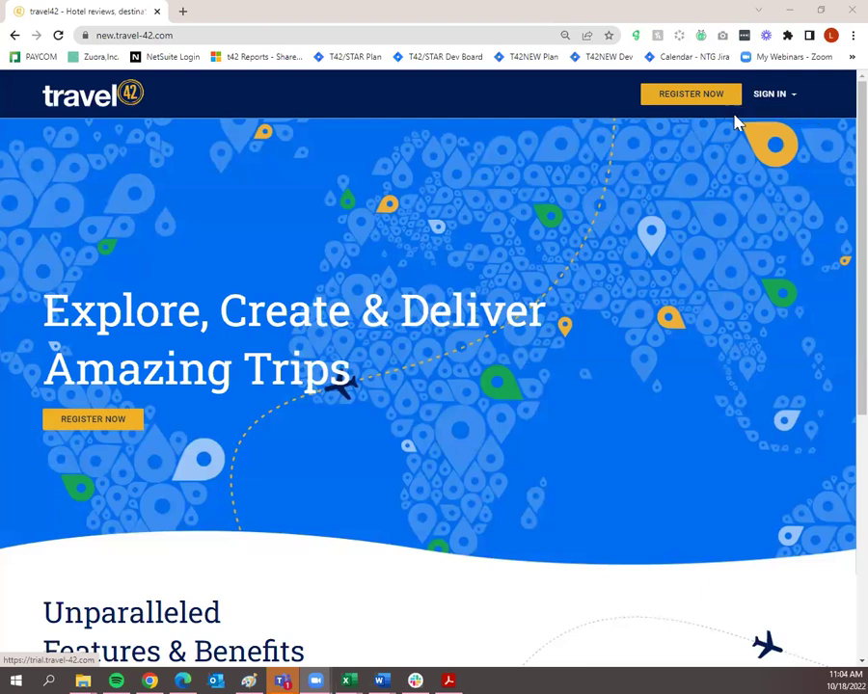
Sign in to Travel42 using the browser's saved login credentials.
{"action": "left_click", "coordinate": [785, 108]}
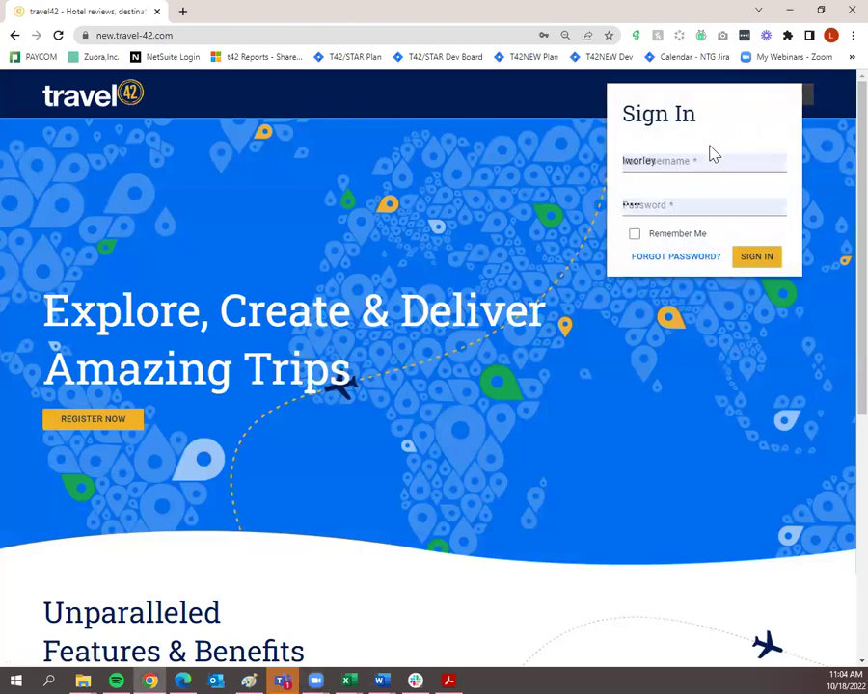
{"action": "left_click", "coordinate": [704, 158]}
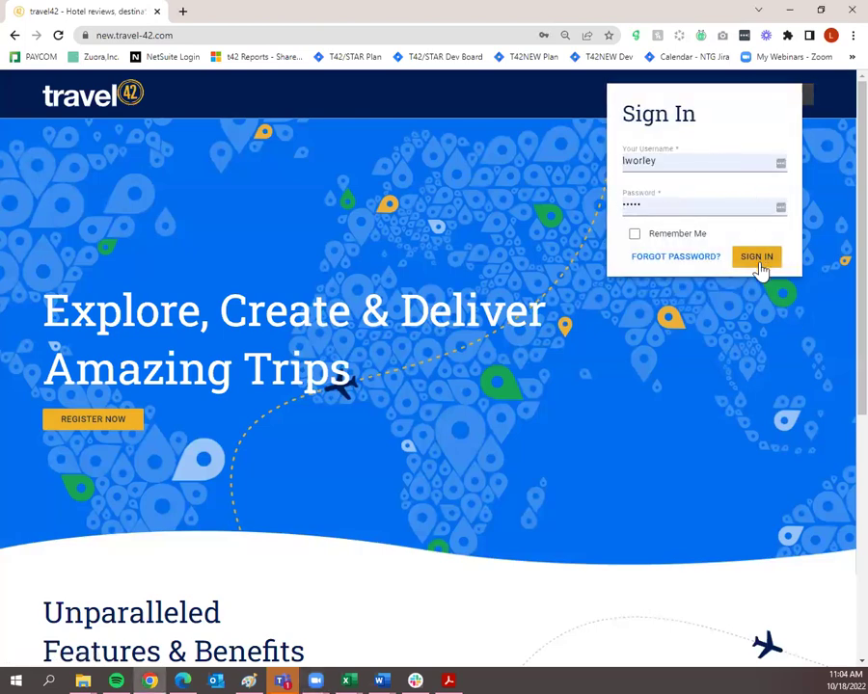
{"action": "left_click", "coordinate": [758, 261]}
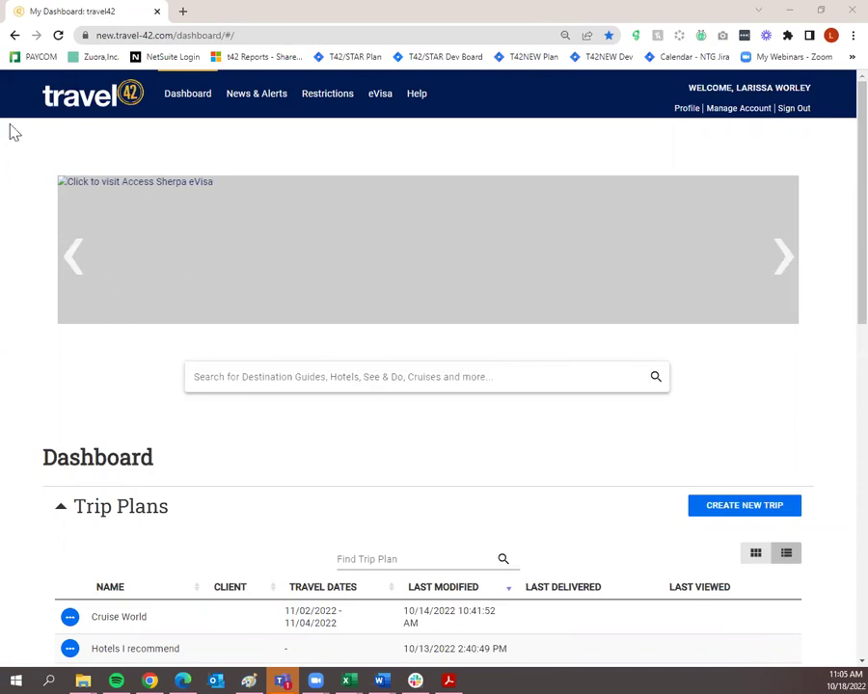
Reload the dashboard, cycle the spotlight banner to Athens, and go to News & Alerts.
{"action": "left_click", "coordinate": [59, 36]}
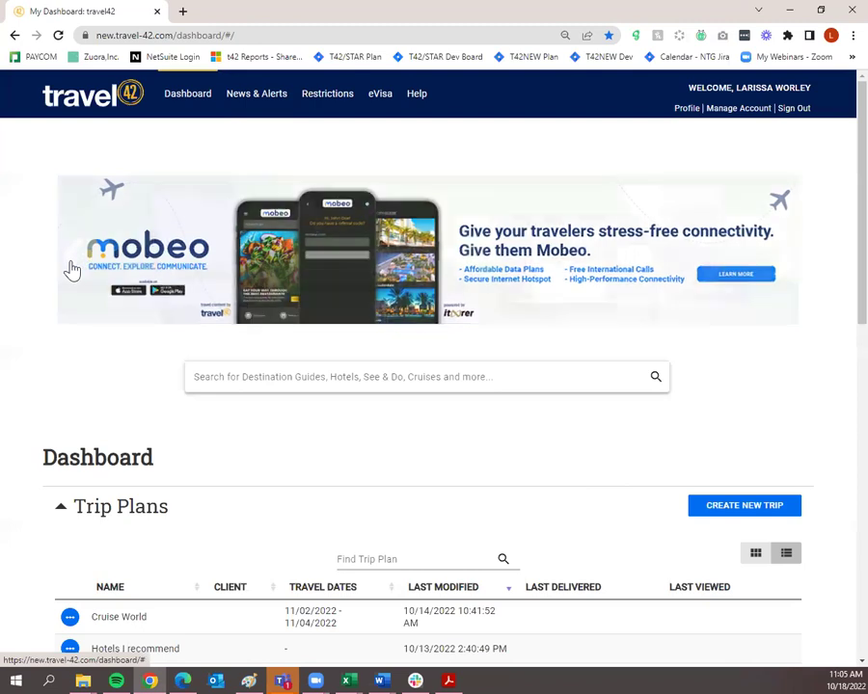
{"action": "left_click", "coordinate": [71, 269]}
{"action": "left_click", "coordinate": [70, 269]}
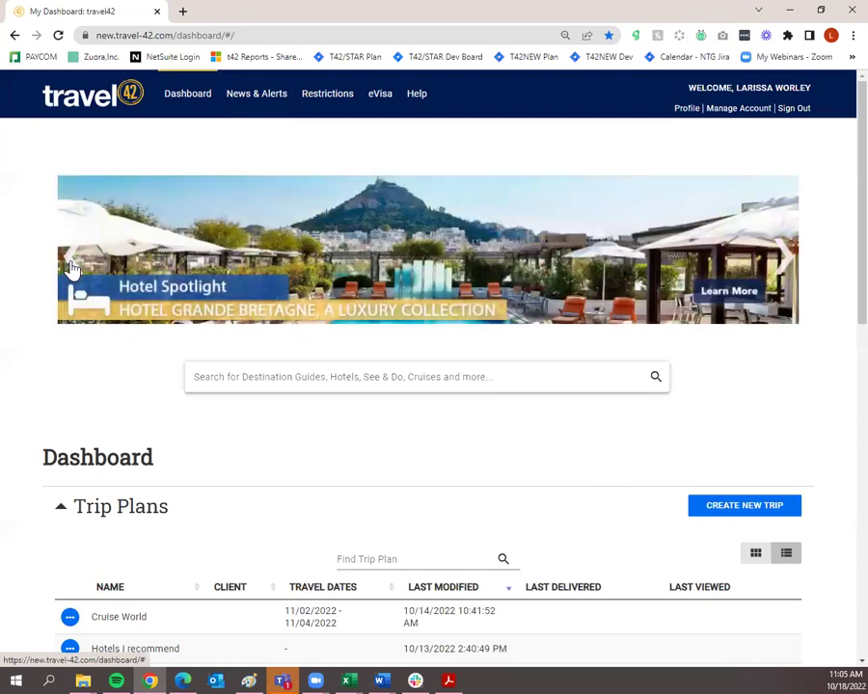
{"action": "left_click", "coordinate": [70, 269]}
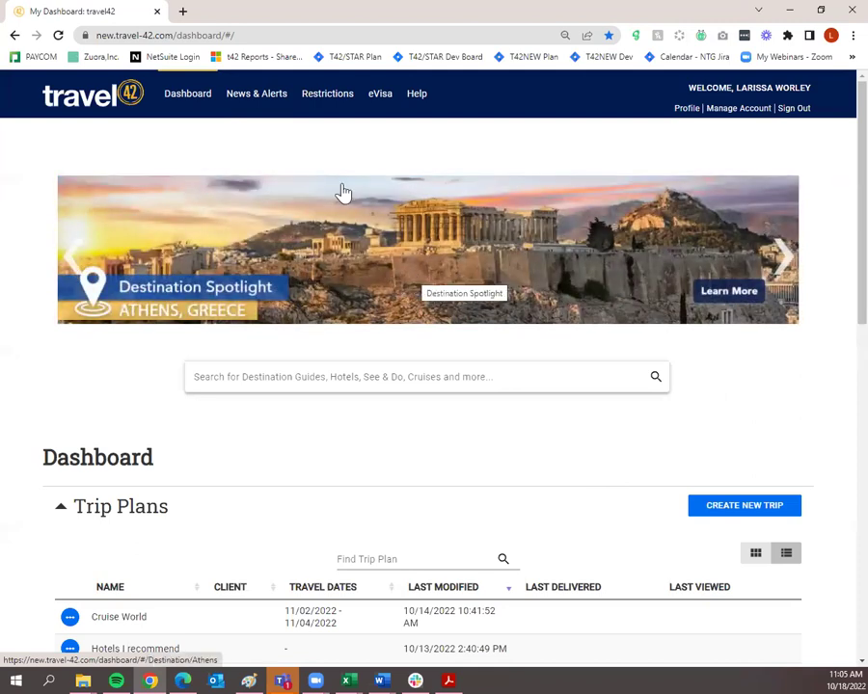
{"action": "left_click", "coordinate": [270, 108]}
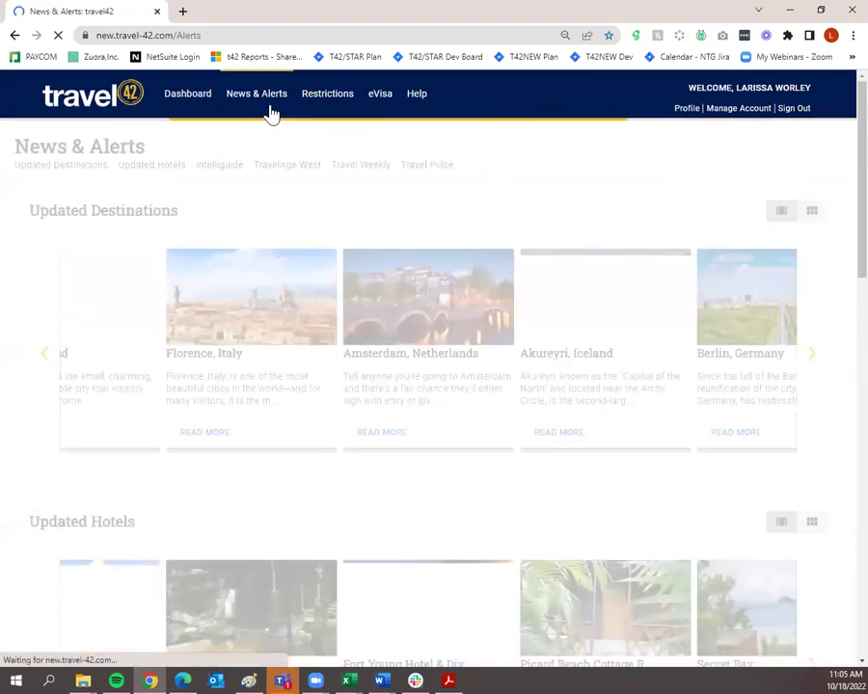
{"action": "scroll", "coordinate": [289, 140], "scroll_direction": "down", "scroll_amount": 1}
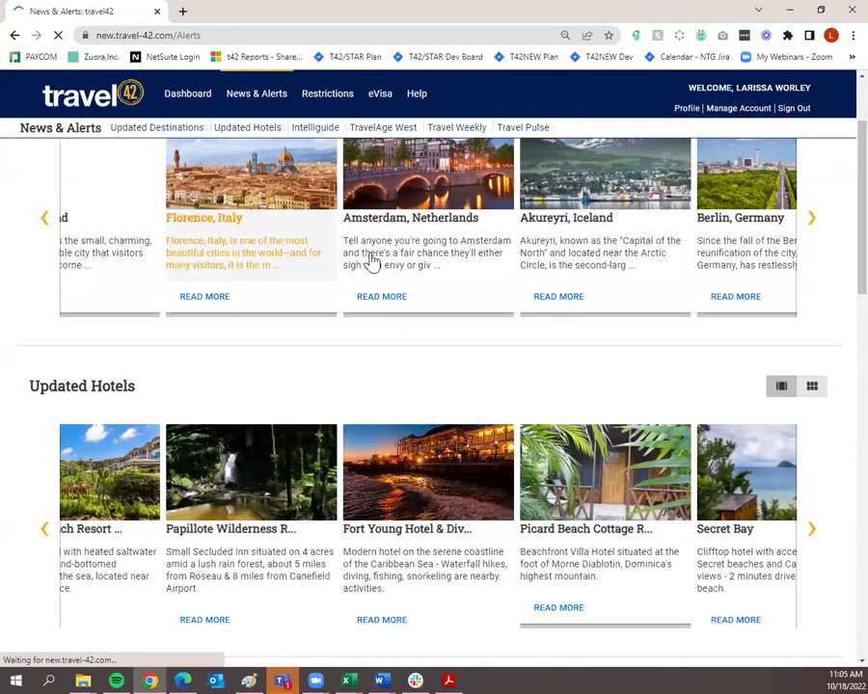
{"action": "scroll", "coordinate": [369, 265], "scroll_direction": "up", "scroll_amount": 2}
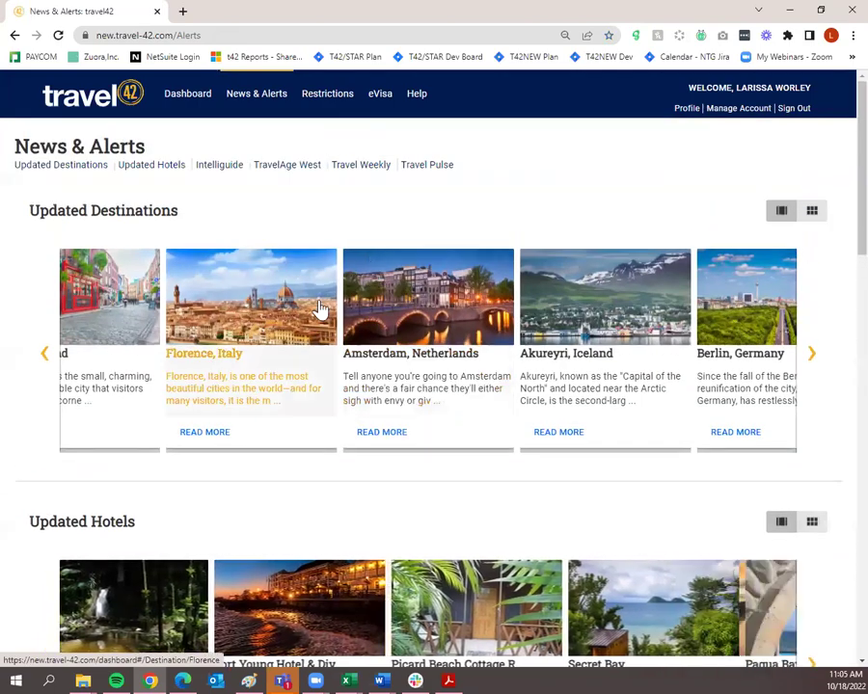
{"action": "scroll", "coordinate": [349, 405], "scroll_direction": "down", "scroll_amount": 4}
{"action": "scroll", "coordinate": [350, 418], "scroll_direction": "down", "scroll_amount": 2}
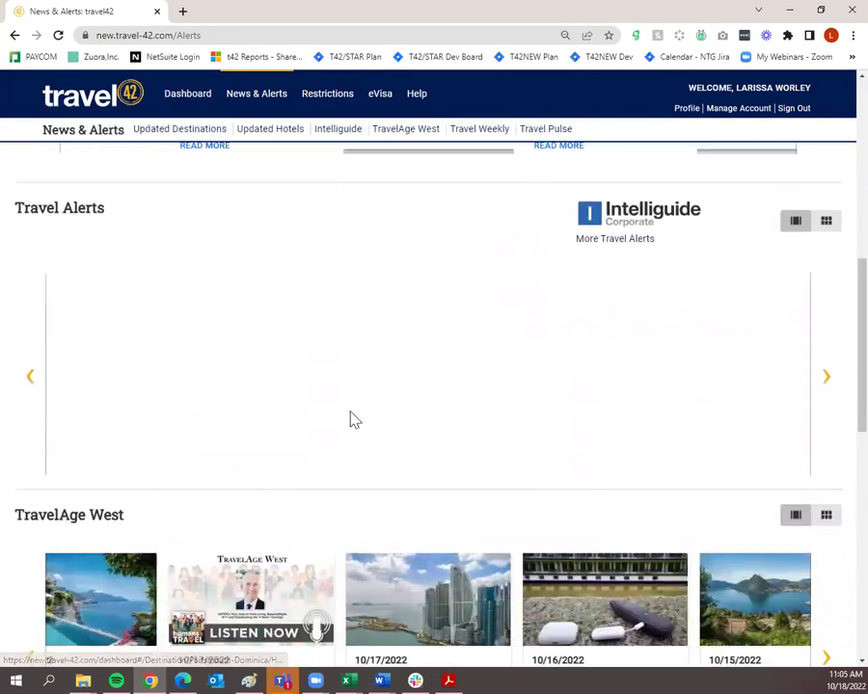
{"action": "scroll", "coordinate": [350, 418], "scroll_direction": "down", "scroll_amount": 2}
{"action": "scroll", "coordinate": [353, 422], "scroll_direction": "down", "scroll_amount": 3}
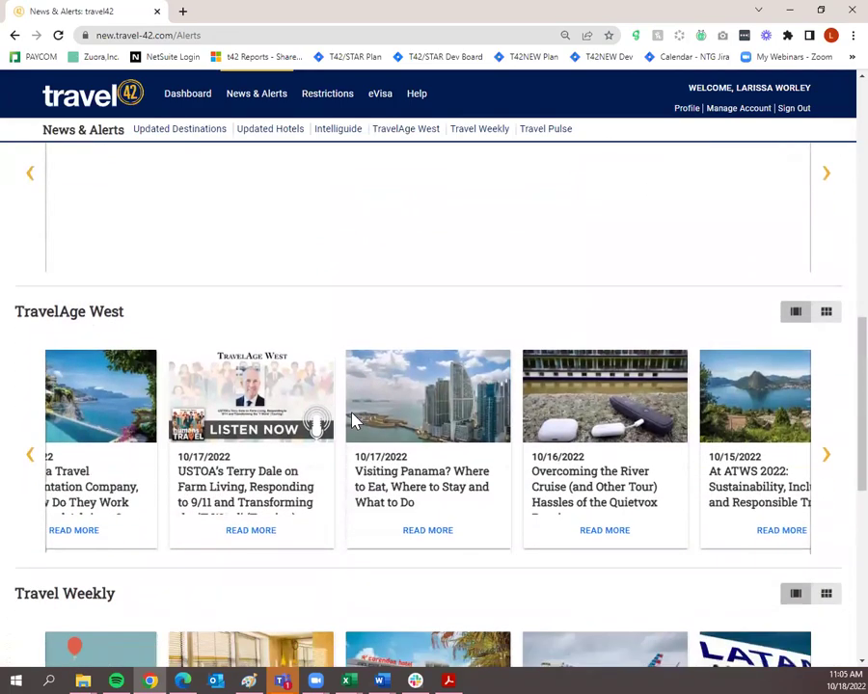
{"action": "scroll", "coordinate": [357, 430], "scroll_direction": "down", "scroll_amount": 4}
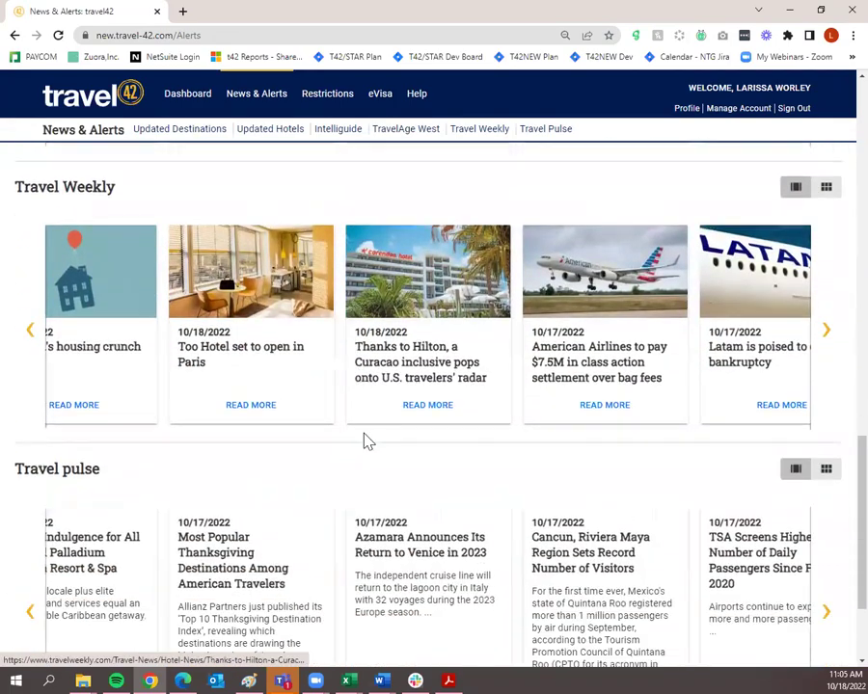
{"action": "scroll", "coordinate": [389, 484], "scroll_direction": "up", "scroll_amount": 6}
{"action": "scroll", "coordinate": [390, 482], "scroll_direction": "up", "scroll_amount": 5}
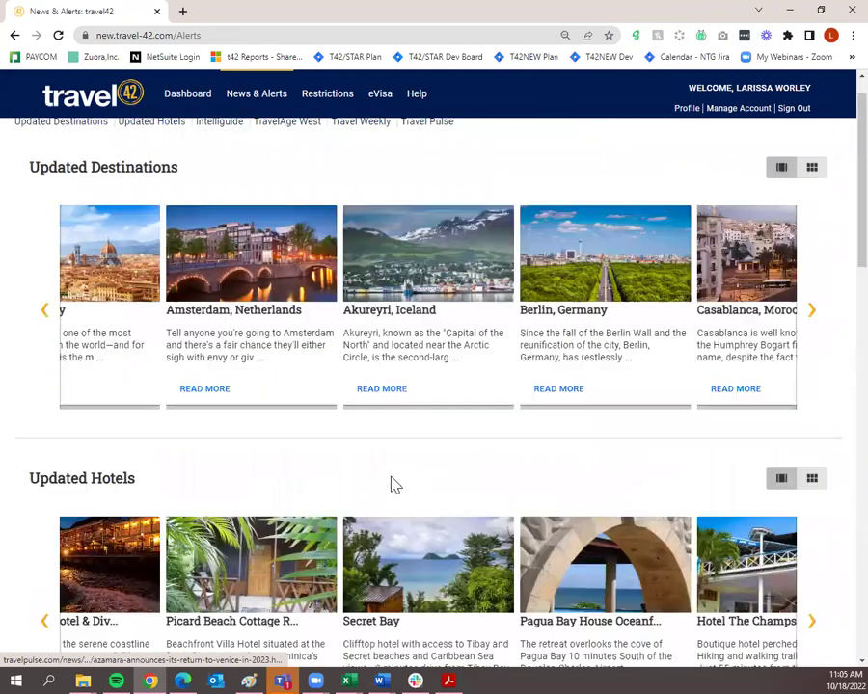
View the COVID-19 travel restrictions map, then launch the Help Center in a new tab.
{"action": "left_click", "coordinate": [341, 103]}
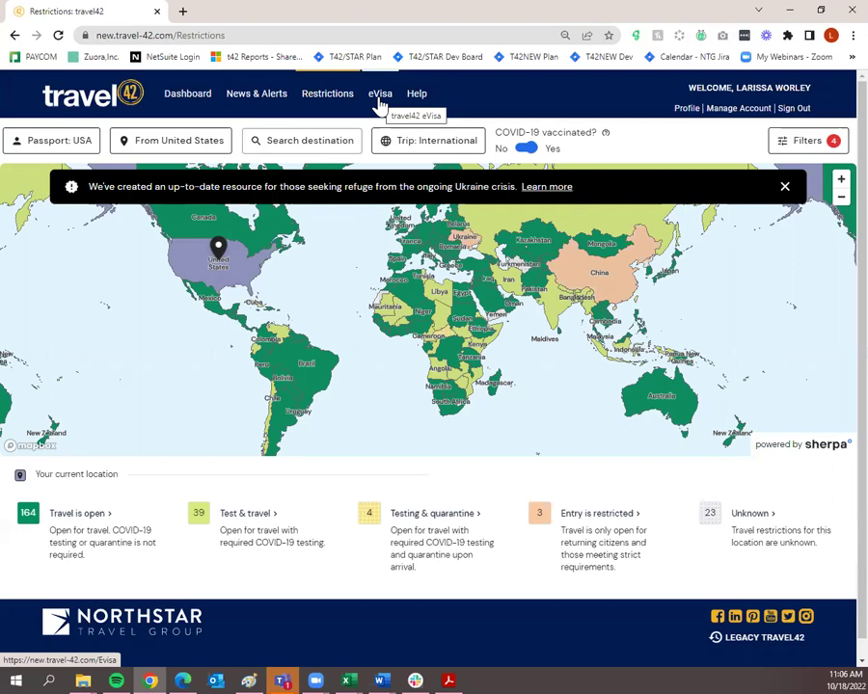
{"action": "left_click", "coordinate": [417, 97]}
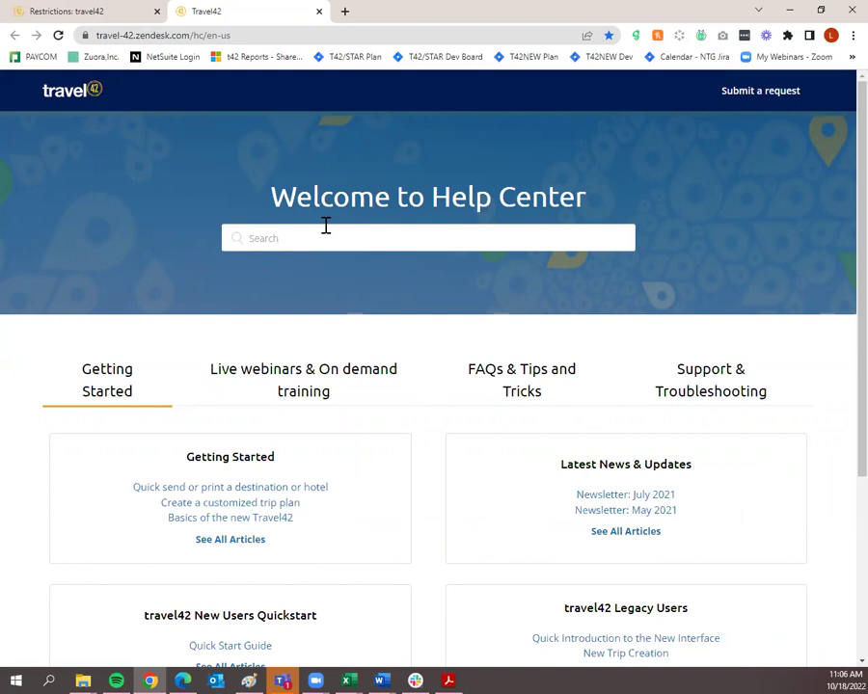
Browse the Help Center categories, then switch back to the Restrictions: travel42 tab.
{"action": "scroll", "coordinate": [322, 241], "scroll_direction": "down", "scroll_amount": 2}
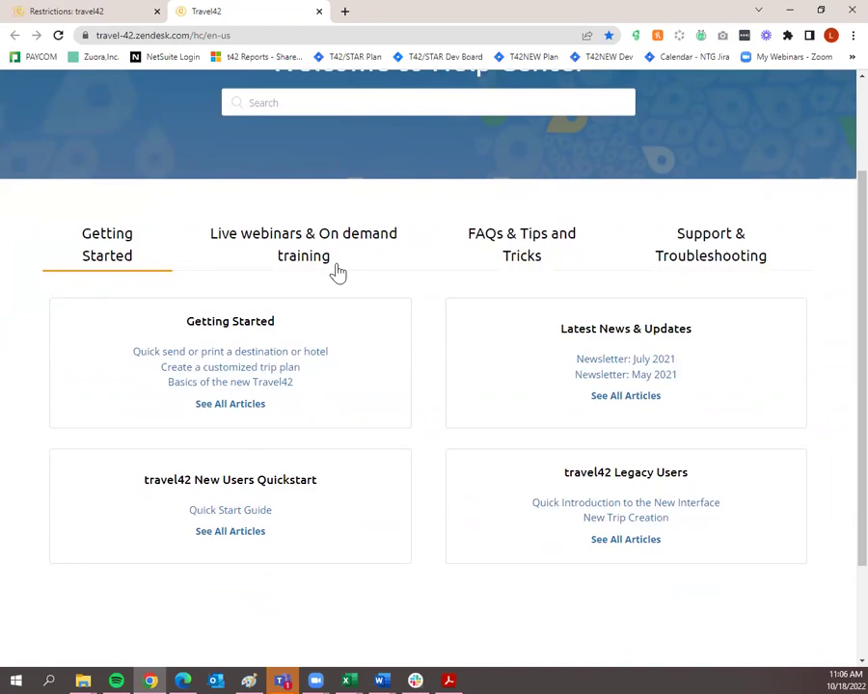
{"action": "scroll", "coordinate": [337, 273], "scroll_direction": "up", "scroll_amount": 2}
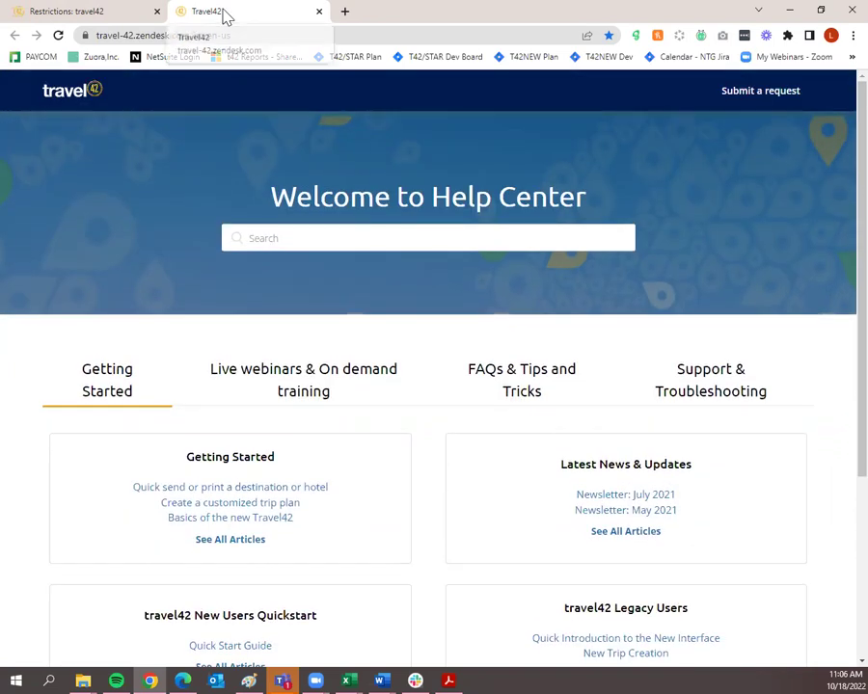
{"action": "left_click", "coordinate": [96, 12]}
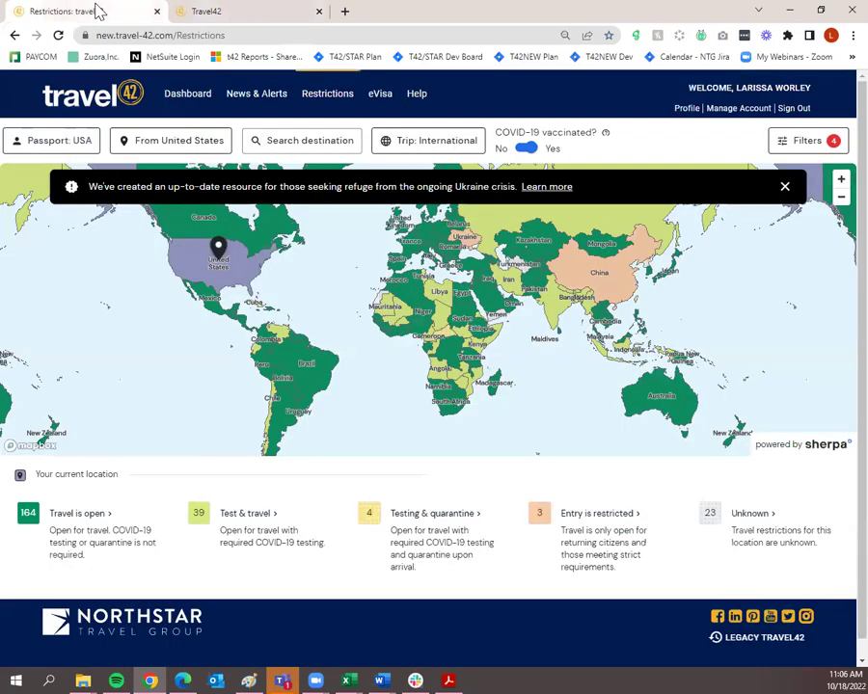
{"action": "mouse_move", "coordinate": [569, 299]}
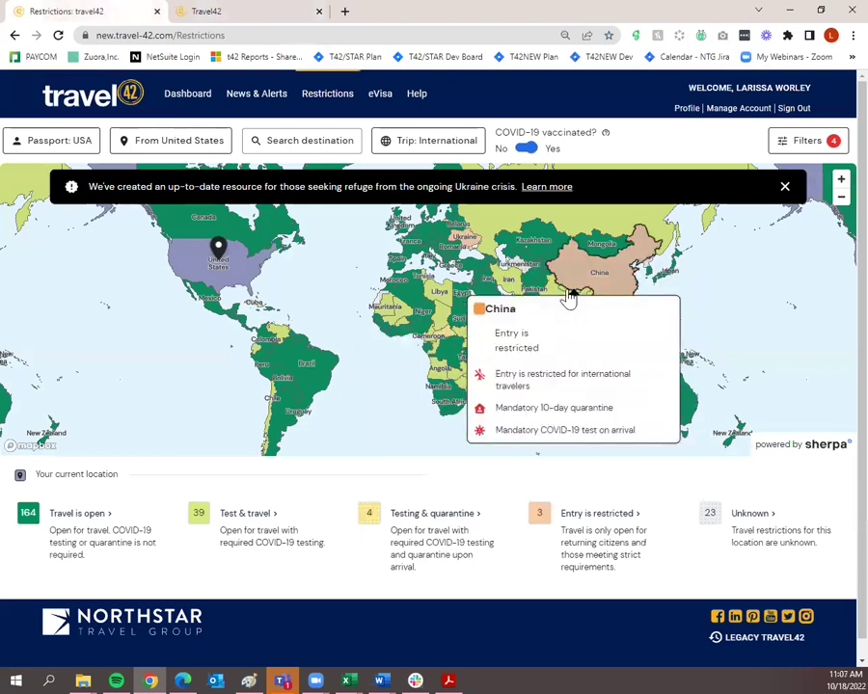
Go home from the already-logged-in error page and sign back in with saved credentials.
{"action": "left_click", "coordinate": [177, 102]}
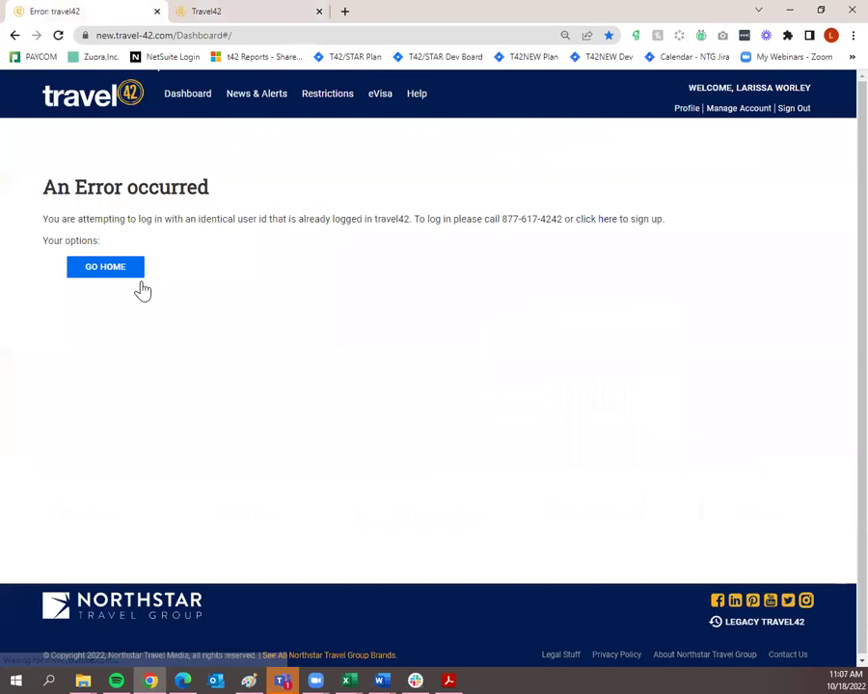
{"action": "left_click", "coordinate": [132, 271]}
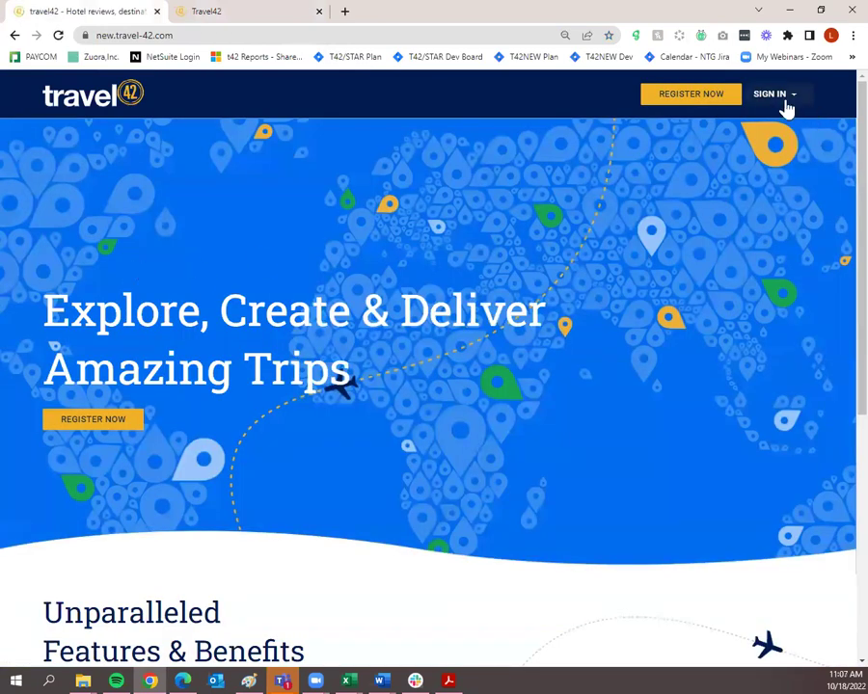
{"action": "left_click", "coordinate": [783, 102]}
{"action": "left_click", "coordinate": [715, 158]}
{"action": "left_click", "coordinate": [750, 256]}
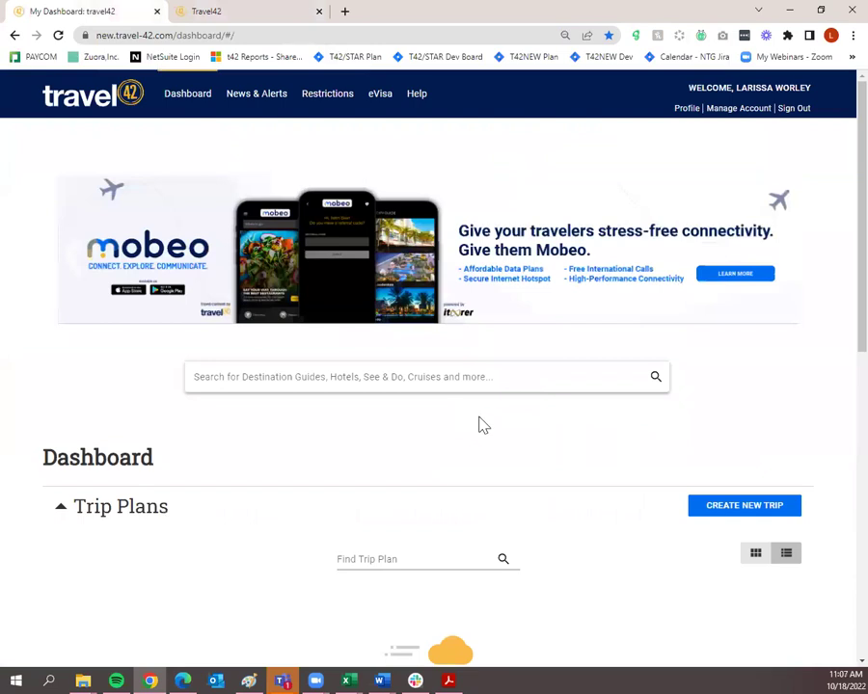
{"action": "scroll", "coordinate": [480, 423], "scroll_direction": "down", "scroll_amount": 2}
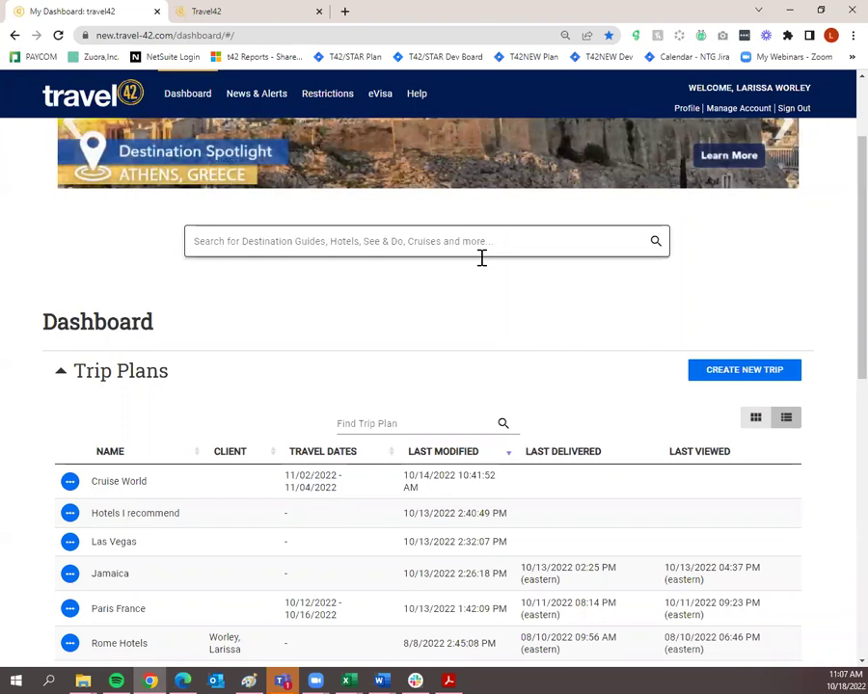
Run a site-wide search for 'australia' from the dashboard search box.
{"action": "left_click", "coordinate": [476, 234]}
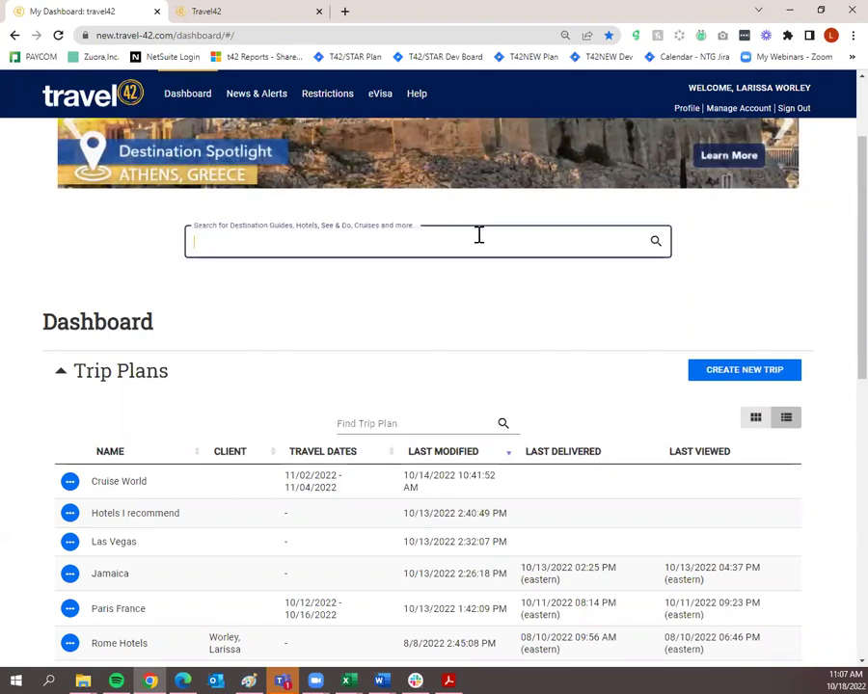
{"action": "type", "text": "australia"}
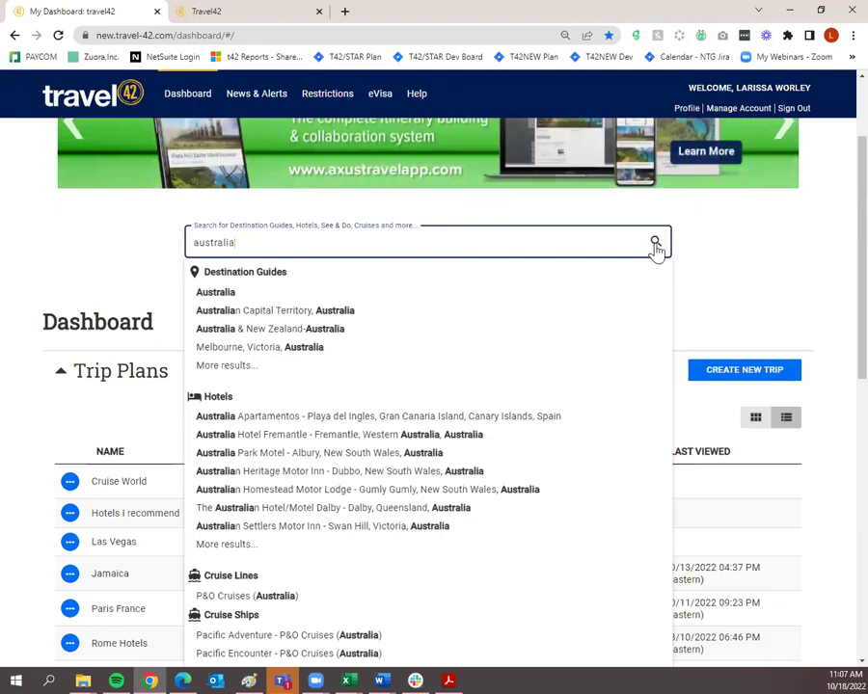
{"action": "left_click", "coordinate": [656, 244]}
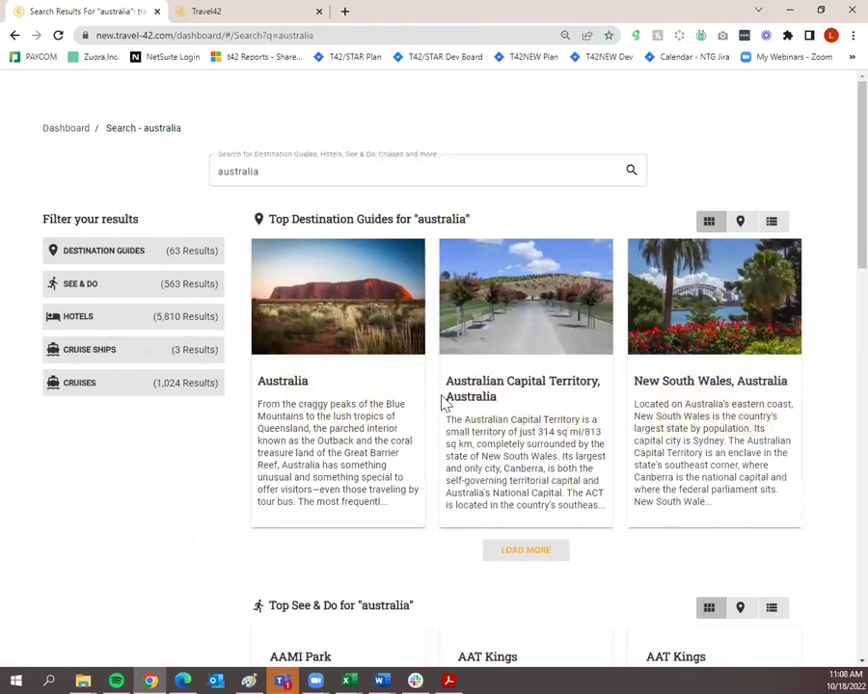
Filter the australia search results to Hotels, showing 5,810 hotels.
{"action": "scroll", "coordinate": [138, 455], "scroll_direction": "down", "scroll_amount": 2}
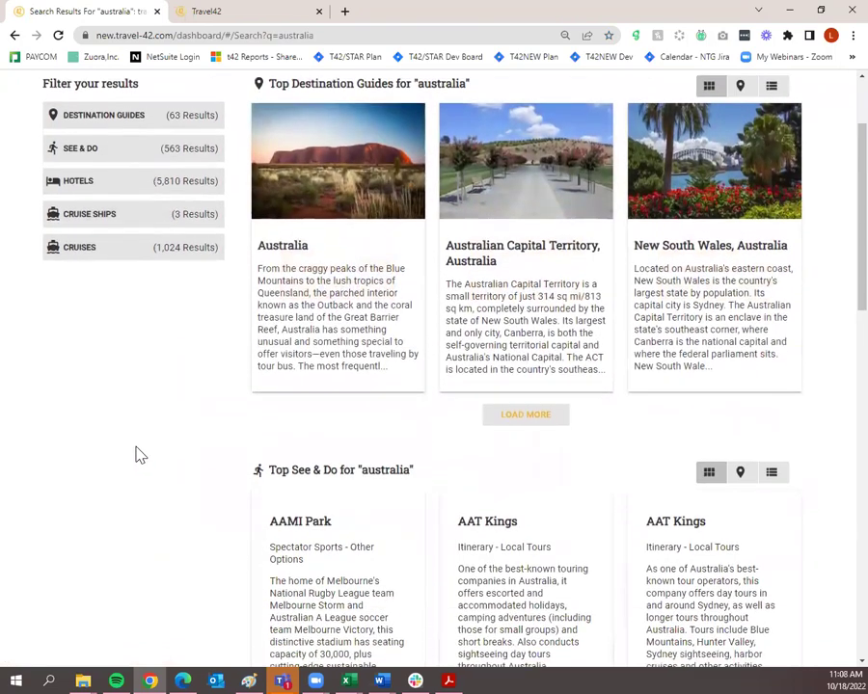
{"action": "scroll", "coordinate": [138, 456], "scroll_direction": "down", "scroll_amount": 9}
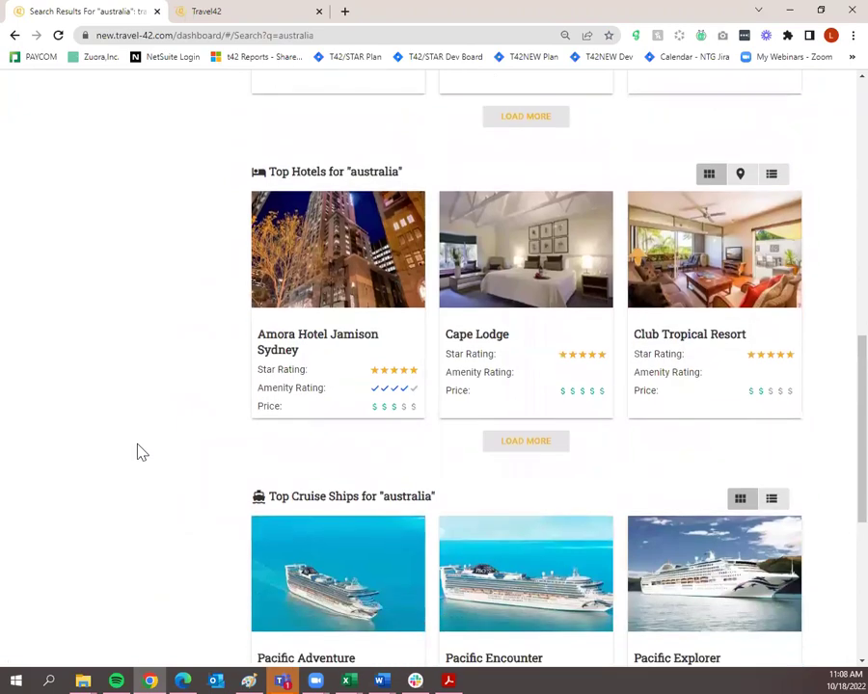
{"action": "scroll", "coordinate": [138, 451], "scroll_direction": "down", "scroll_amount": 4}
{"action": "scroll", "coordinate": [140, 449], "scroll_direction": "up", "scroll_amount": 7}
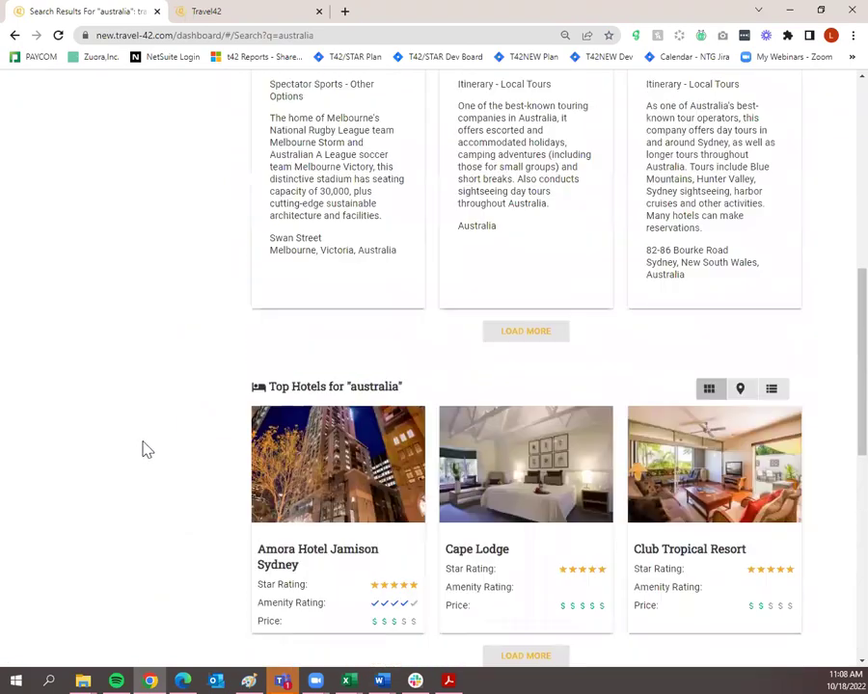
{"action": "scroll", "coordinate": [147, 450], "scroll_direction": "up", "scroll_amount": 5}
{"action": "scroll", "coordinate": [143, 449], "scroll_direction": "up", "scroll_amount": 1}
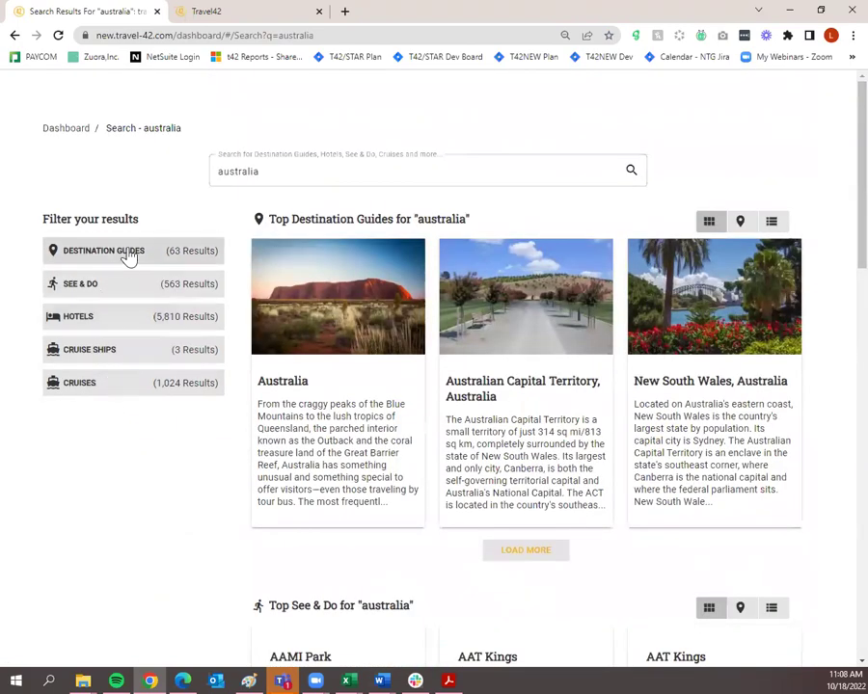
{"action": "left_click", "coordinate": [133, 328]}
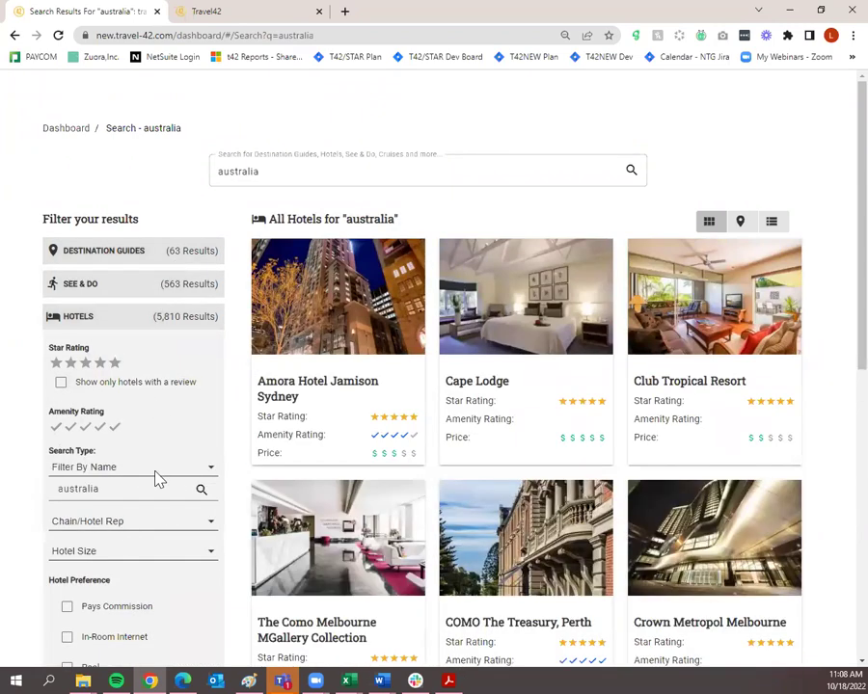
{"action": "mouse_move", "coordinate": [371, 321]}
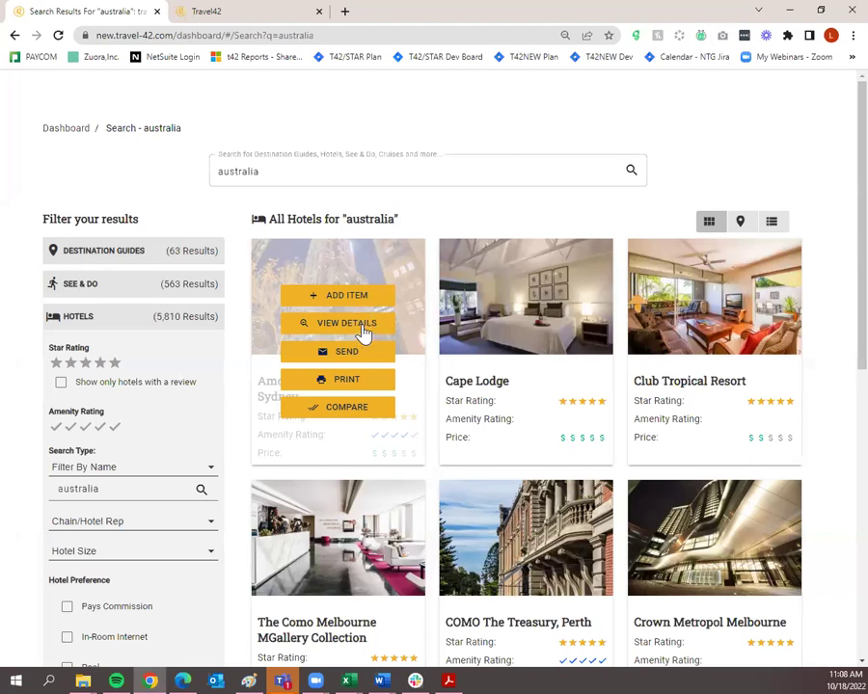
Open Amora Hotel Jamison Sydney's detail page and read its STAR Review.
{"action": "left_click", "coordinate": [347, 323]}
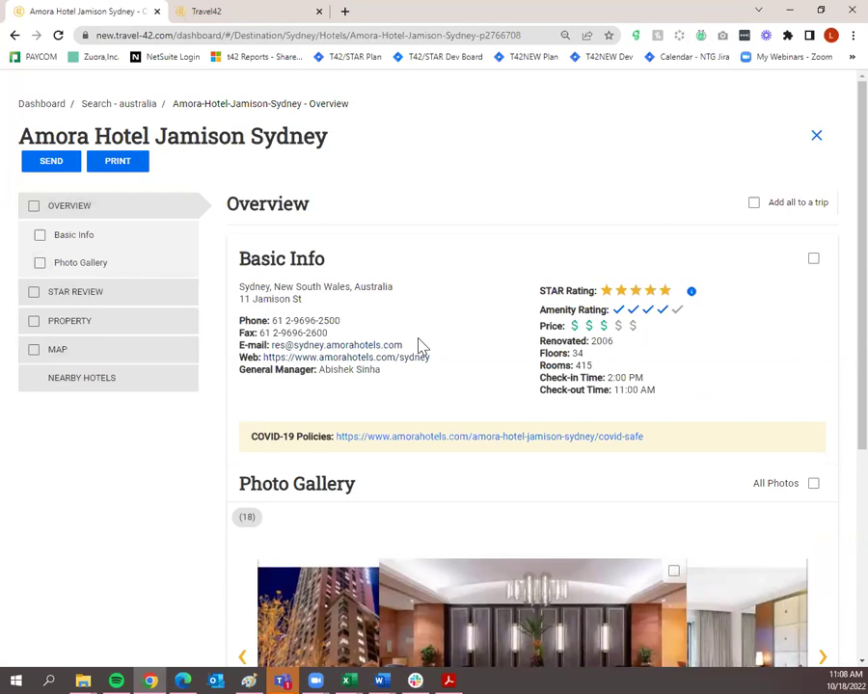
{"action": "scroll", "coordinate": [287, 333], "scroll_direction": "down", "scroll_amount": 5}
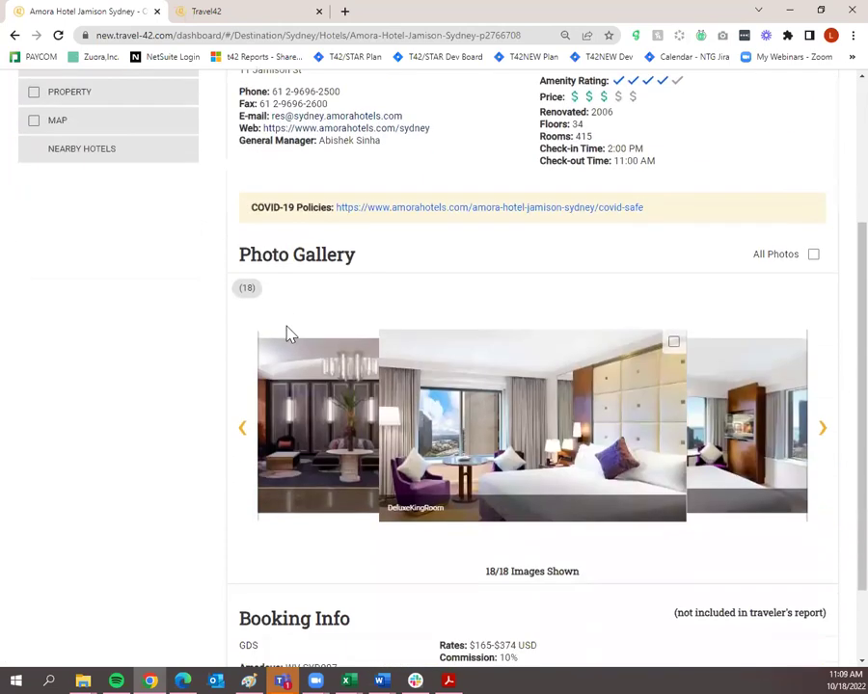
{"action": "scroll", "coordinate": [286, 333], "scroll_direction": "down", "scroll_amount": 2}
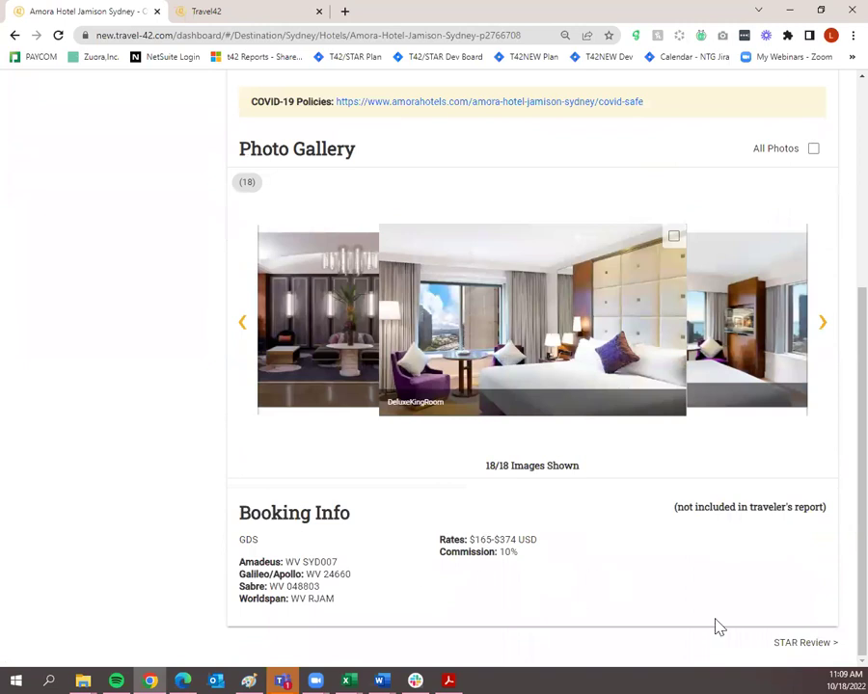
{"action": "scroll", "coordinate": [573, 618], "scroll_direction": "up", "scroll_amount": 7}
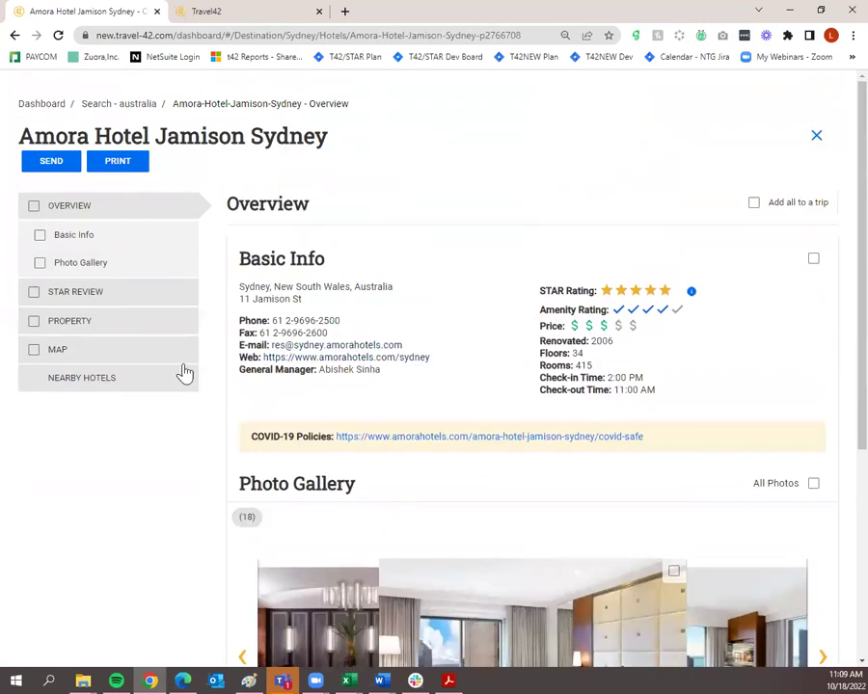
{"action": "left_click", "coordinate": [162, 302]}
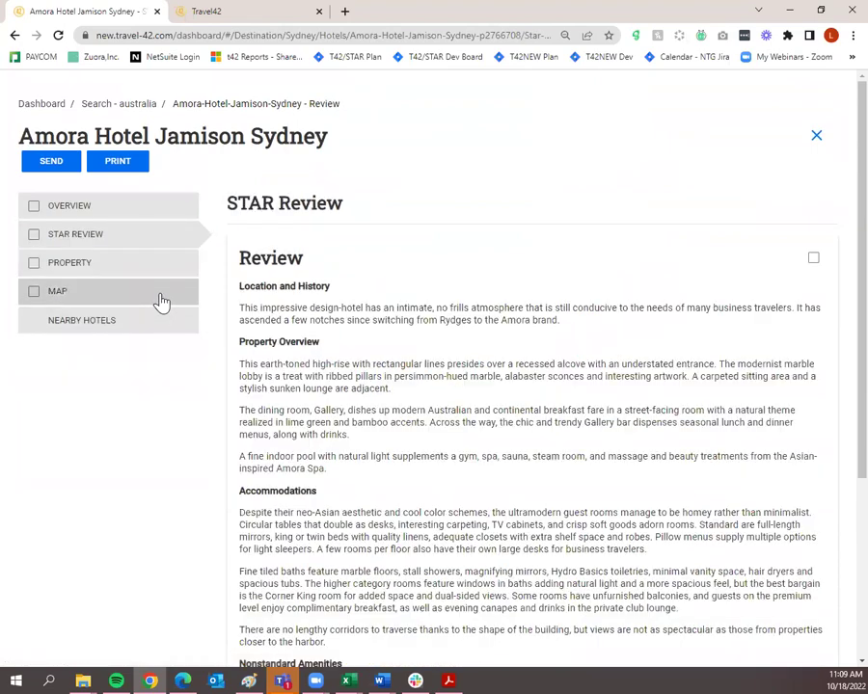
{"action": "scroll", "coordinate": [511, 417], "scroll_direction": "down", "scroll_amount": 3}
{"action": "scroll", "coordinate": [511, 416], "scroll_direction": "down", "scroll_amount": 4}
{"action": "scroll", "coordinate": [501, 421], "scroll_direction": "up", "scroll_amount": 7}
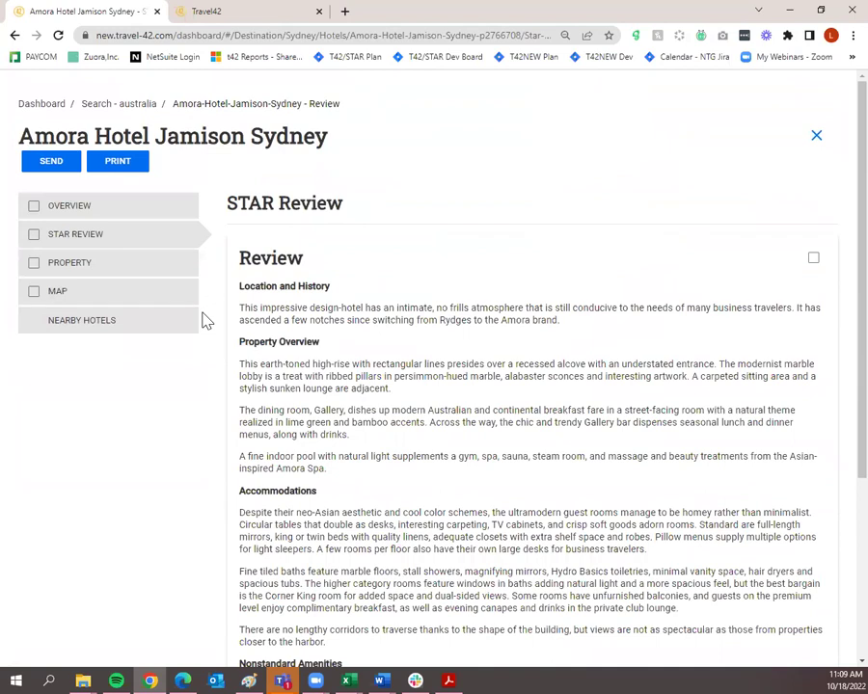
Check the hotel's property details and map, revisit the STAR Review, then return to the australia results.
{"action": "left_click", "coordinate": [151, 273]}
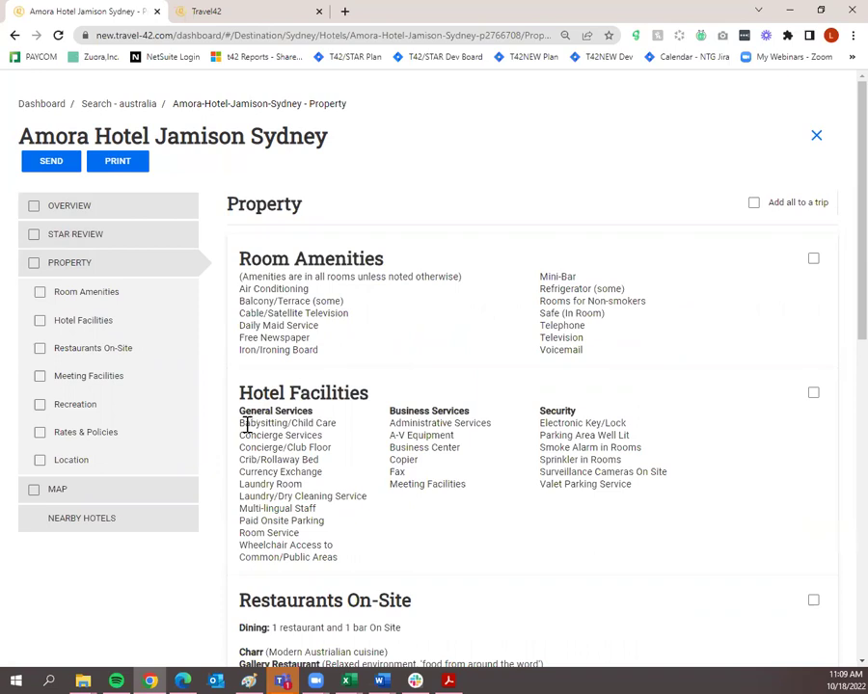
{"action": "left_click", "coordinate": [145, 492]}
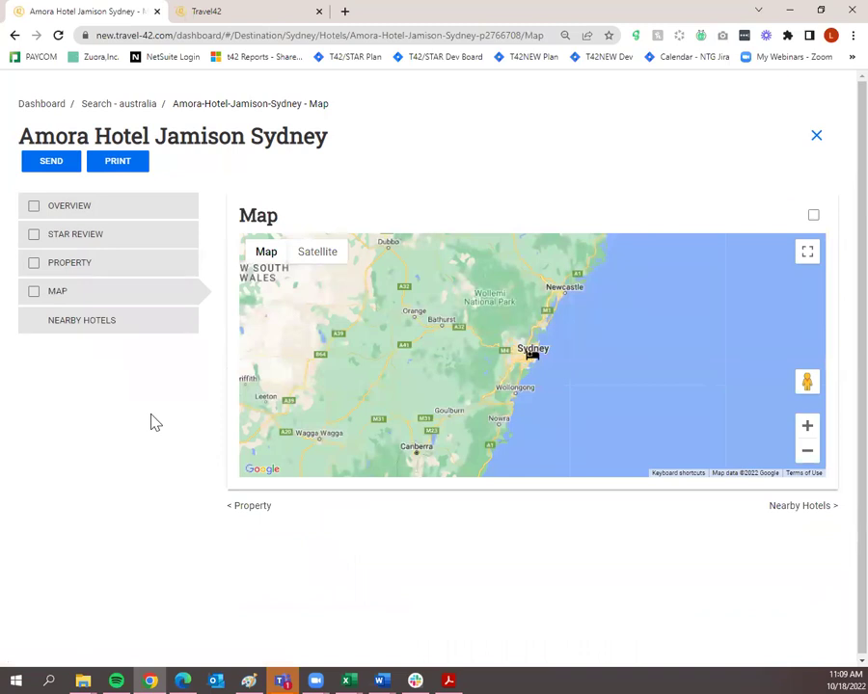
{"action": "left_click", "coordinate": [128, 238]}
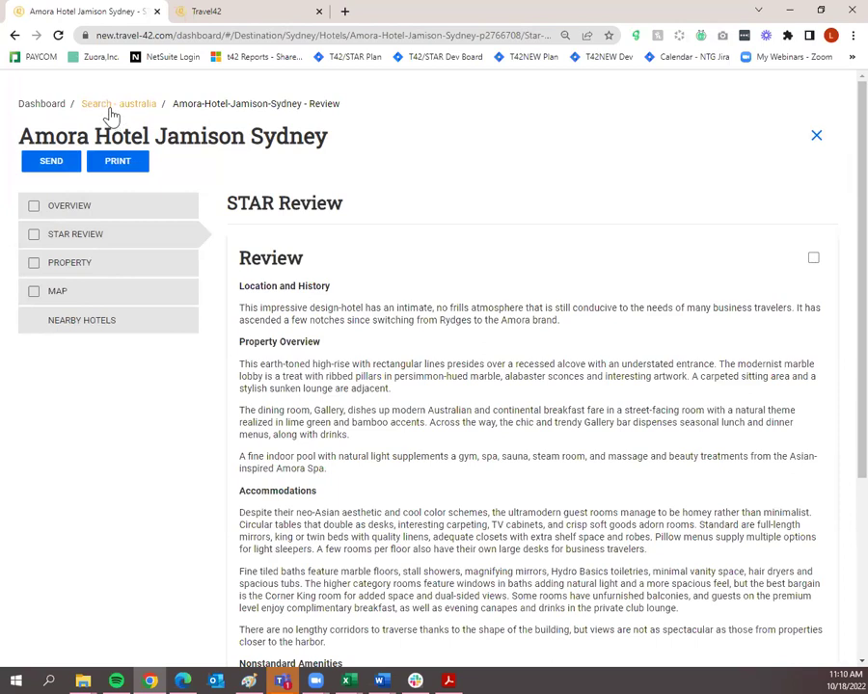
{"action": "left_click", "coordinate": [111, 115]}
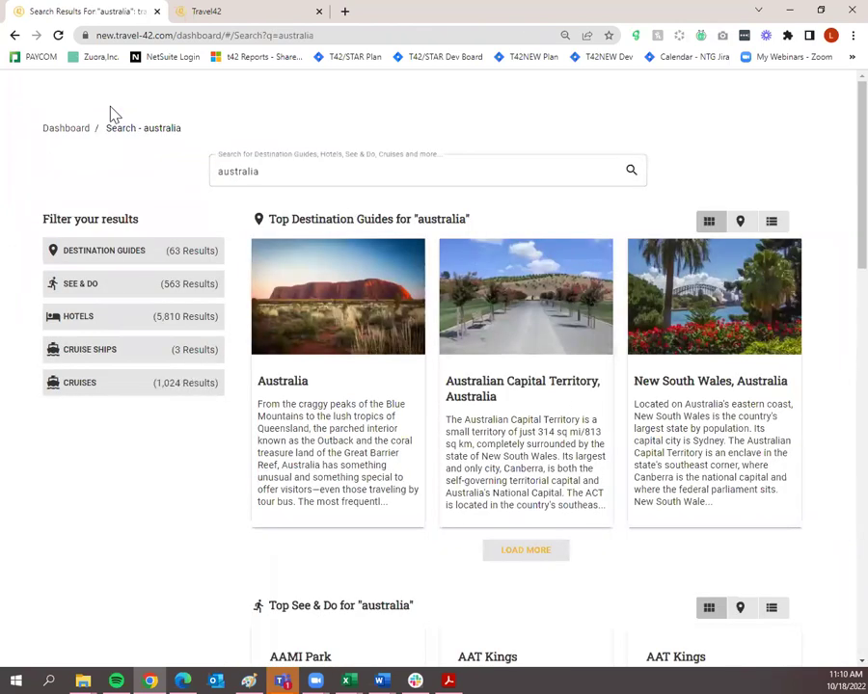
Show australia hotels with a review only, narrowing the list to 97 results.
{"action": "left_click", "coordinate": [123, 320]}
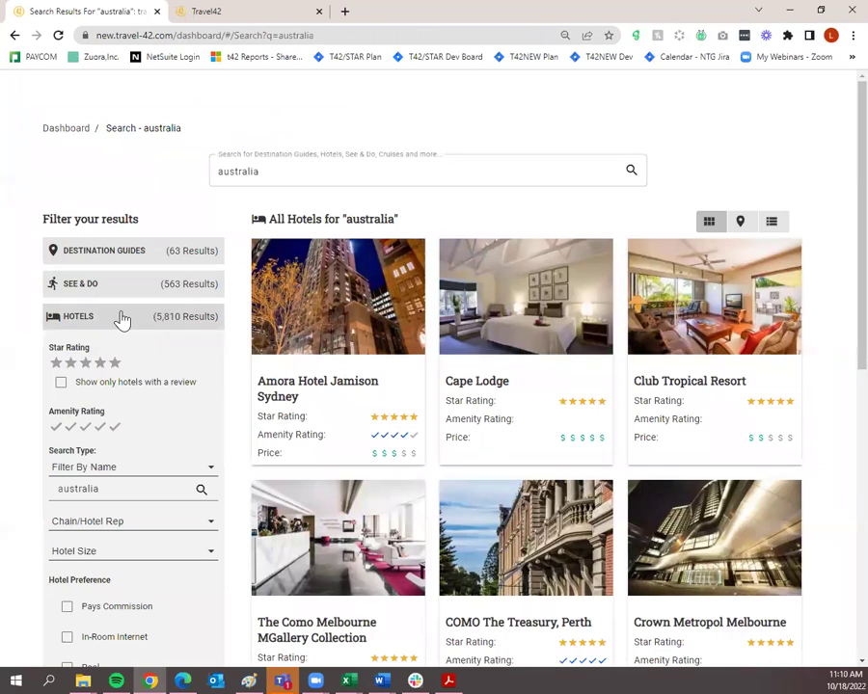
{"action": "left_click", "coordinate": [61, 385]}
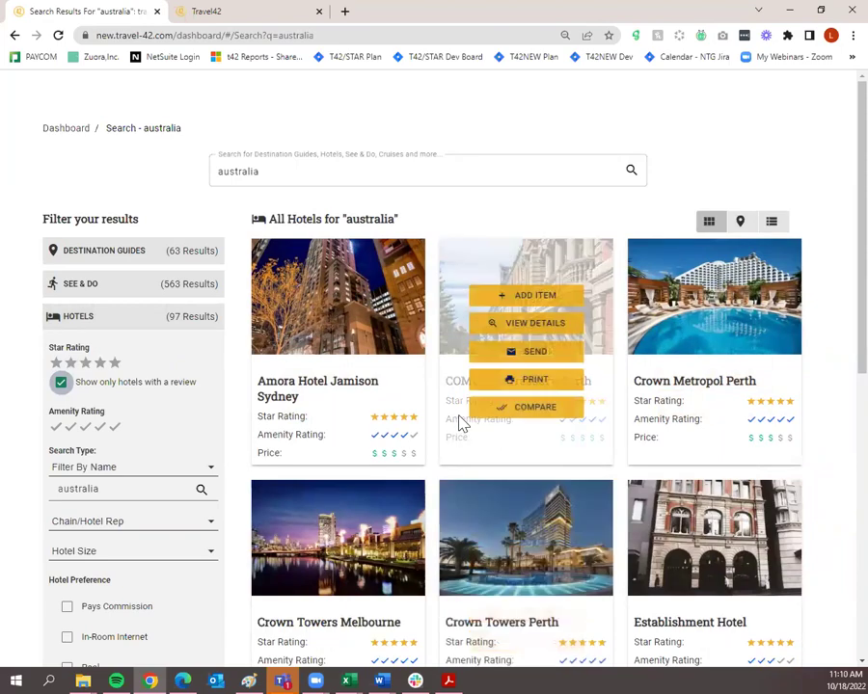
{"action": "scroll", "coordinate": [461, 416], "scroll_direction": "down", "scroll_amount": 6}
{"action": "scroll", "coordinate": [470, 471], "scroll_direction": "up", "scroll_amount": 6}
{"action": "scroll", "coordinate": [519, 559], "scroll_direction": "up", "scroll_amount": 1}
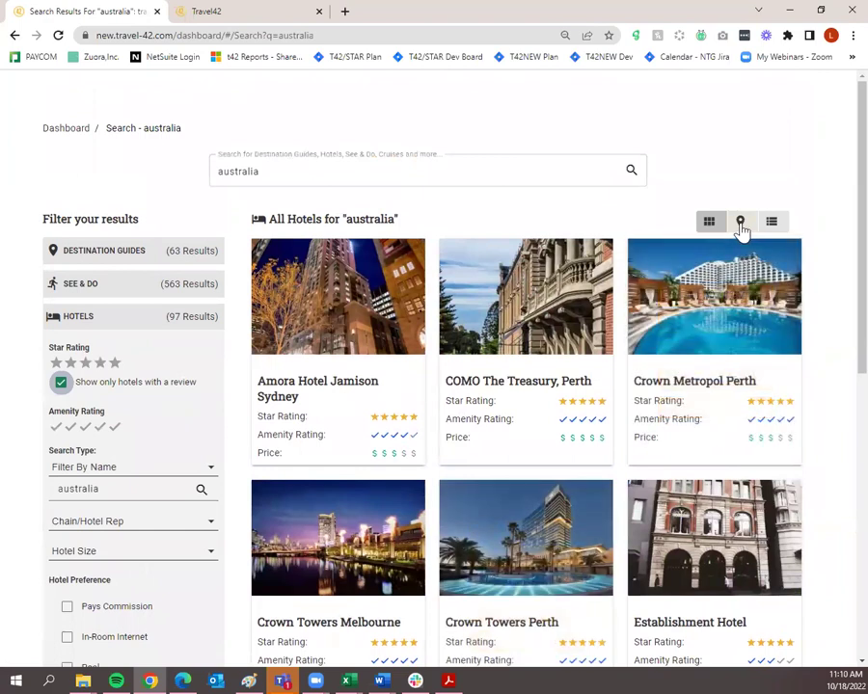
Switch the hotel results to map view, pan across Asia, and include unreviewed hotels again.
{"action": "left_click", "coordinate": [741, 226]}
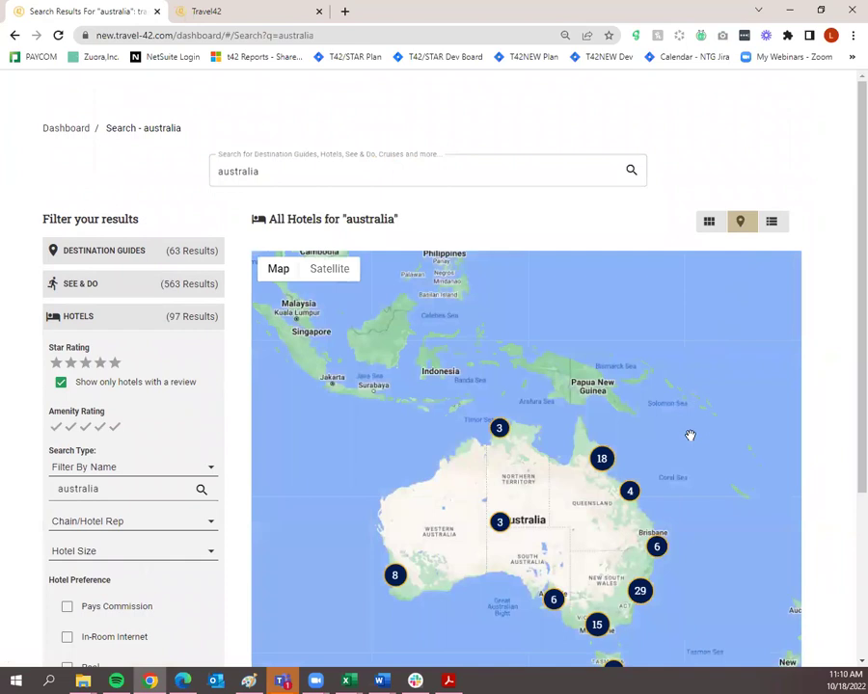
{"action": "left_click_drag", "start_coordinate": [682, 518], "coordinate": [731, 457]}
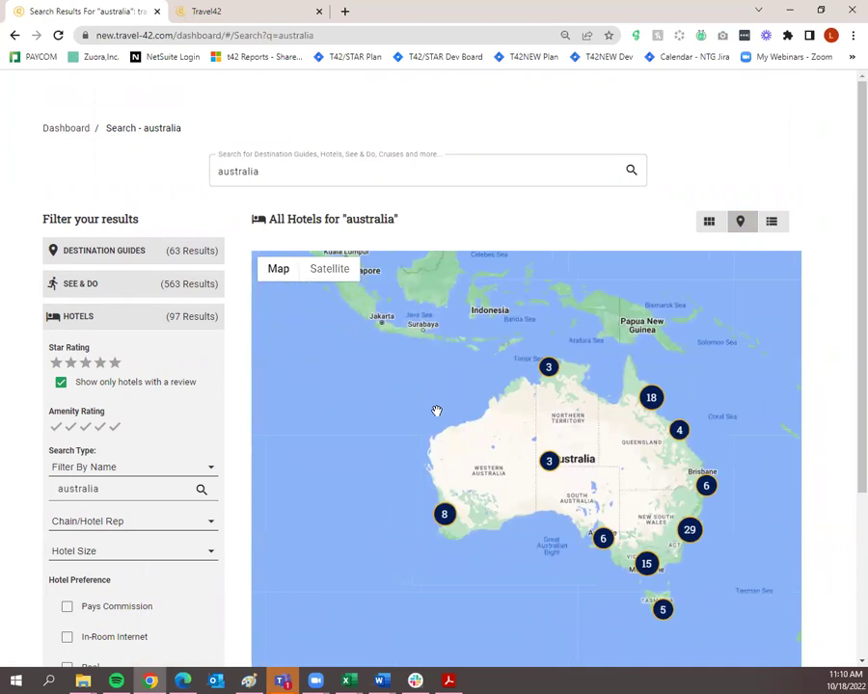
{"action": "left_click_drag", "start_coordinate": [437, 411], "coordinate": [488, 506]}
{"action": "left_click_drag", "start_coordinate": [453, 448], "coordinate": [496, 542]}
{"action": "left_click_drag", "start_coordinate": [256, 335], "coordinate": [601, 463]}
{"action": "left_click_drag", "start_coordinate": [673, 548], "coordinate": [59, 380]}
{"action": "left_click", "coordinate": [61, 382]}
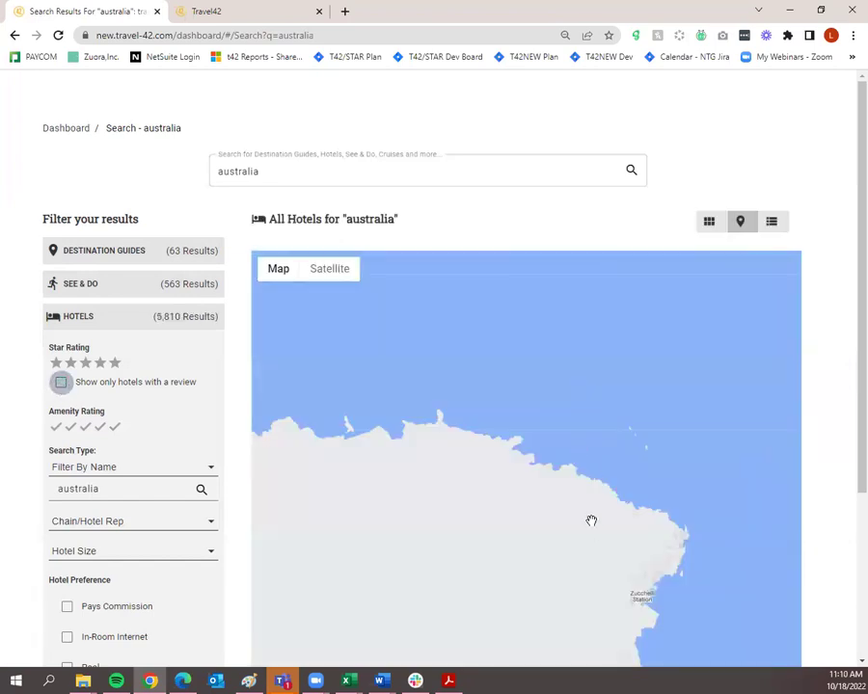
Zoom the hotel map out to a world view showing Europe, Asia and Australia.
{"action": "left_click_drag", "start_coordinate": [590, 518], "coordinate": [675, 342]}
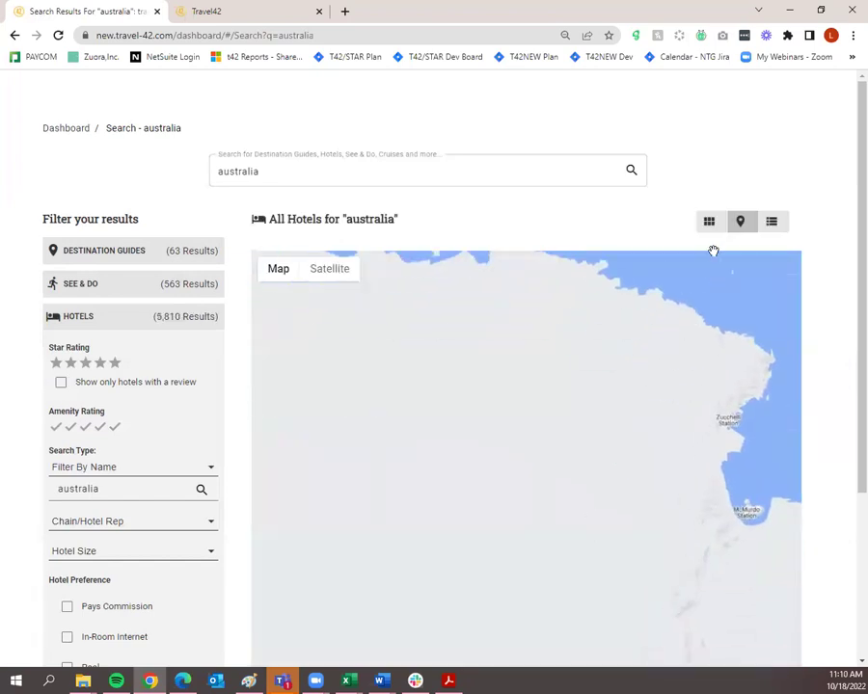
{"action": "scroll", "coordinate": [793, 588], "scroll_direction": "down", "scroll_amount": 2}
{"action": "left_click", "coordinate": [782, 618]}
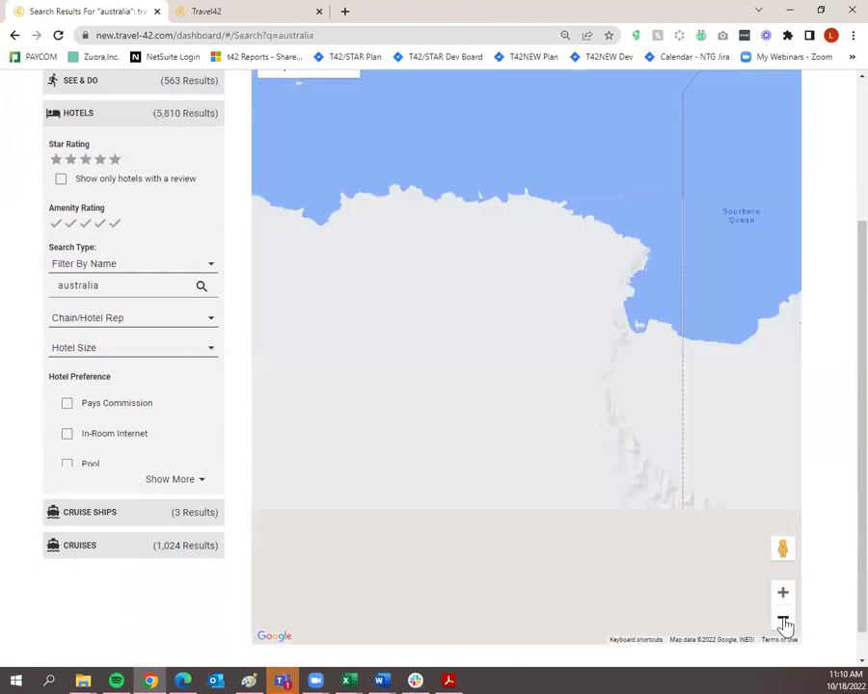
{"action": "left_click", "coordinate": [784, 618]}
{"action": "left_click_drag", "start_coordinate": [574, 259], "coordinate": [621, 461]}
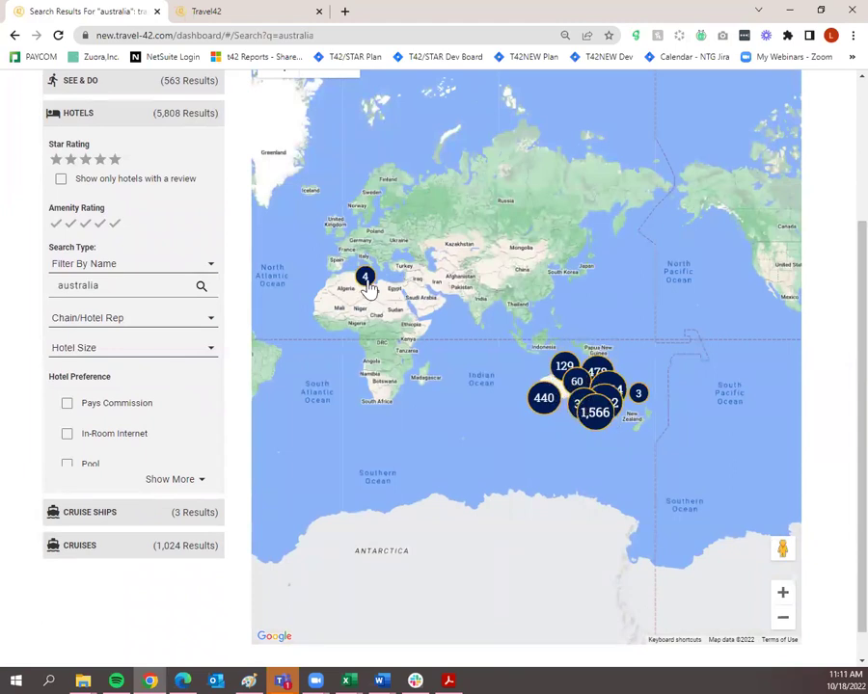
Zoom into Australia and pan from Western Australia north-east to the Darwin and Kakadu area.
{"action": "left_click", "coordinate": [784, 594]}
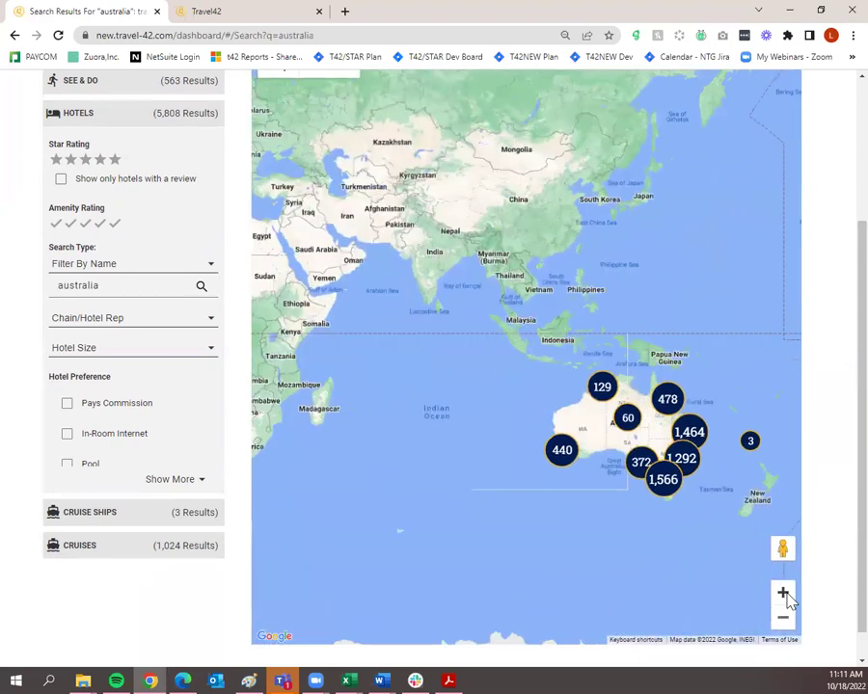
{"action": "left_click", "coordinate": [783, 594]}
{"action": "left_click", "coordinate": [784, 594]}
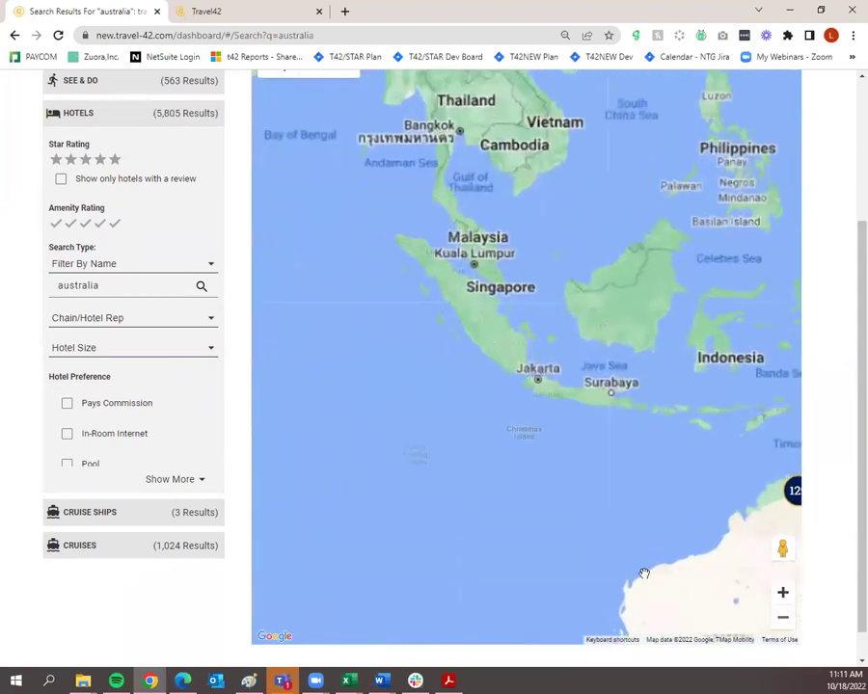
{"action": "left_click_drag", "start_coordinate": [643, 570], "coordinate": [407, 274]}
{"action": "left_click_drag", "start_coordinate": [551, 461], "coordinate": [532, 398]}
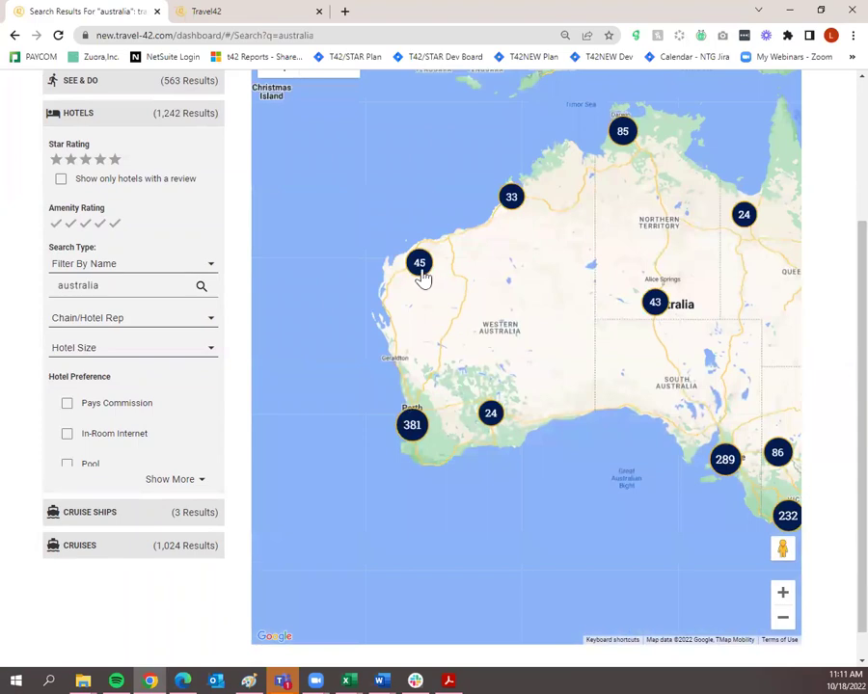
{"action": "left_click", "coordinate": [418, 266]}
{"action": "left_click_drag", "start_coordinate": [496, 529], "coordinate": [472, 477]}
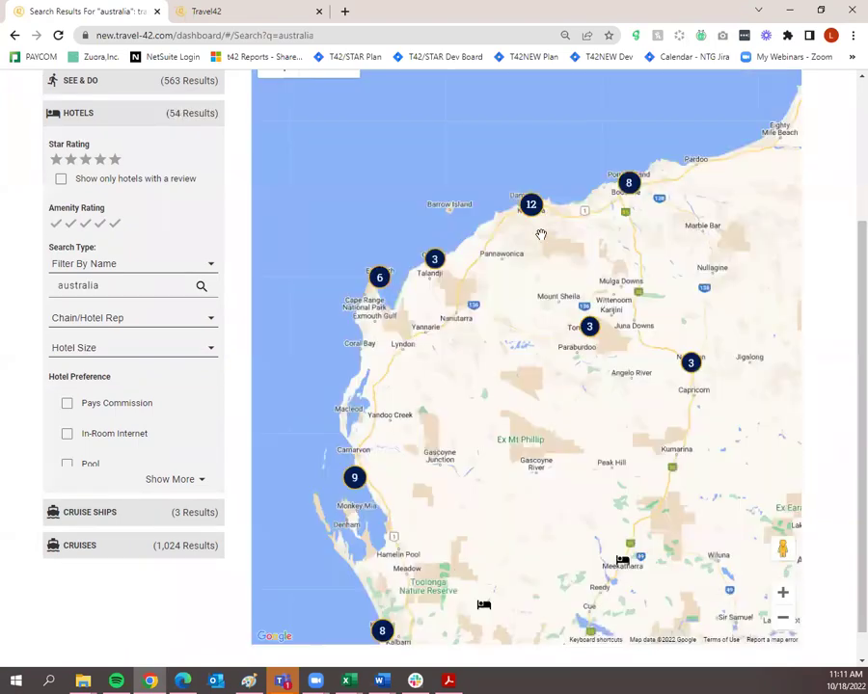
{"action": "left_click_drag", "start_coordinate": [730, 449], "coordinate": [502, 463]}
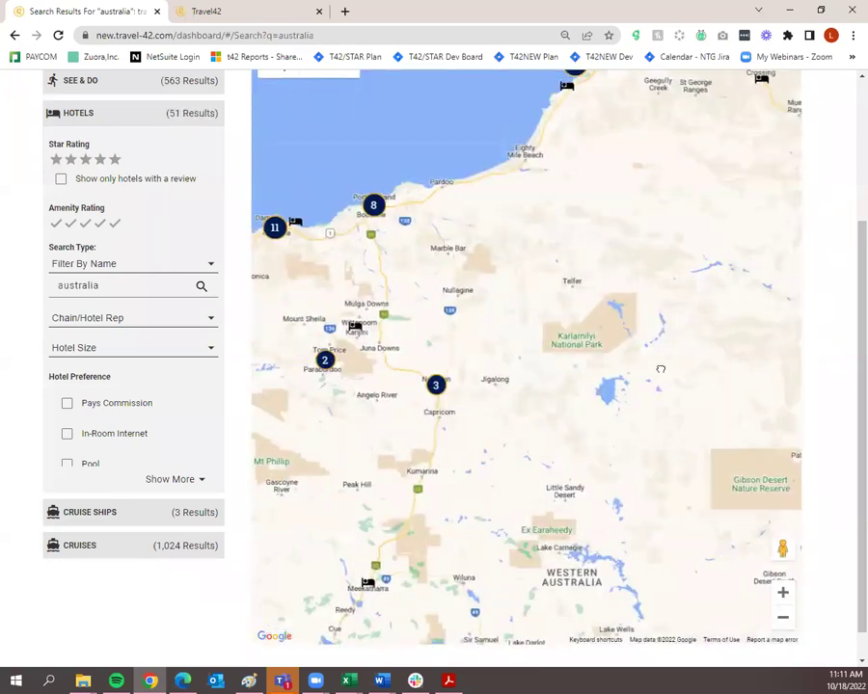
{"action": "left_click_drag", "start_coordinate": [661, 369], "coordinate": [555, 409]}
{"action": "left_click_drag", "start_coordinate": [683, 265], "coordinate": [601, 478]}
{"action": "left_click_drag", "start_coordinate": [692, 290], "coordinate": [620, 412]}
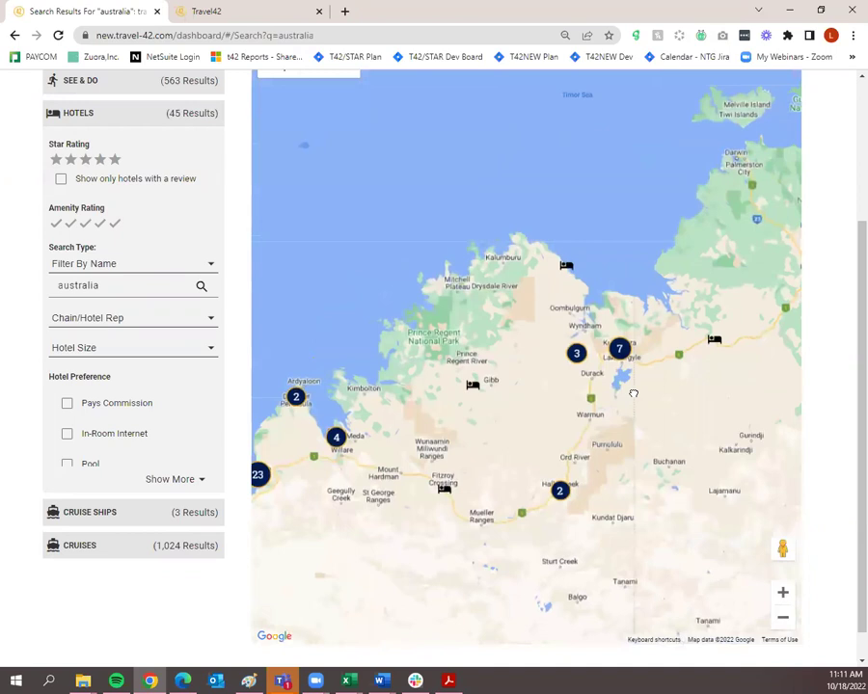
{"action": "left_click_drag", "start_coordinate": [674, 241], "coordinate": [587, 270]}
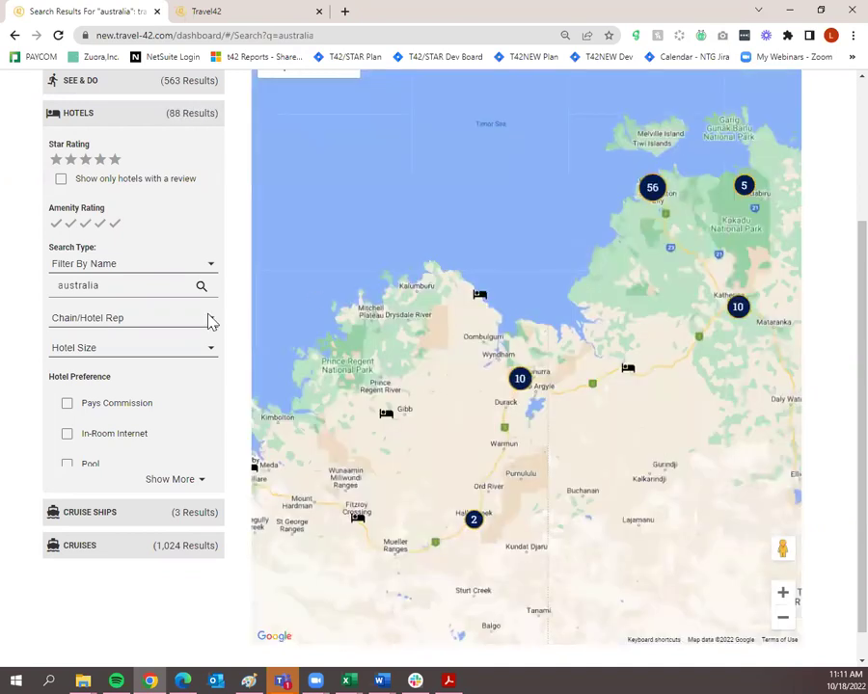
{"action": "scroll", "coordinate": [230, 351], "scroll_direction": "up", "scroll_amount": 2}
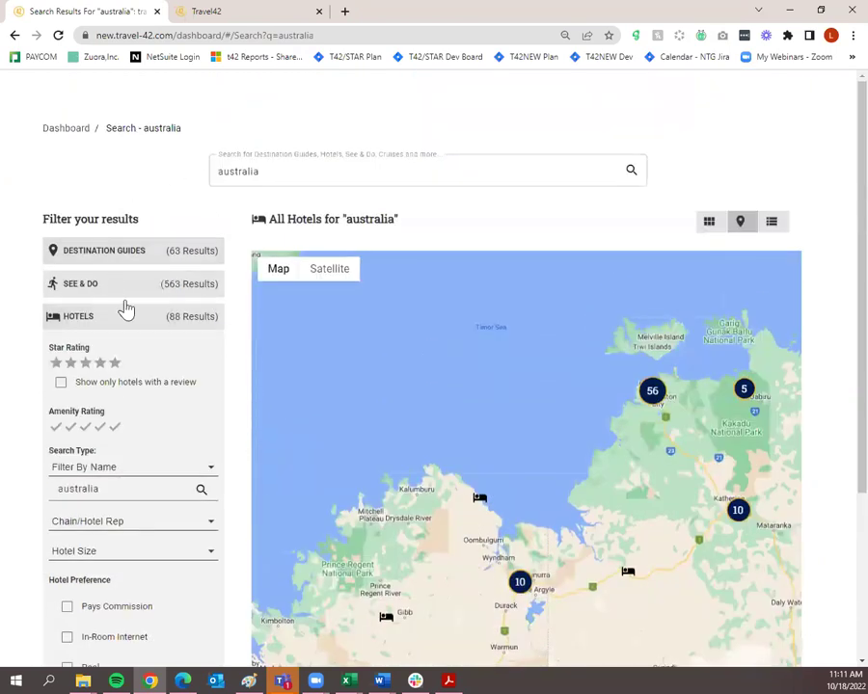
Switch the Australia hotel results to grid view and reveal the Amora Hotel Jamison Sydney card's buttons.
{"action": "left_click", "coordinate": [711, 232]}
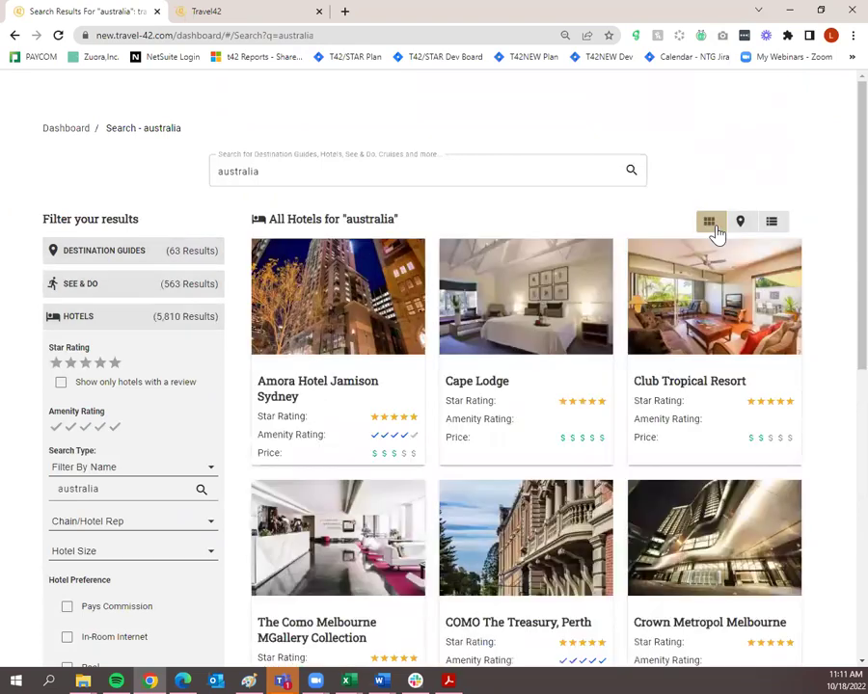
{"action": "mouse_move", "coordinate": [337, 371]}
{"action": "mouse_move", "coordinate": [357, 328]}
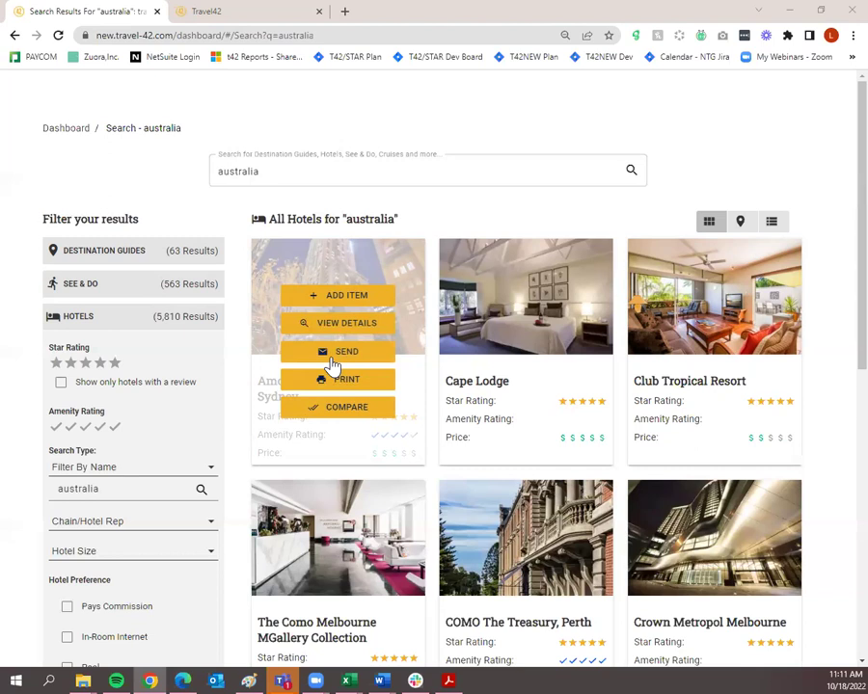
Start a Quick Send of the Amora hotel, enter part of the client's email, then open a New Client form.
{"action": "left_click", "coordinate": [333, 365]}
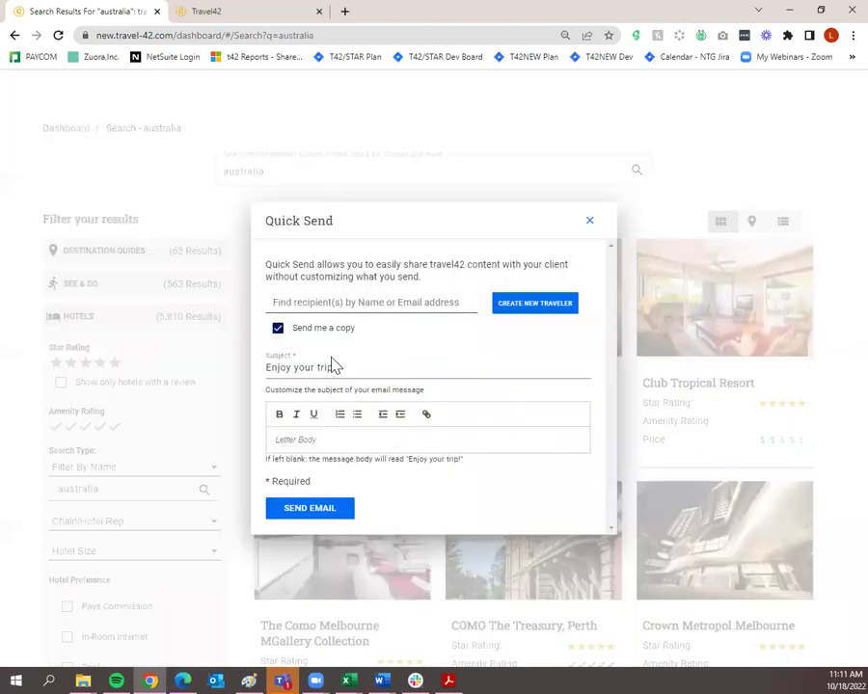
{"action": "left_click", "coordinate": [319, 302]}
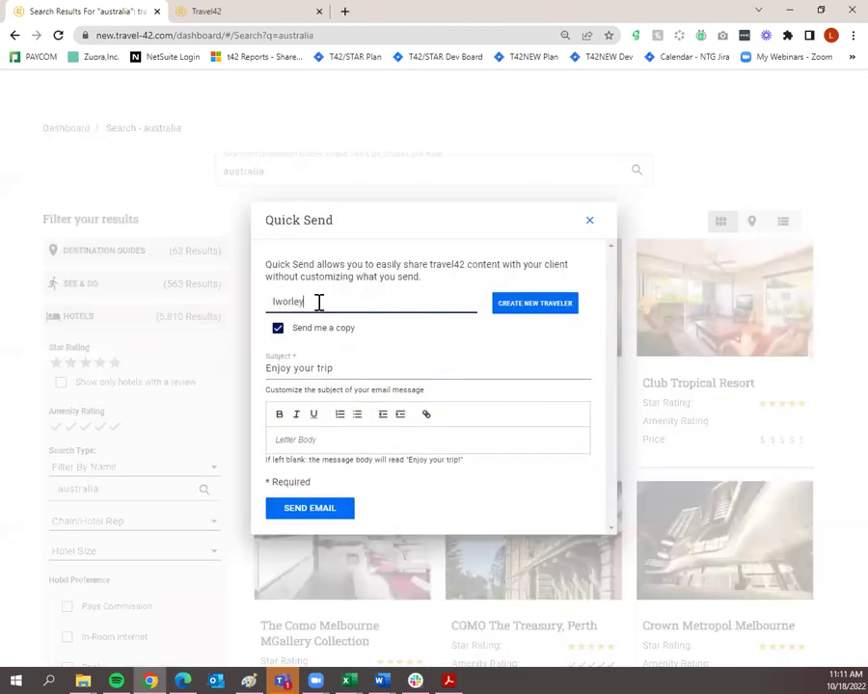
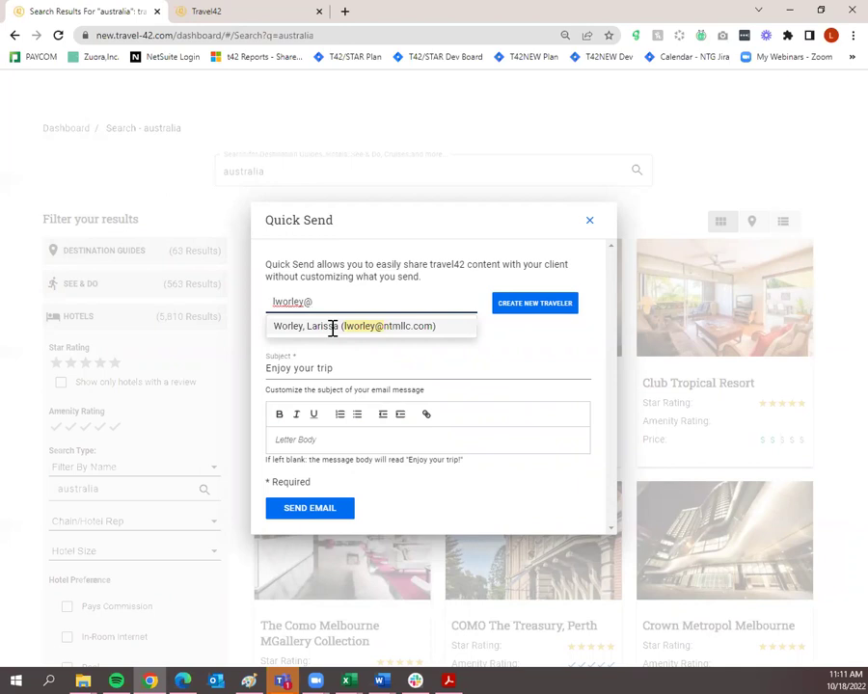
{"action": "left_click", "coordinate": [536, 305]}
{"action": "left_click", "coordinate": [291, 337]}
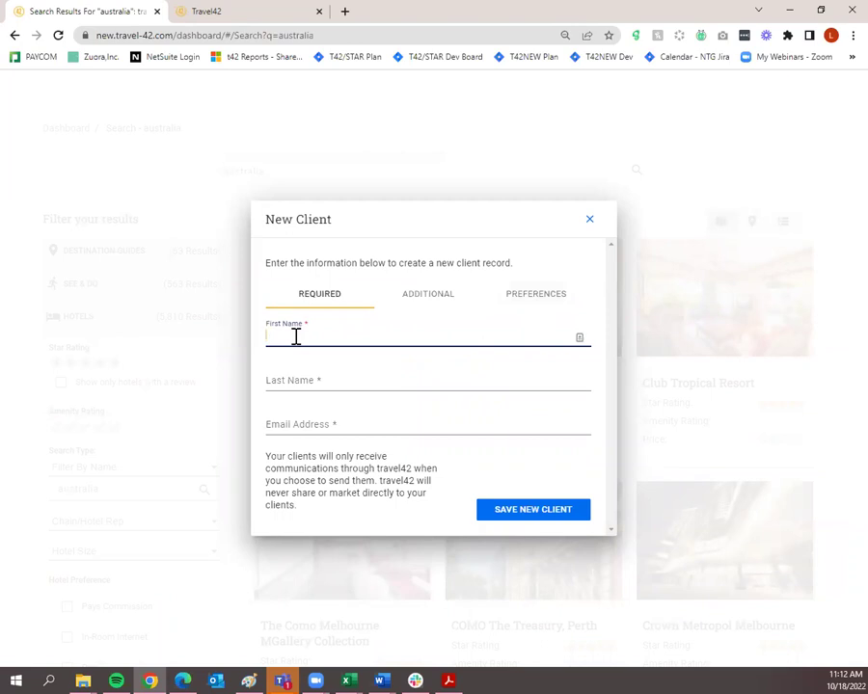
Review the New Client form's address, contact and preferences tabs, then close it without saving.
{"action": "left_click", "coordinate": [414, 301]}
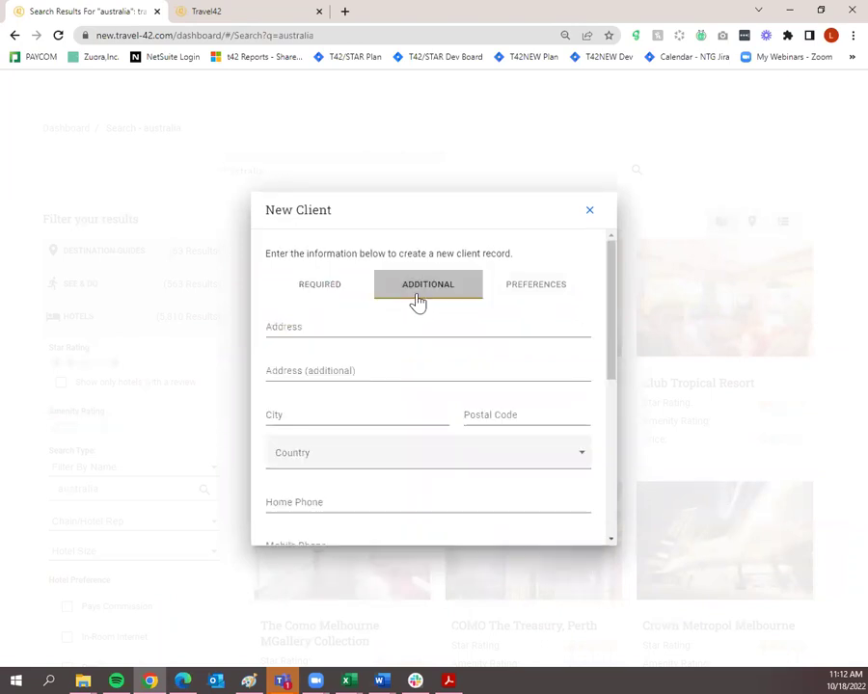
{"action": "left_click", "coordinate": [517, 293]}
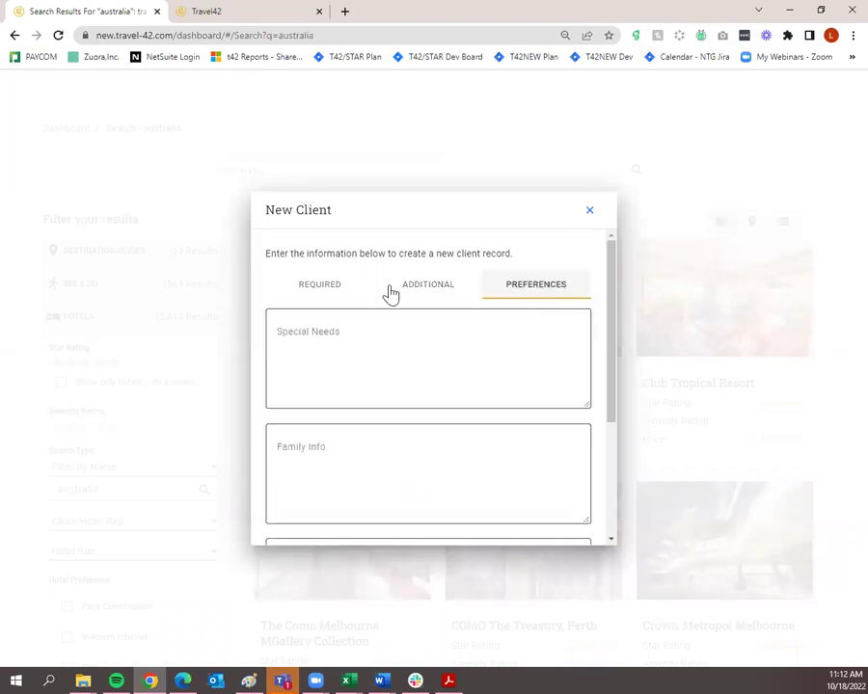
{"action": "left_click", "coordinate": [304, 294]}
{"action": "left_click", "coordinate": [588, 221]}
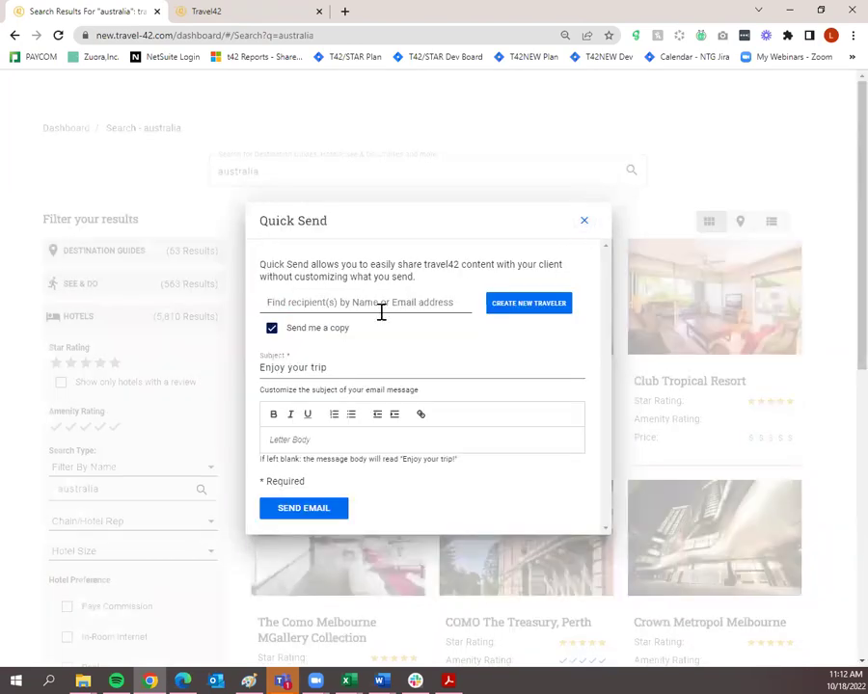
Pick the existing client as recipient, turn off Send me a copy, and send the Amora email.
{"action": "left_click", "coordinate": [340, 302]}
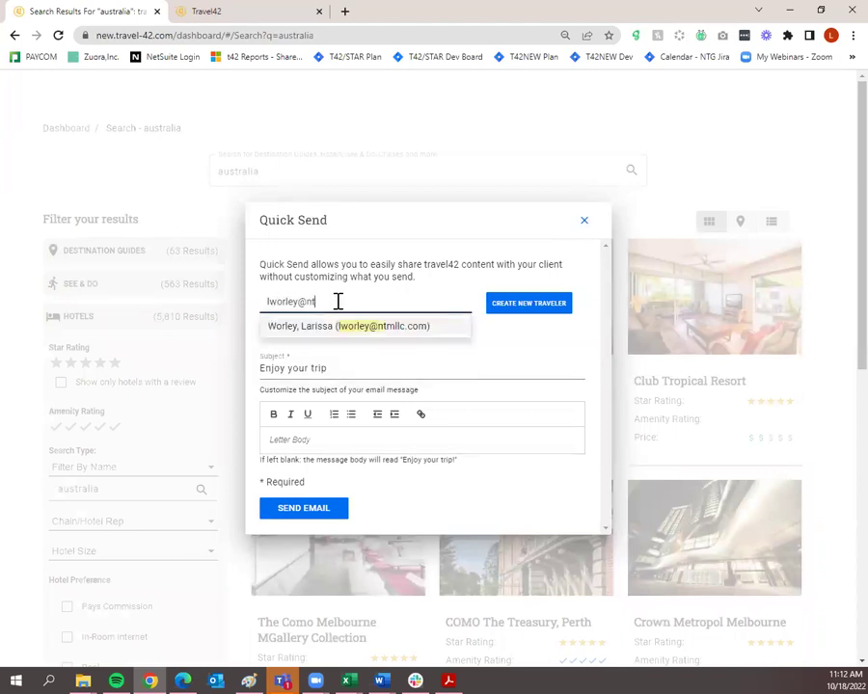
{"action": "left_click", "coordinate": [360, 325]}
{"action": "left_click", "coordinate": [529, 365]}
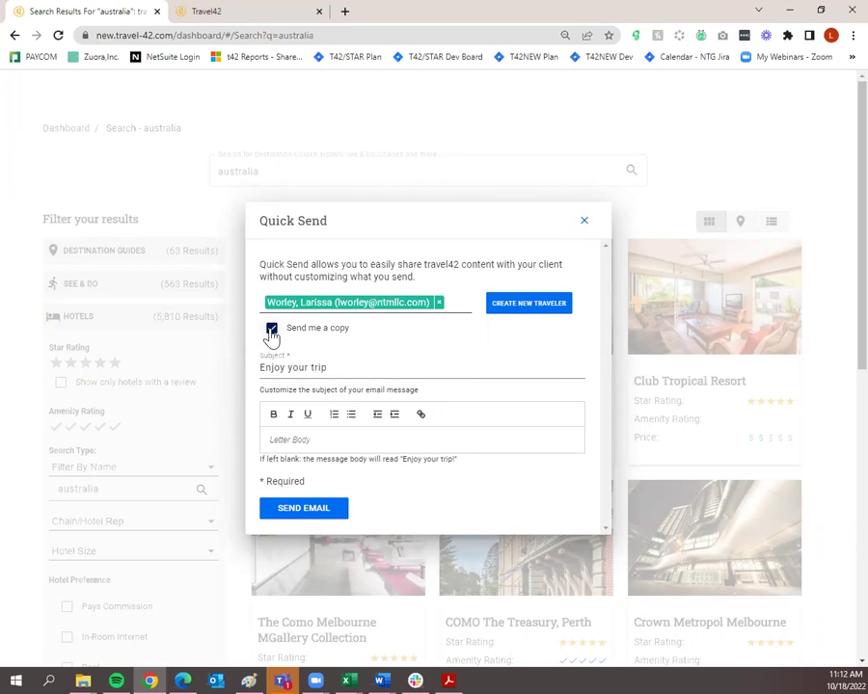
{"action": "left_click", "coordinate": [271, 332]}
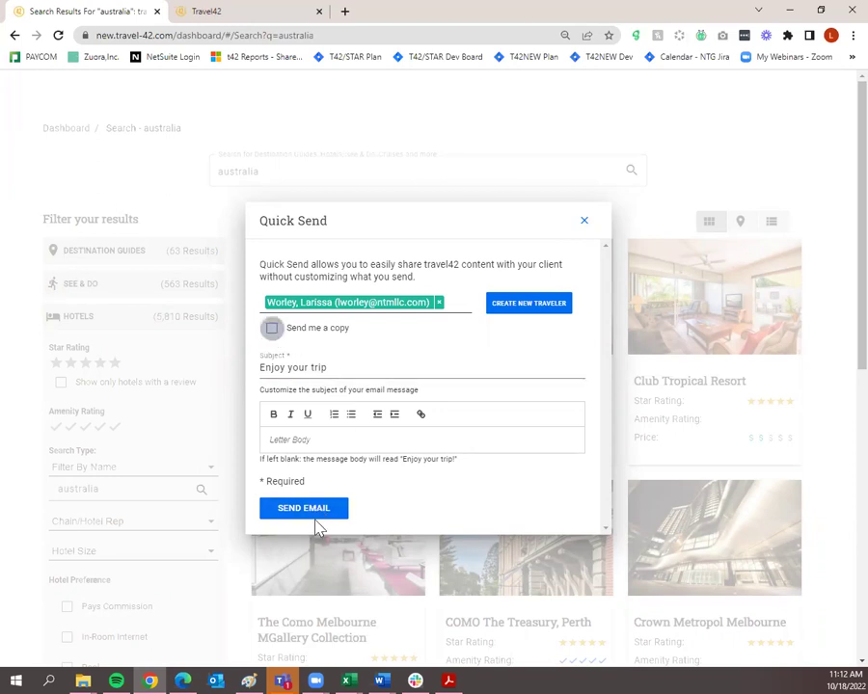
{"action": "left_click", "coordinate": [312, 516]}
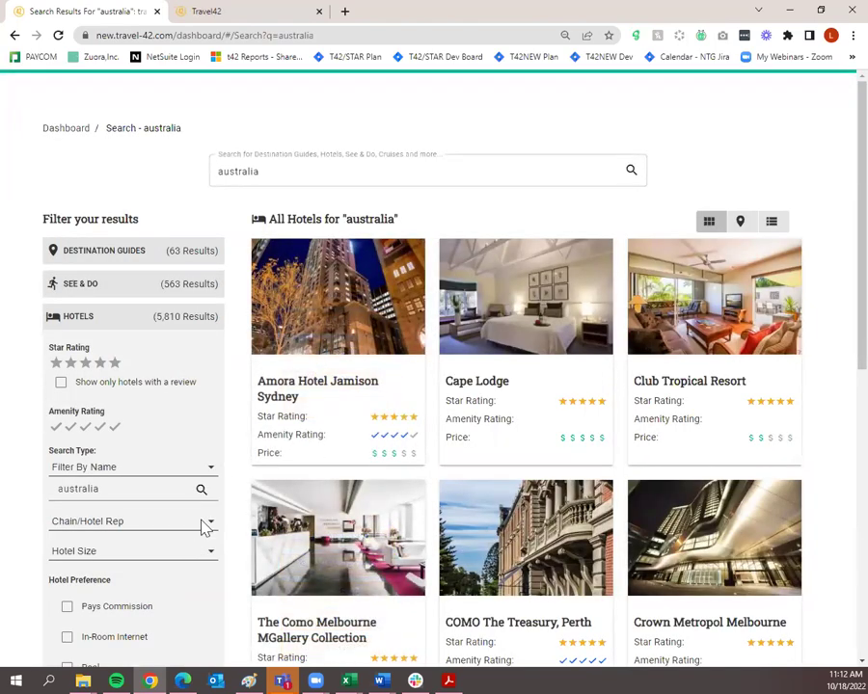
Print the Amora Hotel Jamison Sydney card to a downloaded PDF report.
{"action": "mouse_move", "coordinate": [254, 440]}
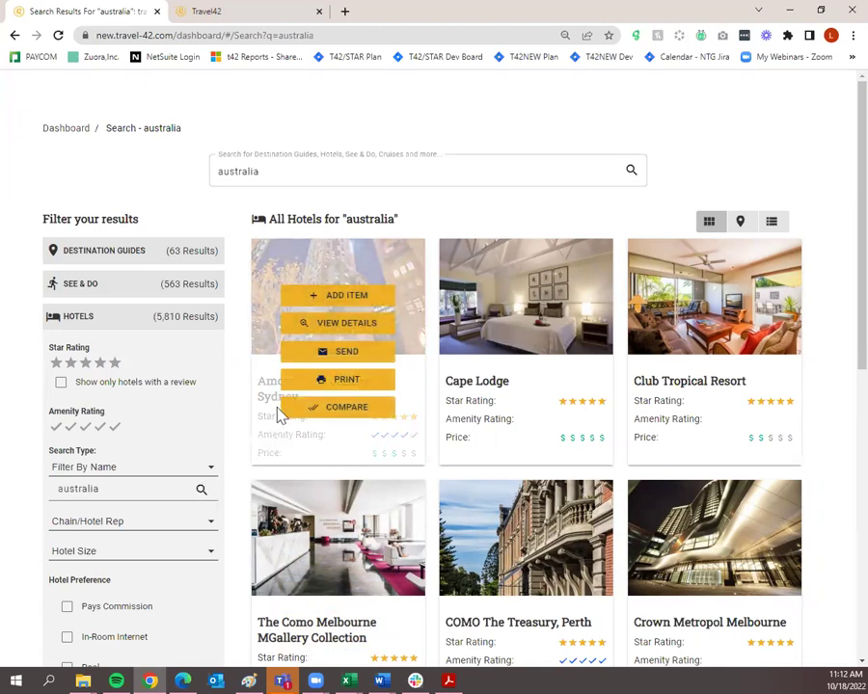
{"action": "left_click", "coordinate": [324, 382]}
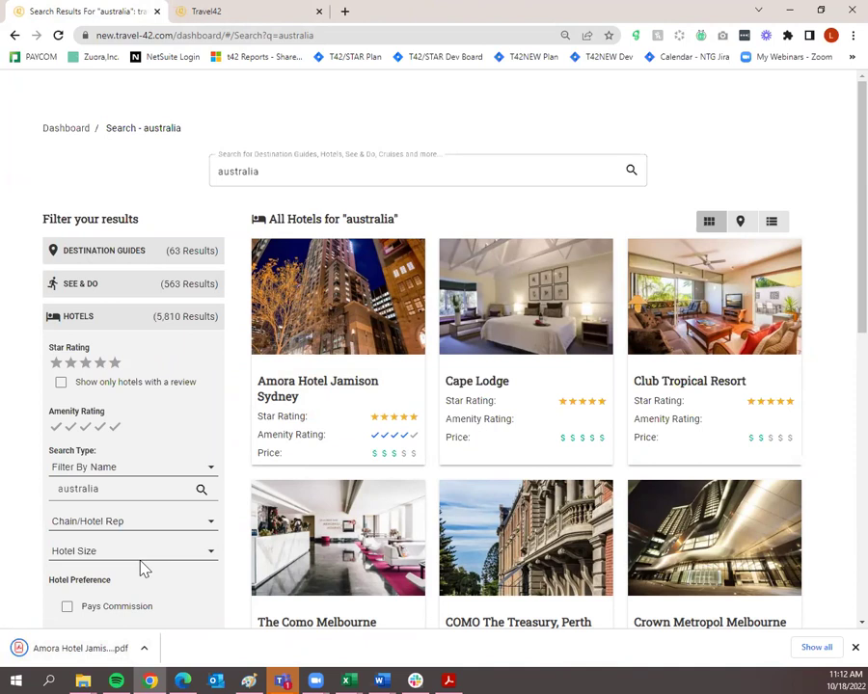
{"action": "mouse_move", "coordinate": [300, 402]}
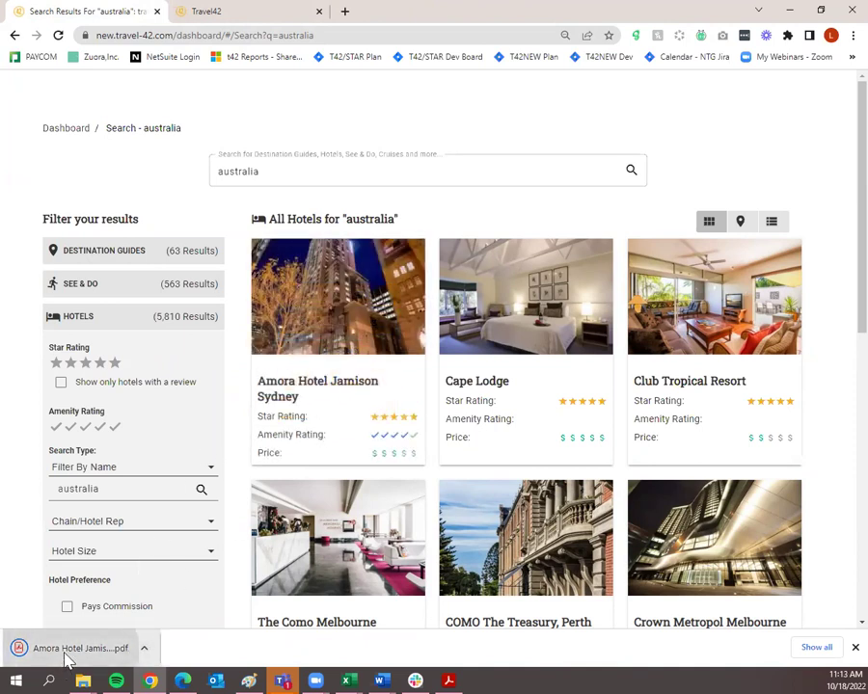
{"action": "mouse_move", "coordinate": [316, 294]}
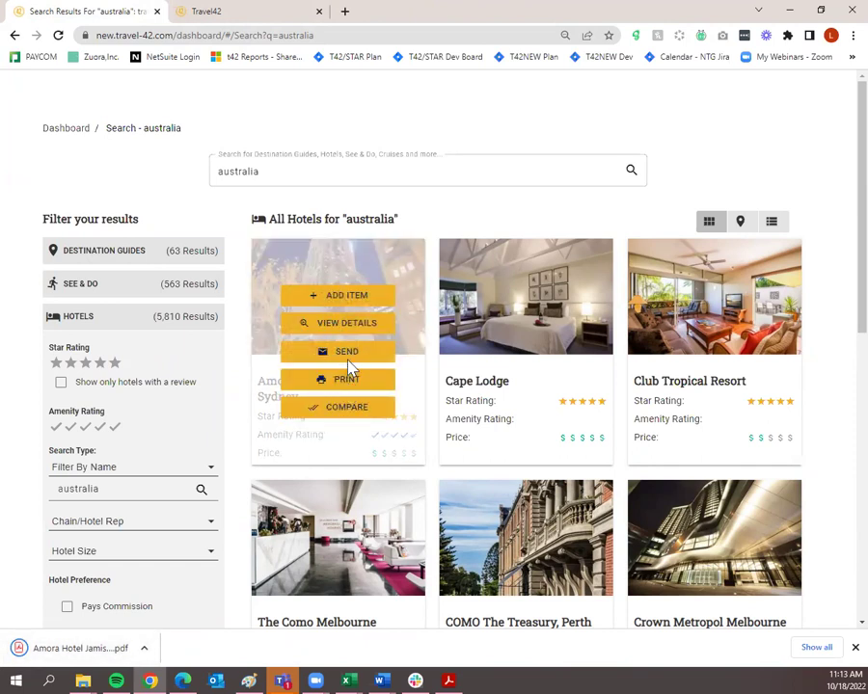
Open the three-page Amora PDF report, scroll through it, then open Amora's View Details from the results tab.
{"action": "left_click", "coordinate": [360, 381]}
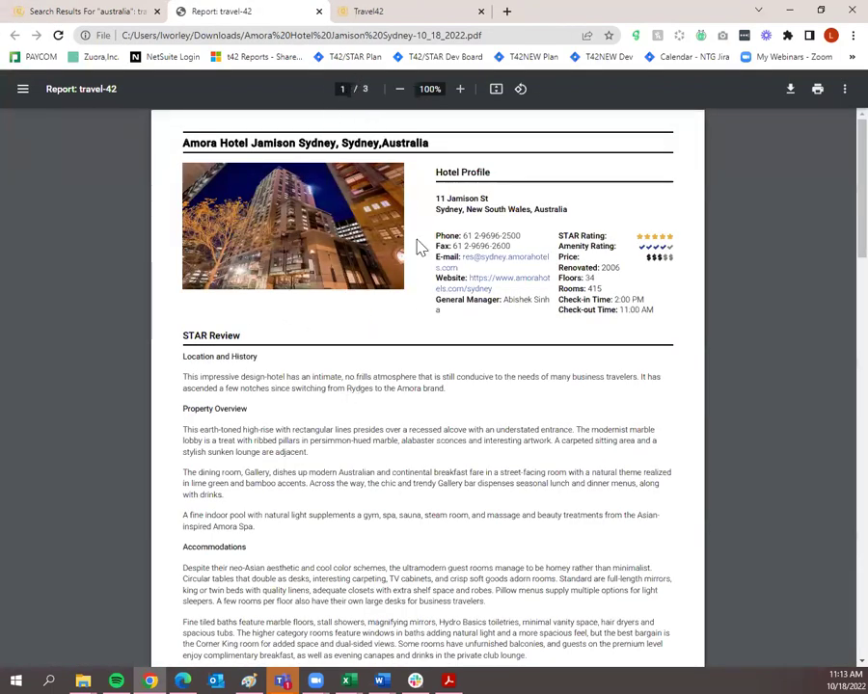
{"action": "scroll", "coordinate": [445, 366], "scroll_direction": "down", "scroll_amount": 20}
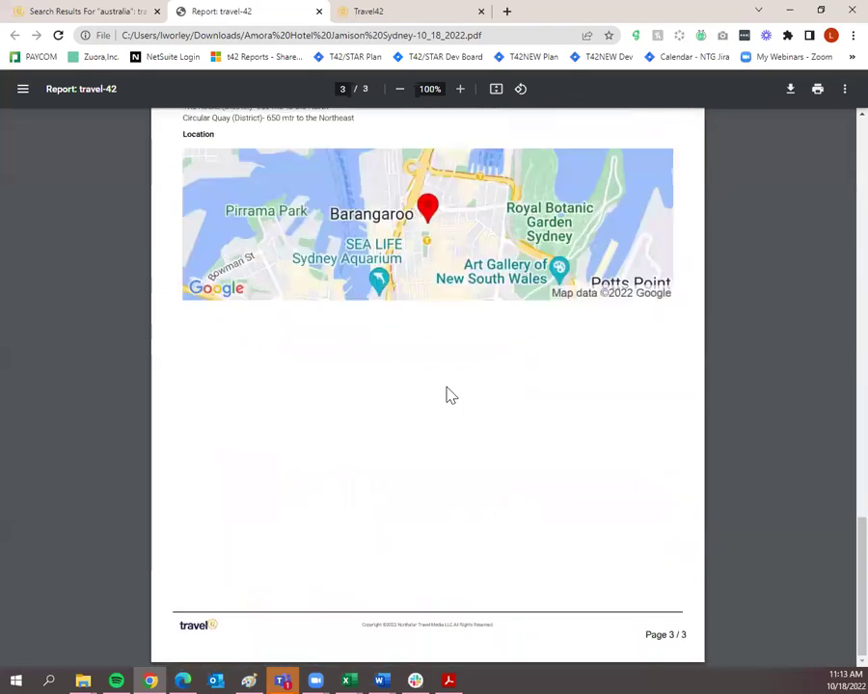
{"action": "scroll", "coordinate": [447, 393], "scroll_direction": "up", "scroll_amount": 20}
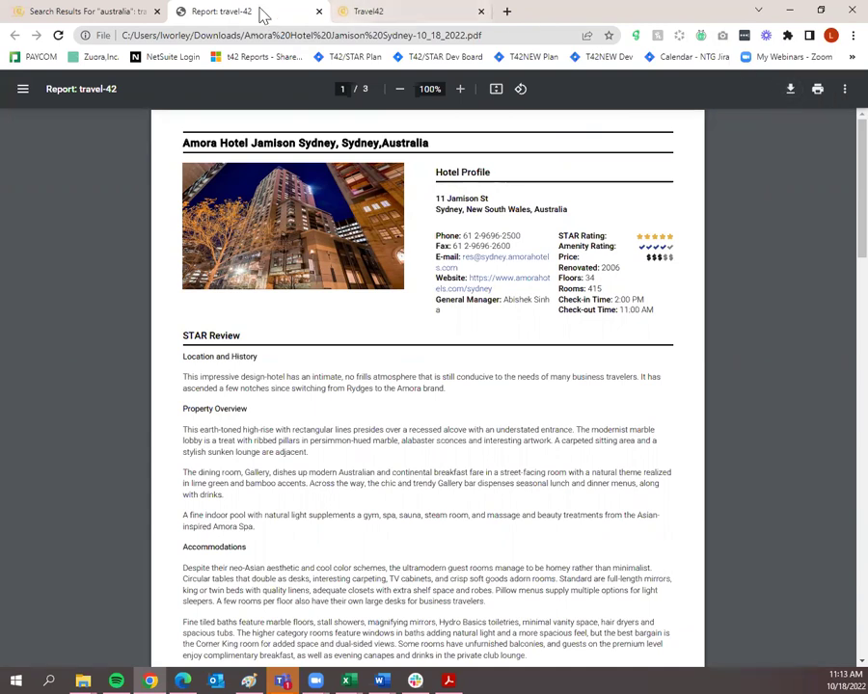
{"action": "left_click", "coordinate": [132, 11]}
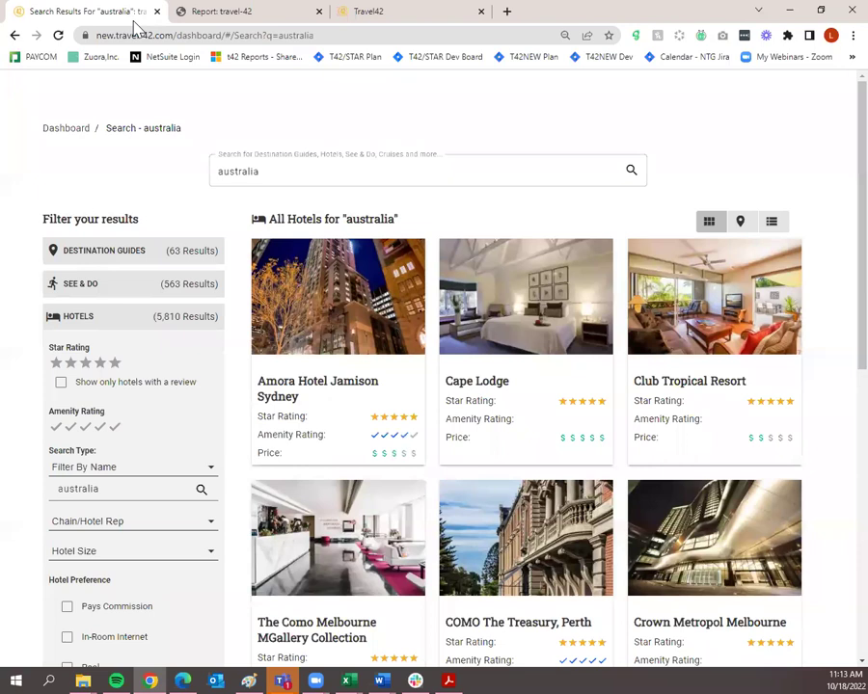
{"action": "left_click", "coordinate": [363, 325]}
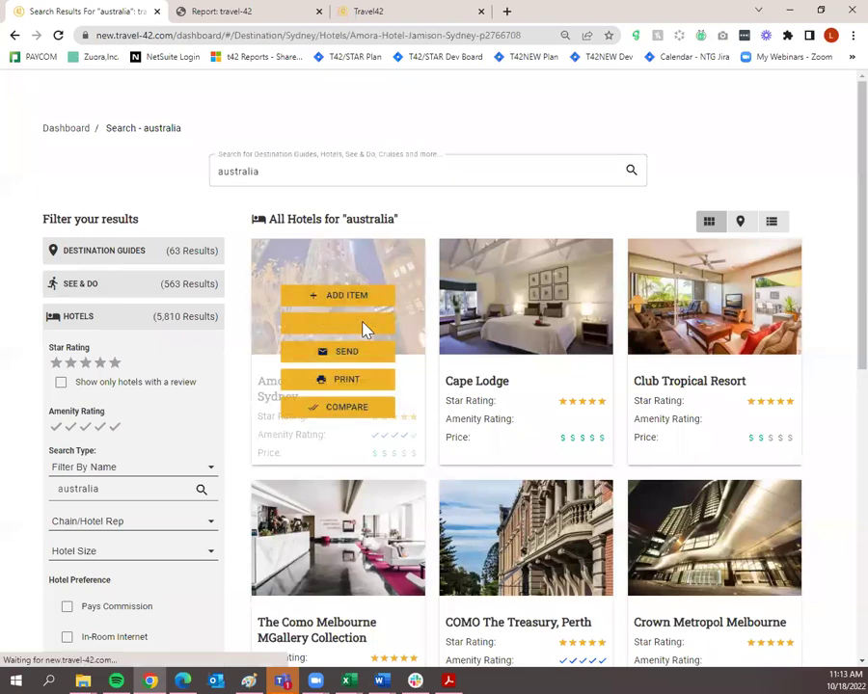
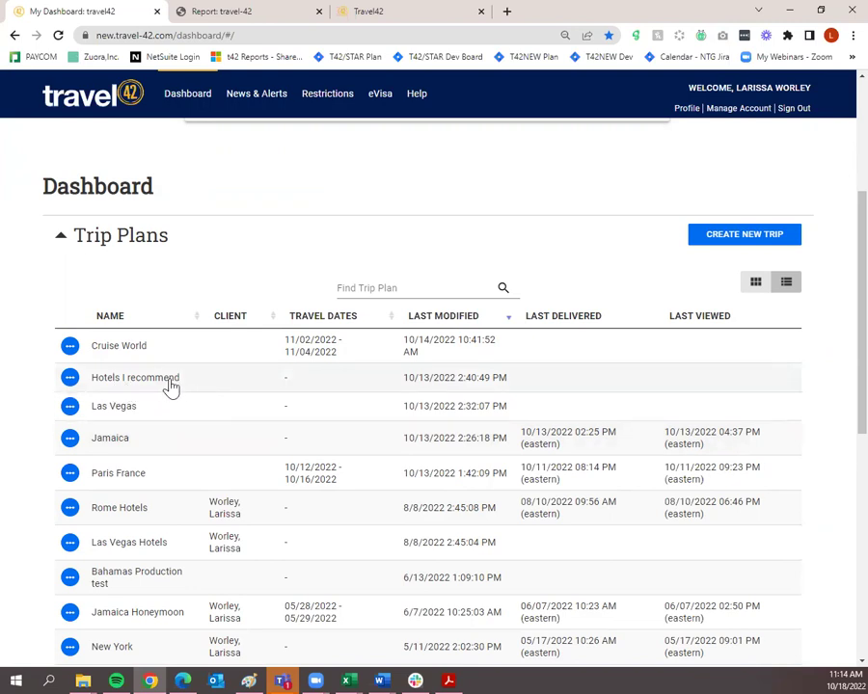
{"action": "left_click", "coordinate": [71, 378]}
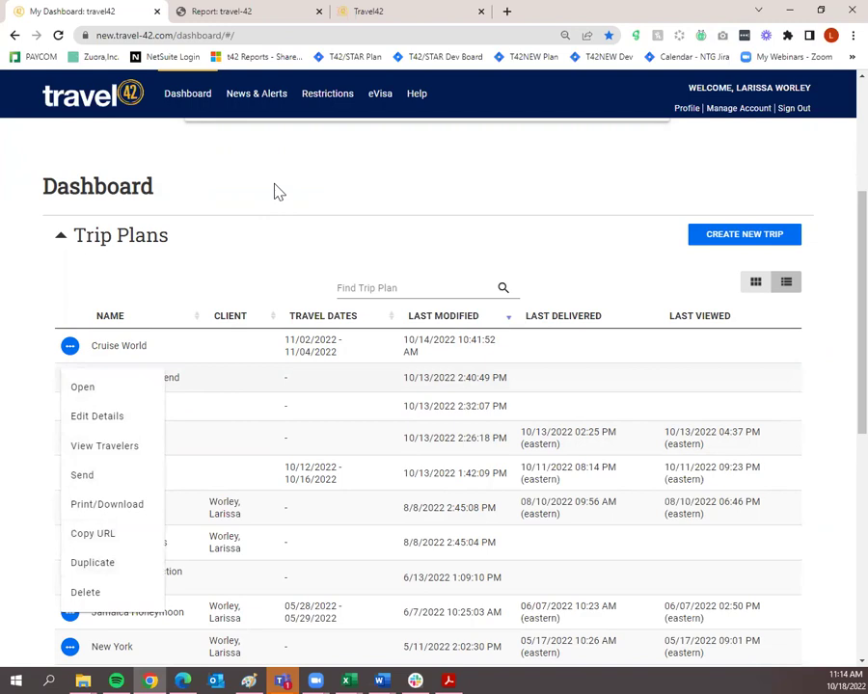
{"action": "left_click", "coordinate": [229, 275]}
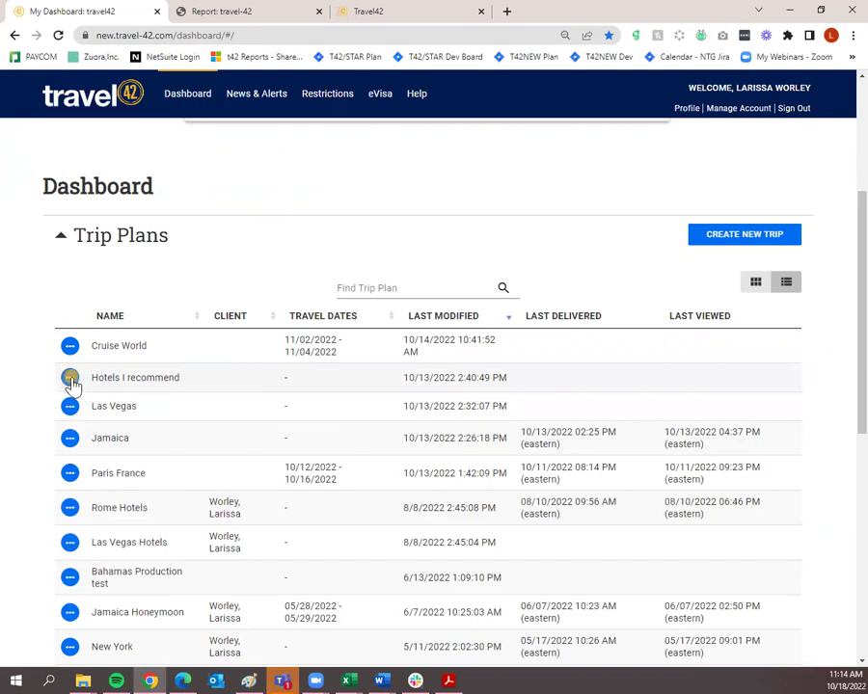
{"action": "left_click", "coordinate": [71, 381]}
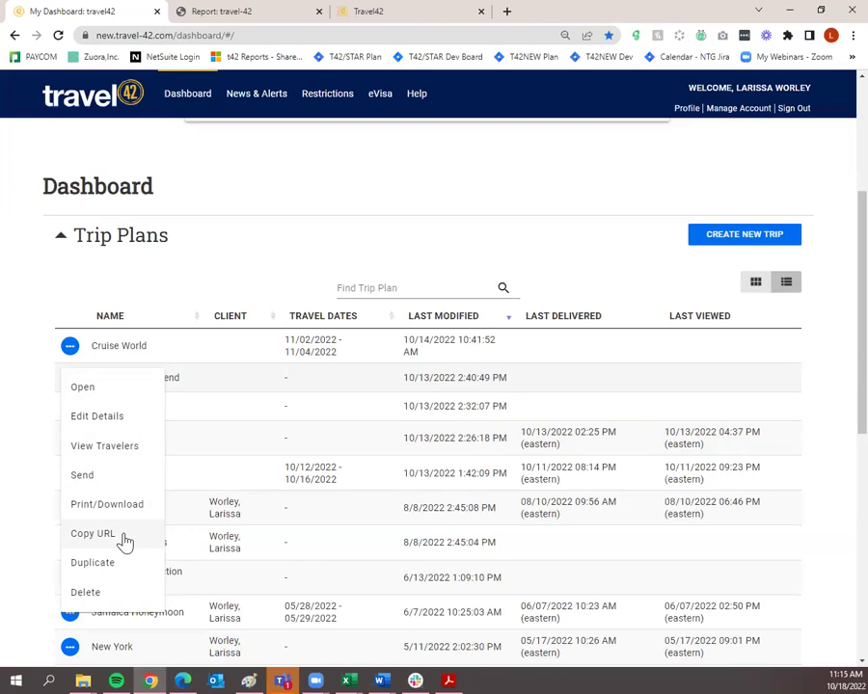
{"action": "left_click", "coordinate": [209, 187]}
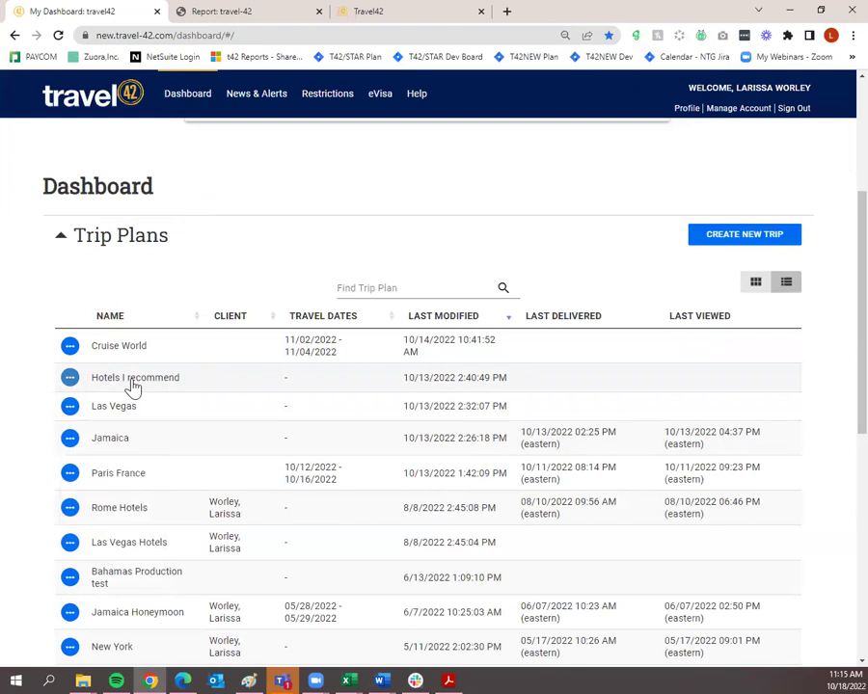
Open the New Client form from Travelers and close it without saving anything.
{"action": "scroll", "coordinate": [134, 390], "scroll_direction": "up", "scroll_amount": 2}
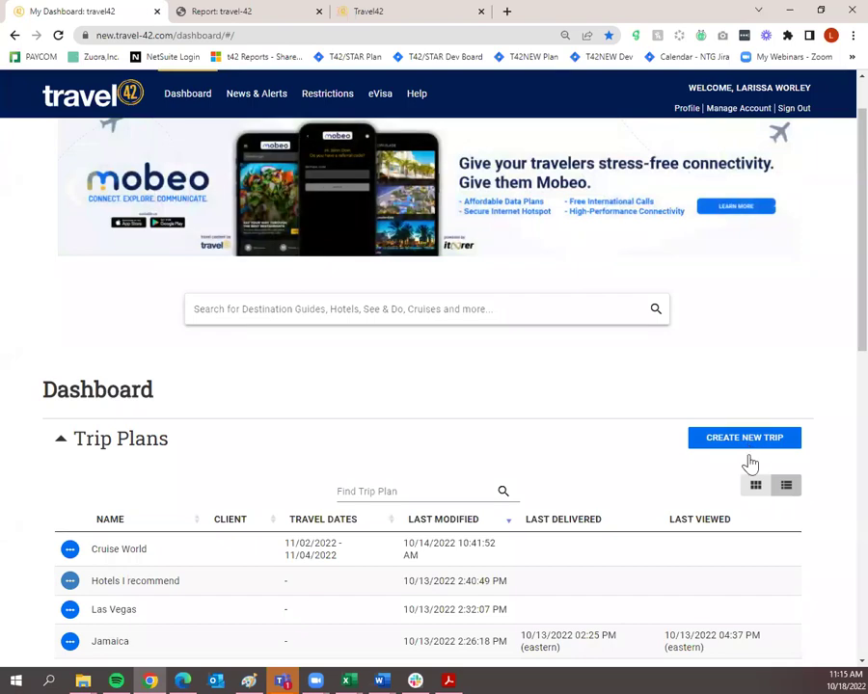
{"action": "scroll", "coordinate": [750, 465], "scroll_direction": "down", "scroll_amount": 10}
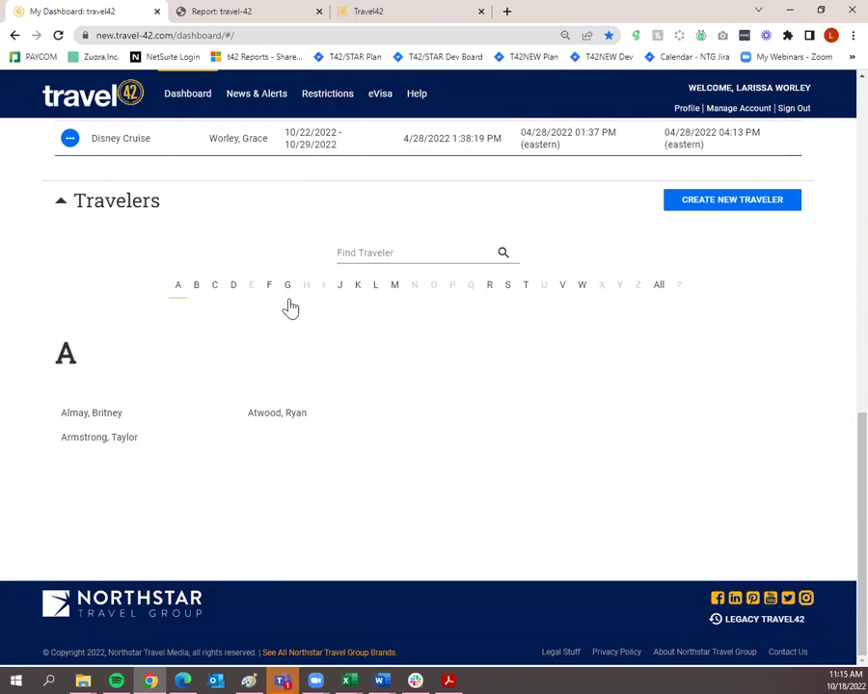
{"action": "scroll", "coordinate": [434, 399], "scroll_direction": "up", "scroll_amount": 1}
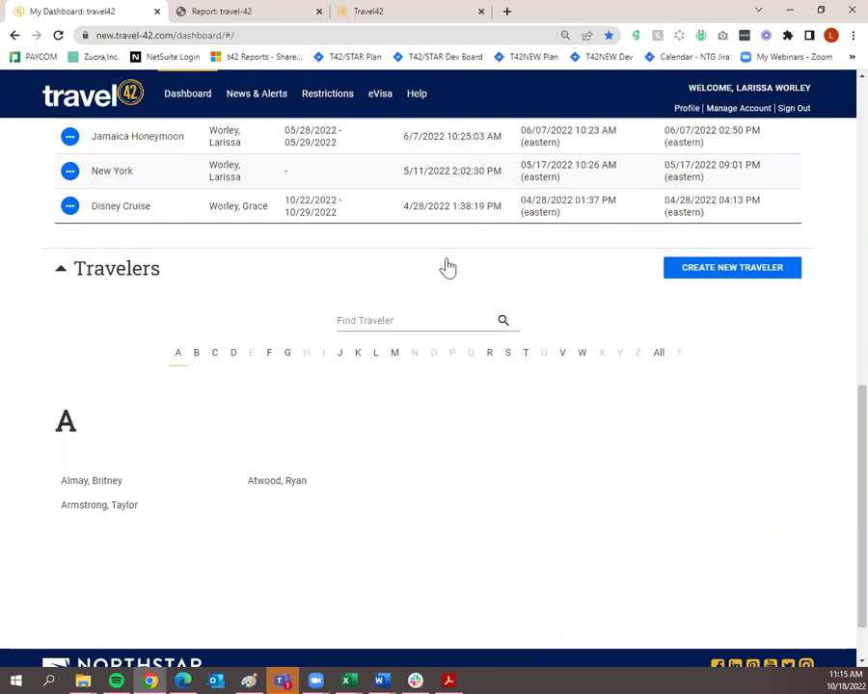
{"action": "left_click", "coordinate": [683, 275]}
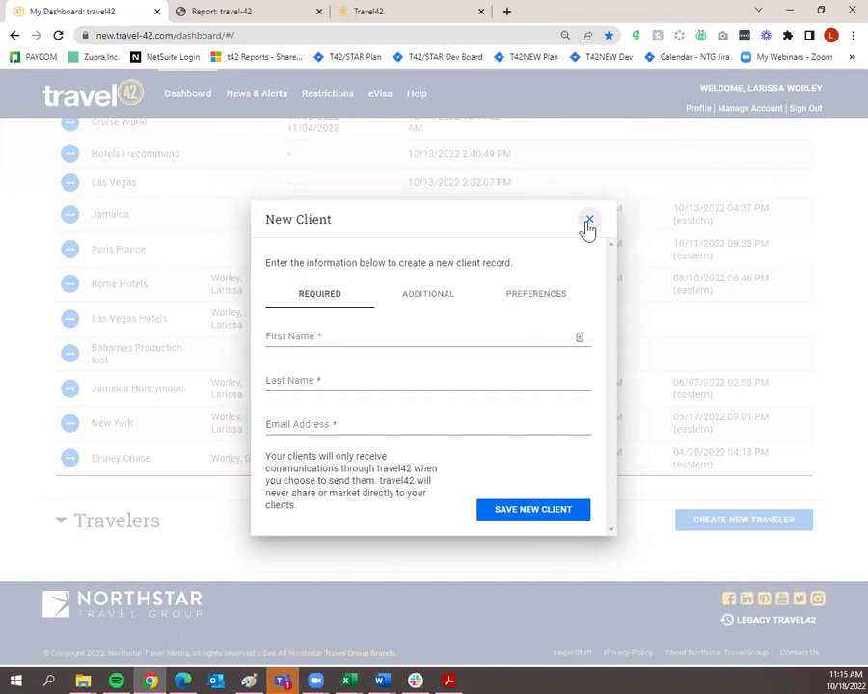
{"action": "left_click", "coordinate": [587, 226]}
{"action": "scroll", "coordinate": [593, 250], "scroll_direction": "up", "scroll_amount": 4}
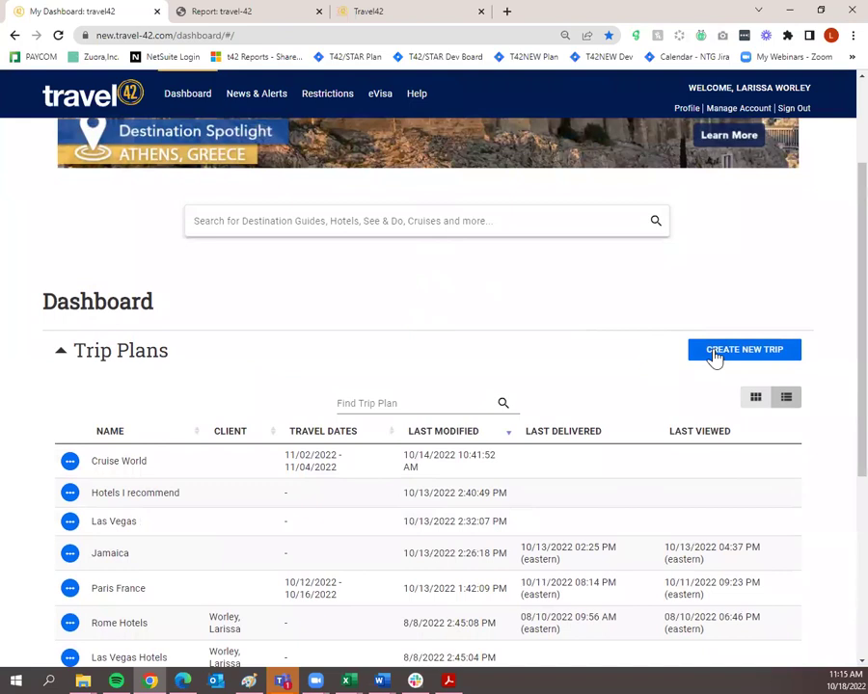
Start a New Trip Plan and preview its Layout options before returning to Trip Details.
{"action": "left_click", "coordinate": [724, 353]}
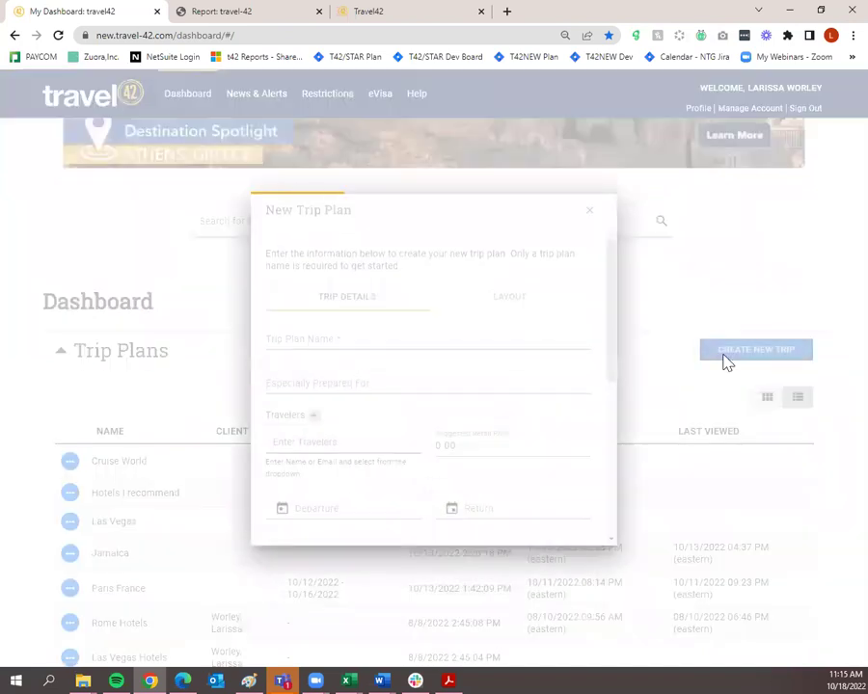
{"action": "left_click", "coordinate": [376, 338]}
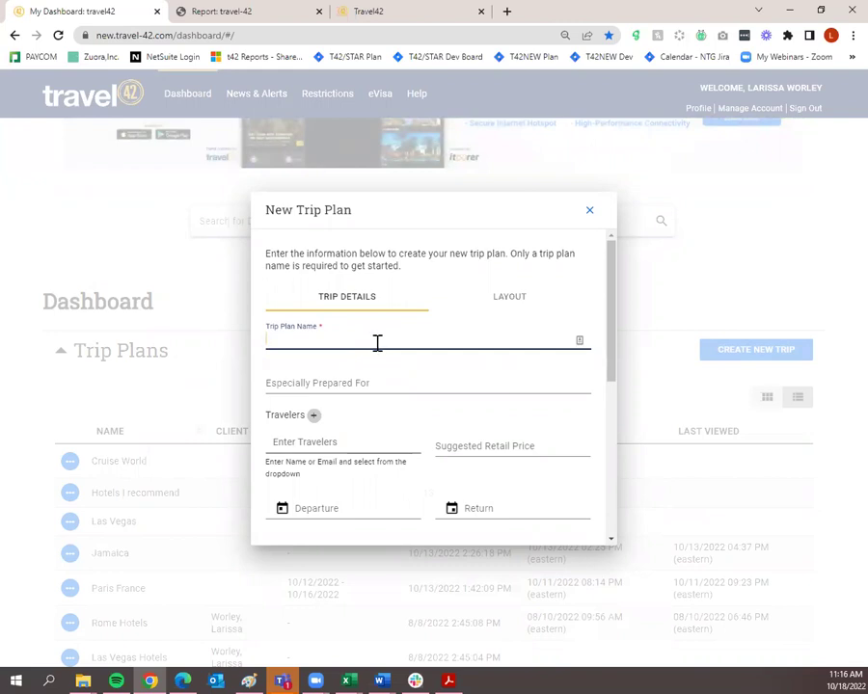
{"action": "scroll", "coordinate": [309, 338], "scroll_direction": "down", "scroll_amount": 5}
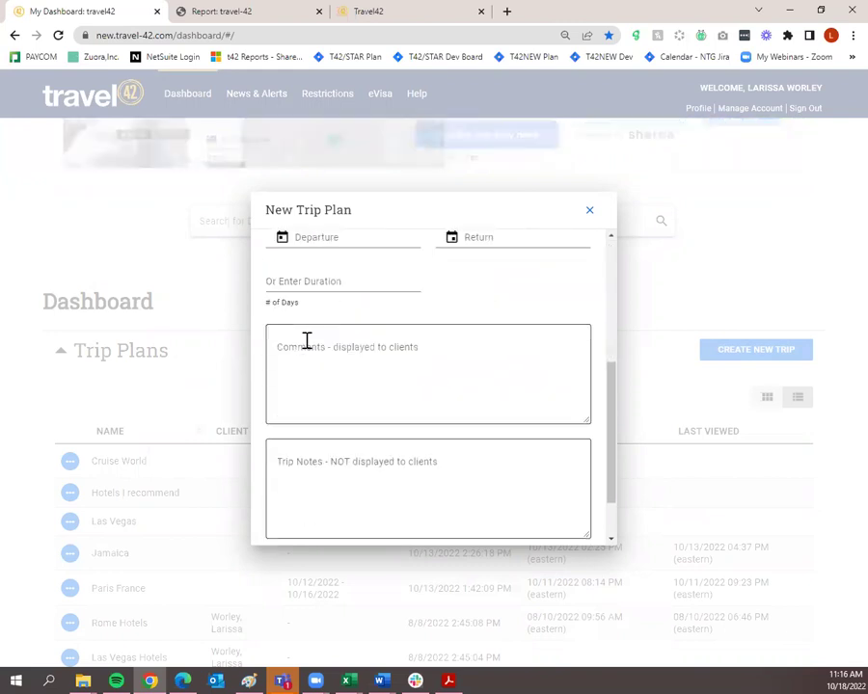
{"action": "scroll", "coordinate": [305, 339], "scroll_direction": "up", "scroll_amount": 5}
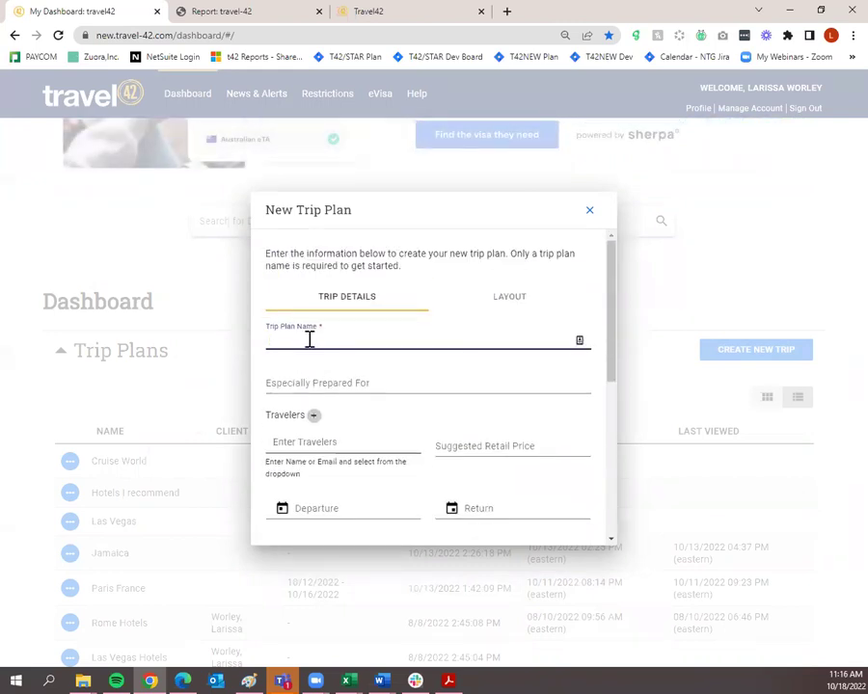
{"action": "left_click", "coordinate": [508, 301]}
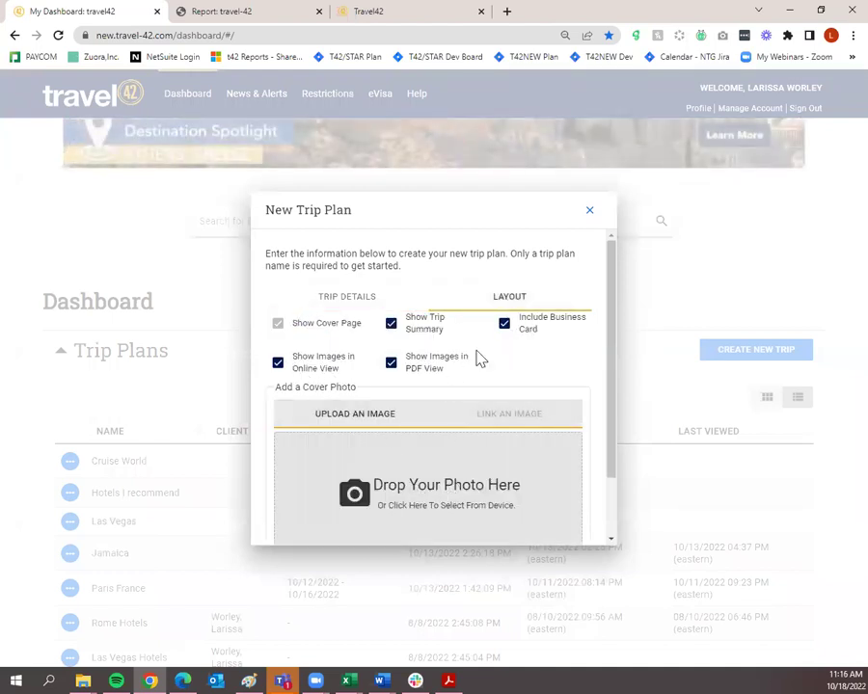
{"action": "scroll", "coordinate": [466, 406], "scroll_direction": "down", "scroll_amount": 1}
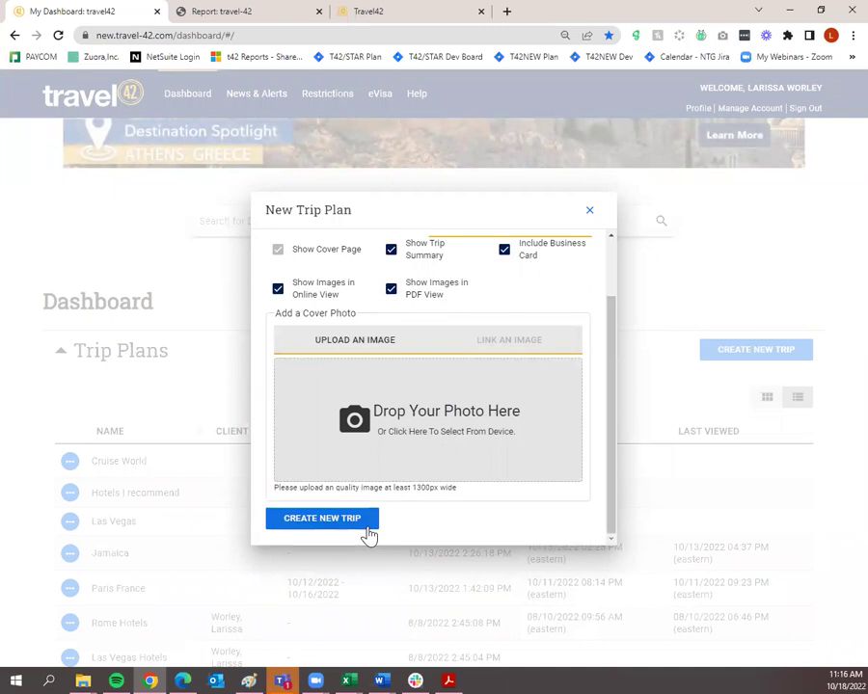
{"action": "scroll", "coordinate": [365, 394], "scroll_direction": "up", "scroll_amount": 2}
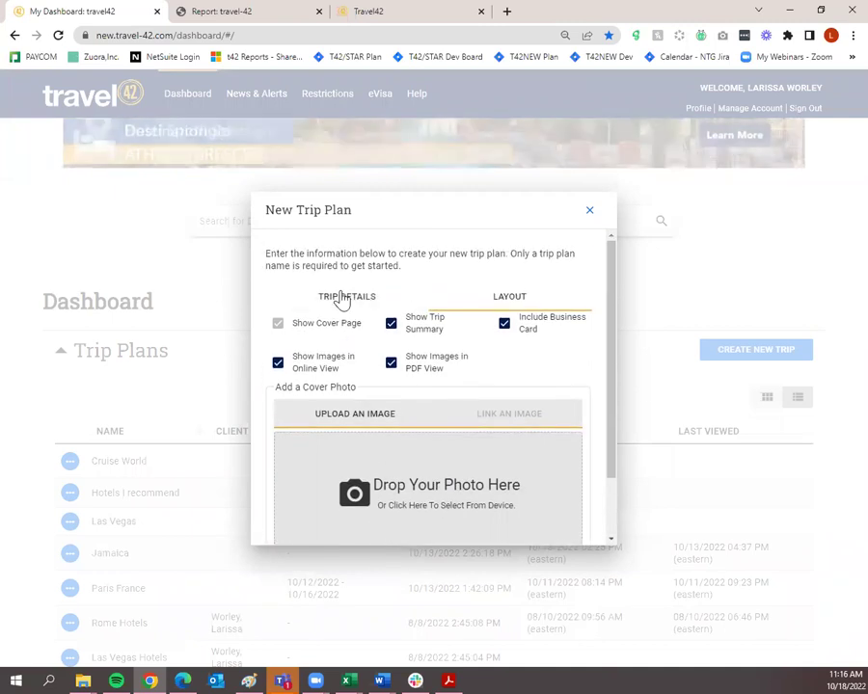
{"action": "left_click", "coordinate": [342, 304]}
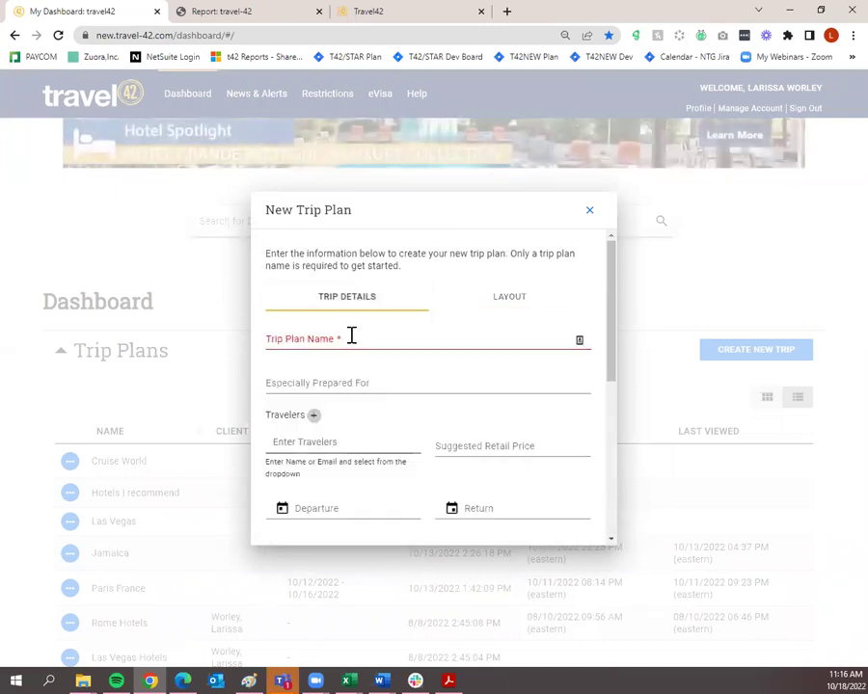
Enter 'Rome vacation' as the Trip Plan Name.
{"action": "left_click", "coordinate": [351, 337]}
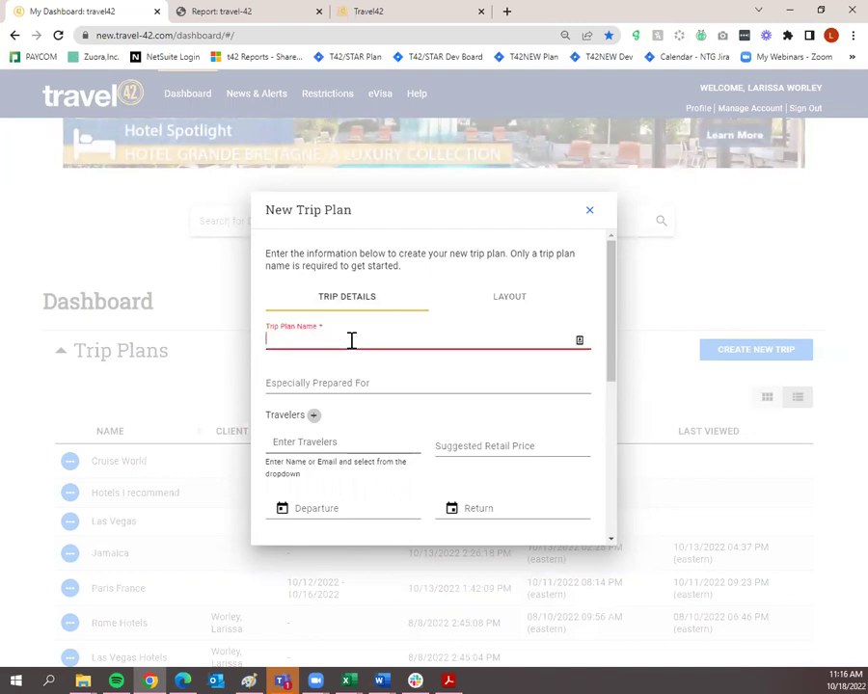
{"action": "type", "text": "Rome"}
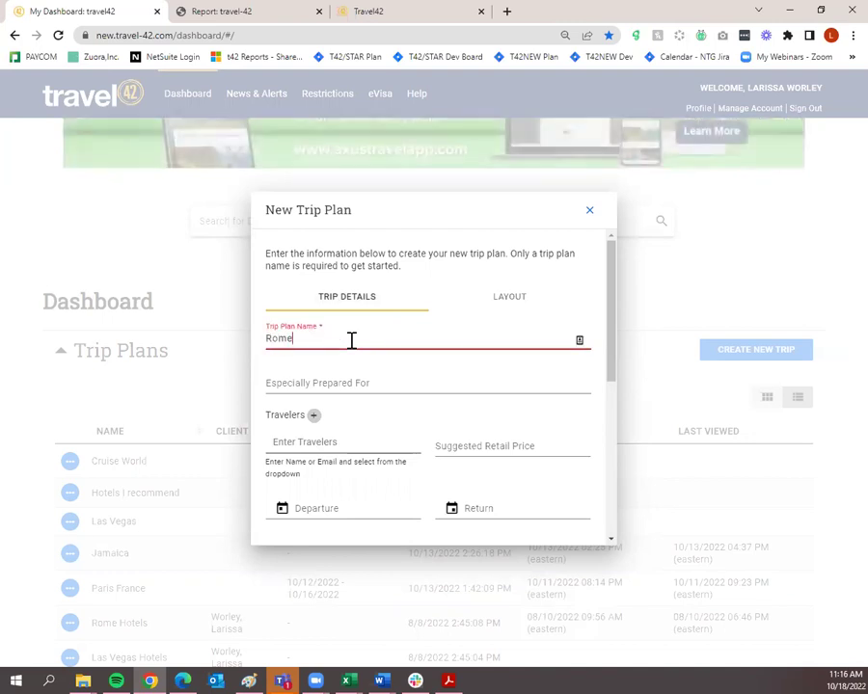
{"action": "type", "text": " vacation"}
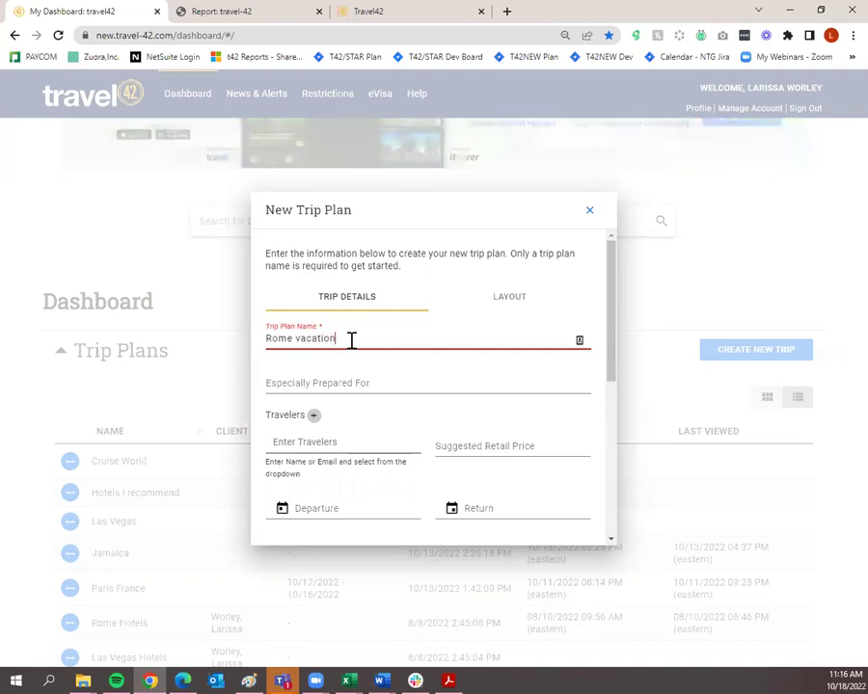
{"action": "scroll", "coordinate": [355, 342], "scroll_direction": "down", "scroll_amount": 1}
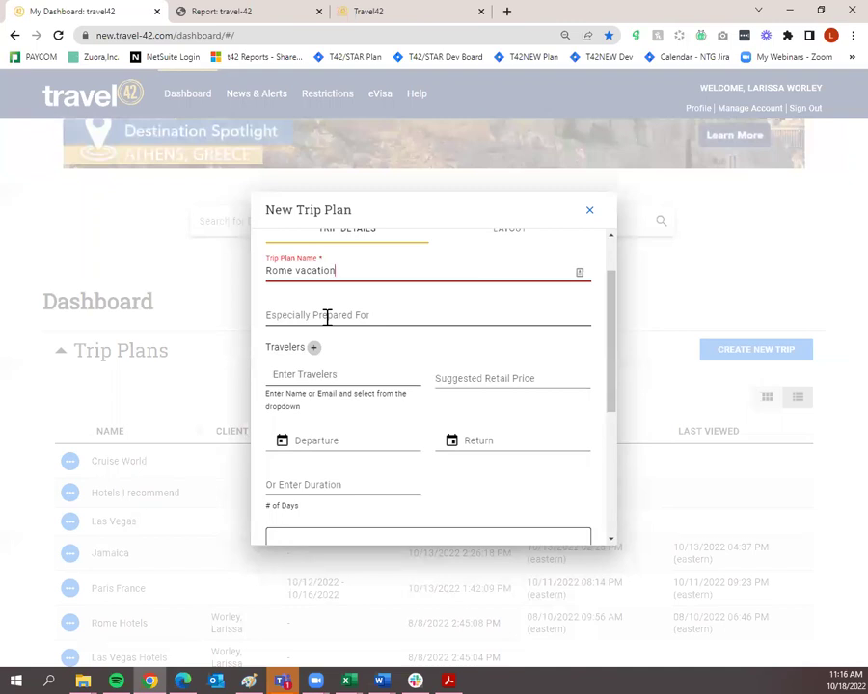
Leave Travelers and Suggested Retail Price blank and advance to the Layout step.
{"action": "left_click", "coordinate": [334, 374]}
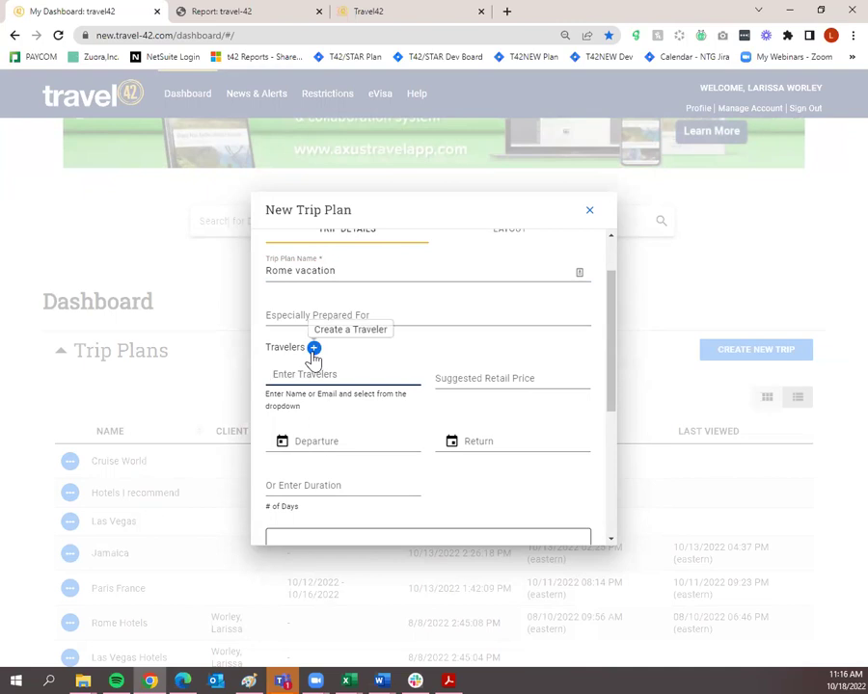
{"action": "left_click", "coordinate": [522, 385]}
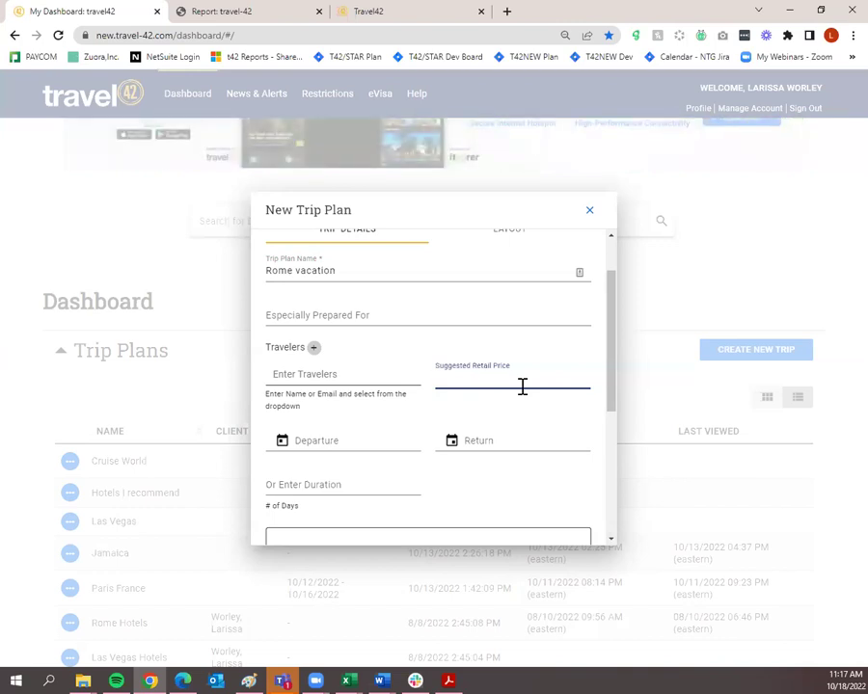
{"action": "scroll", "coordinate": [499, 390], "scroll_direction": "down", "scroll_amount": 2}
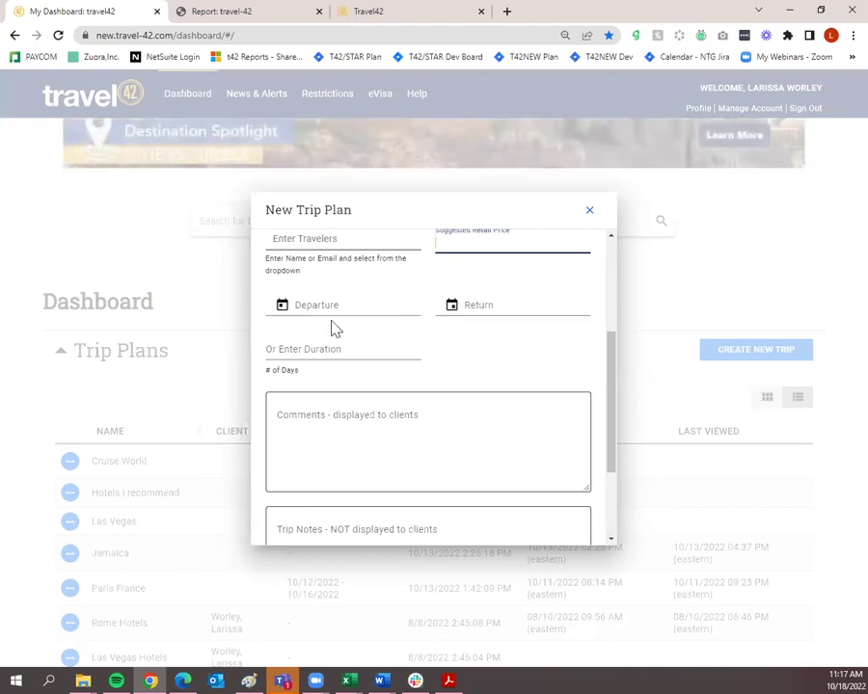
{"action": "scroll", "coordinate": [491, 334], "scroll_direction": "down", "scroll_amount": 3}
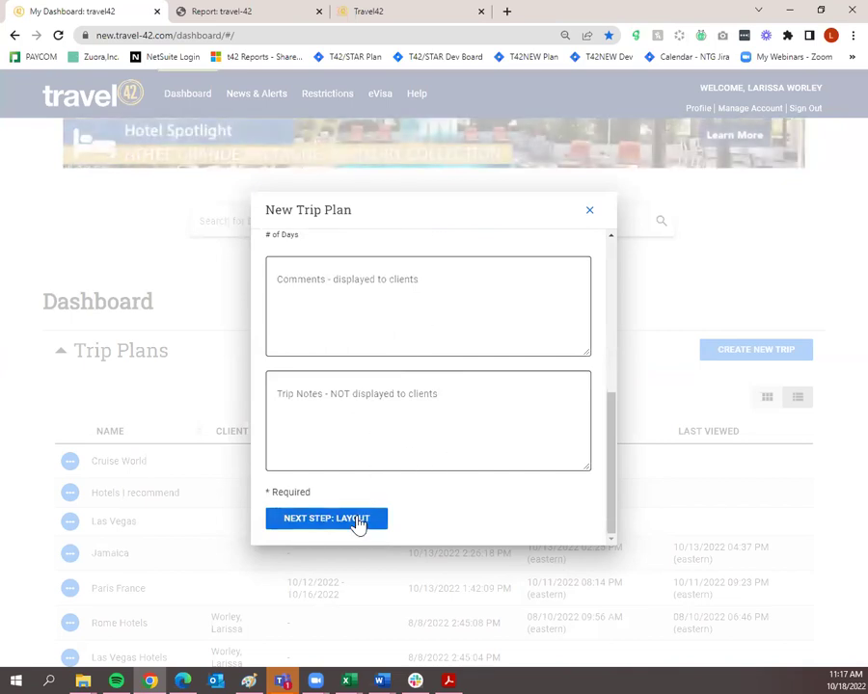
{"action": "left_click", "coordinate": [358, 522]}
Keep the default layout and create the Rome vacation trip plan.
{"action": "scroll", "coordinate": [442, 430], "scroll_direction": "up", "scroll_amount": 2}
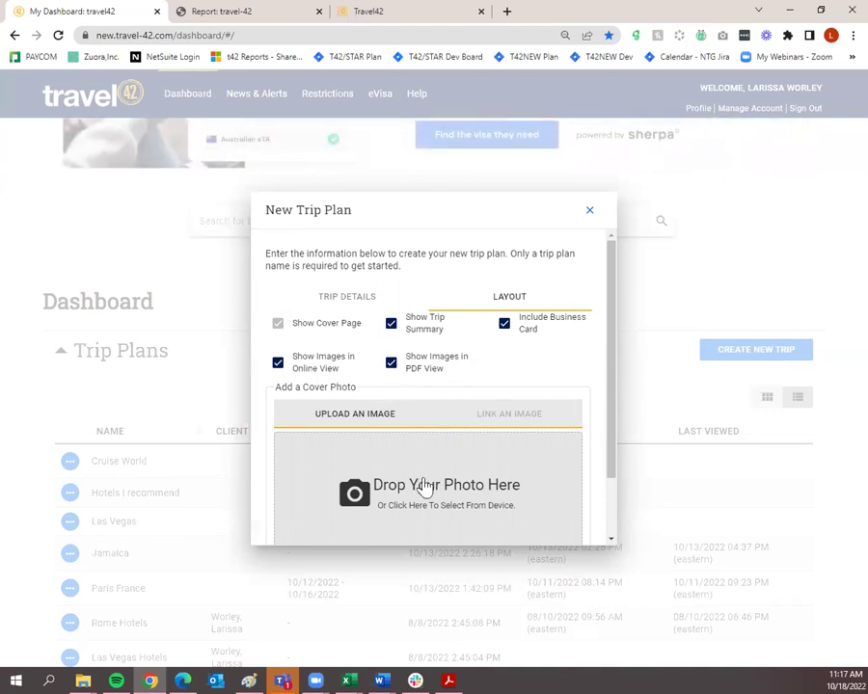
{"action": "scroll", "coordinate": [426, 473], "scroll_direction": "down", "scroll_amount": 1}
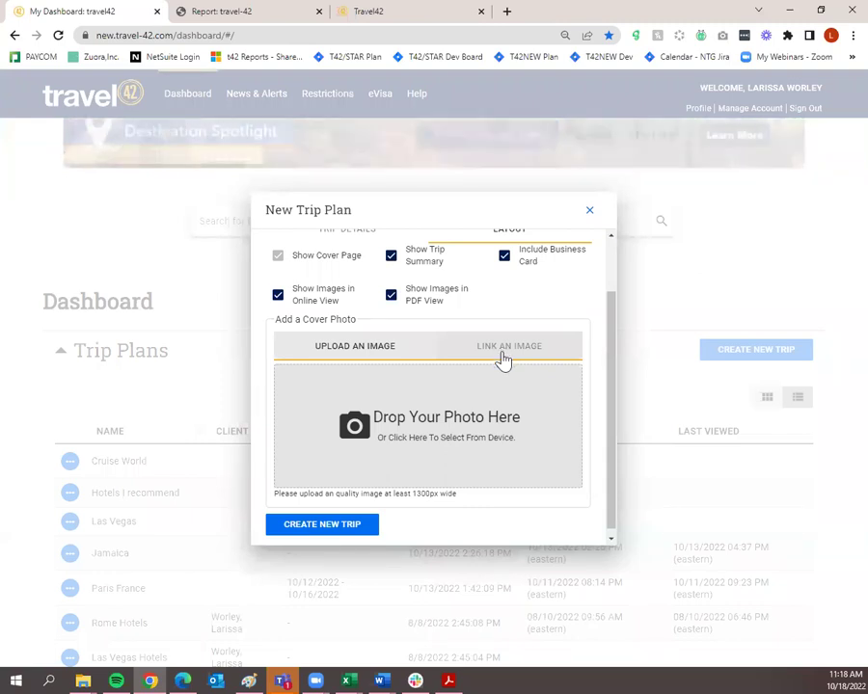
{"action": "scroll", "coordinate": [391, 498], "scroll_direction": "up", "scroll_amount": 1}
{"action": "scroll", "coordinate": [388, 488], "scroll_direction": "down", "scroll_amount": 1}
{"action": "left_click", "coordinate": [345, 525]}
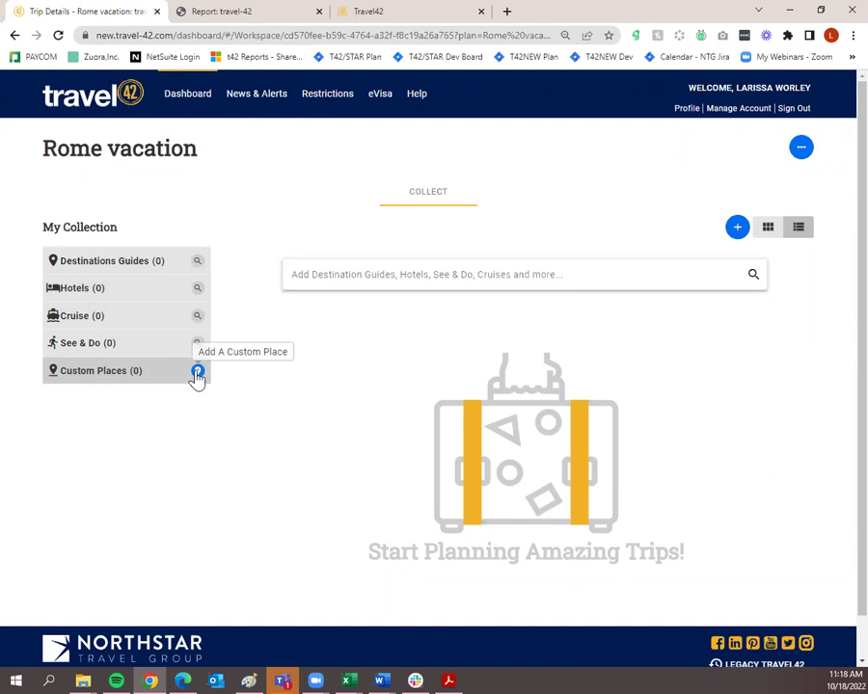
{"action": "left_click", "coordinate": [197, 374]}
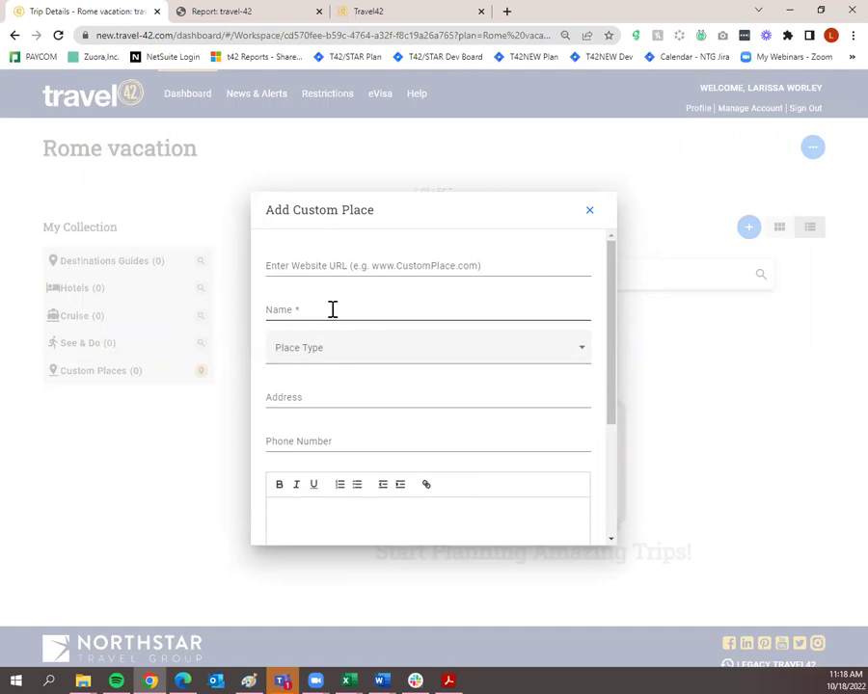
{"action": "scroll", "coordinate": [331, 307], "scroll_direction": "down", "scroll_amount": 1}
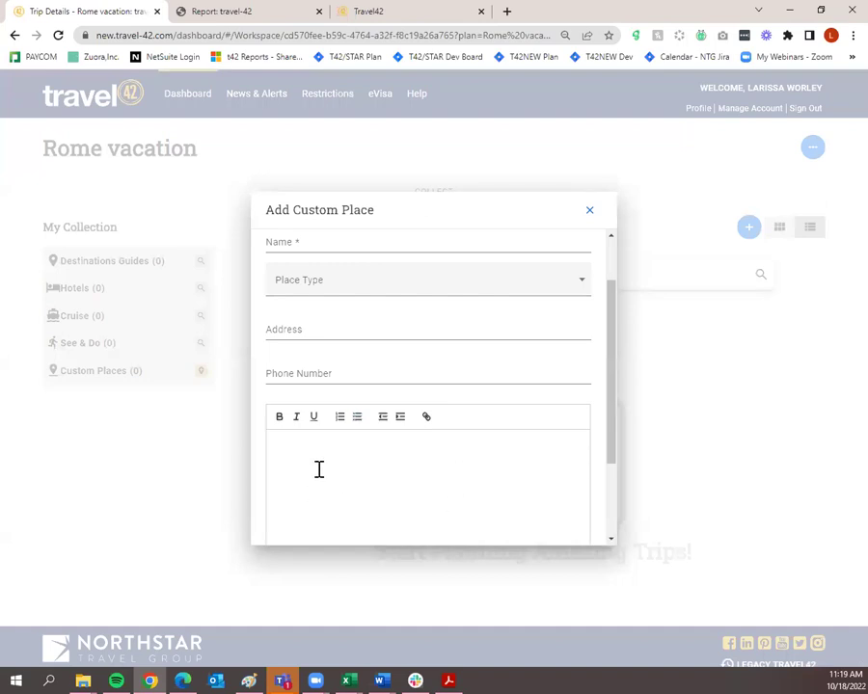
{"action": "scroll", "coordinate": [455, 461], "scroll_direction": "down", "scroll_amount": 2}
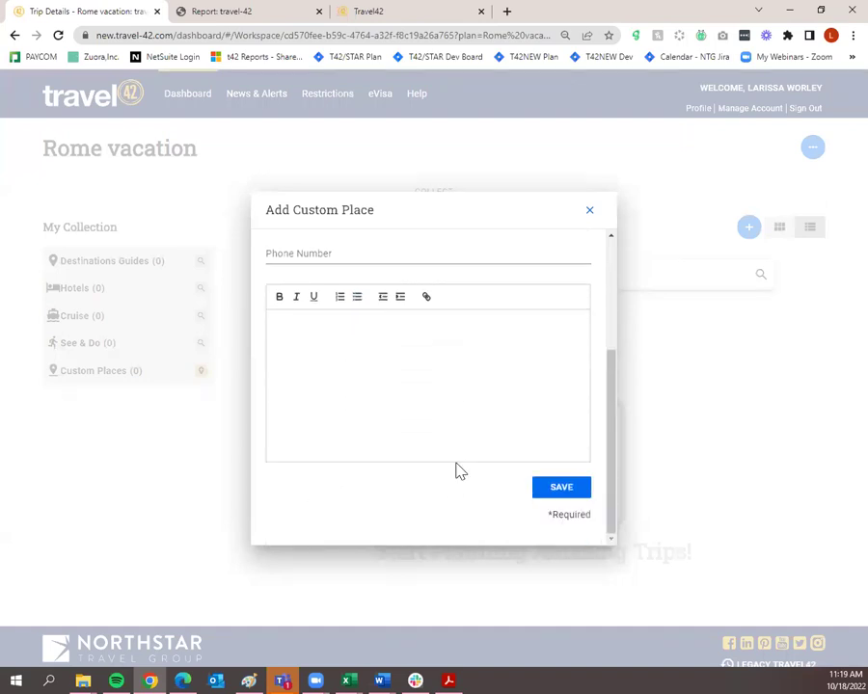
{"action": "left_click", "coordinate": [589, 211]}
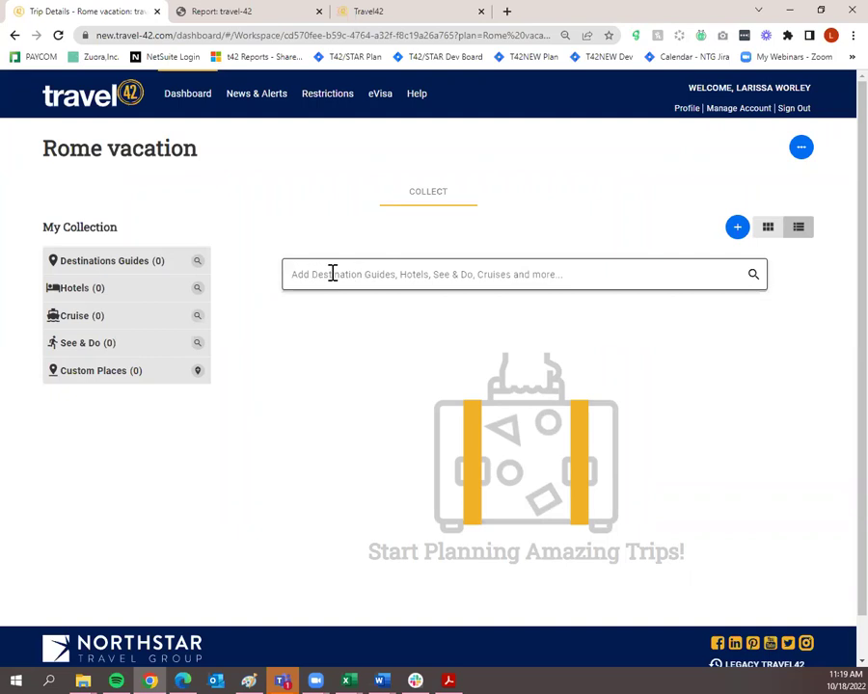
Search the collection for 'Rome' and pick the Rome, Italy destination guide.
{"action": "left_click", "coordinate": [505, 277]}
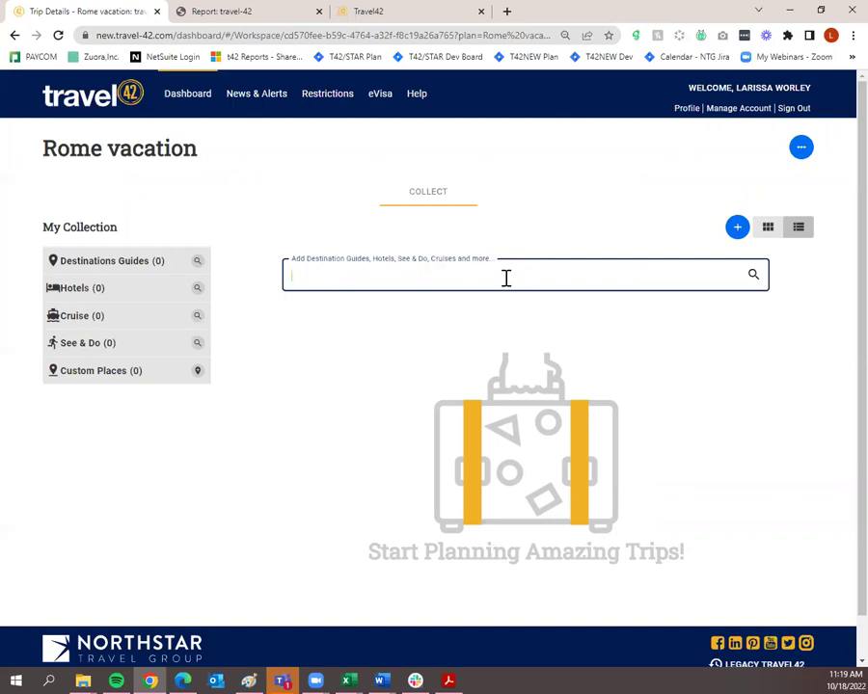
{"action": "type", "text": "Rome"}
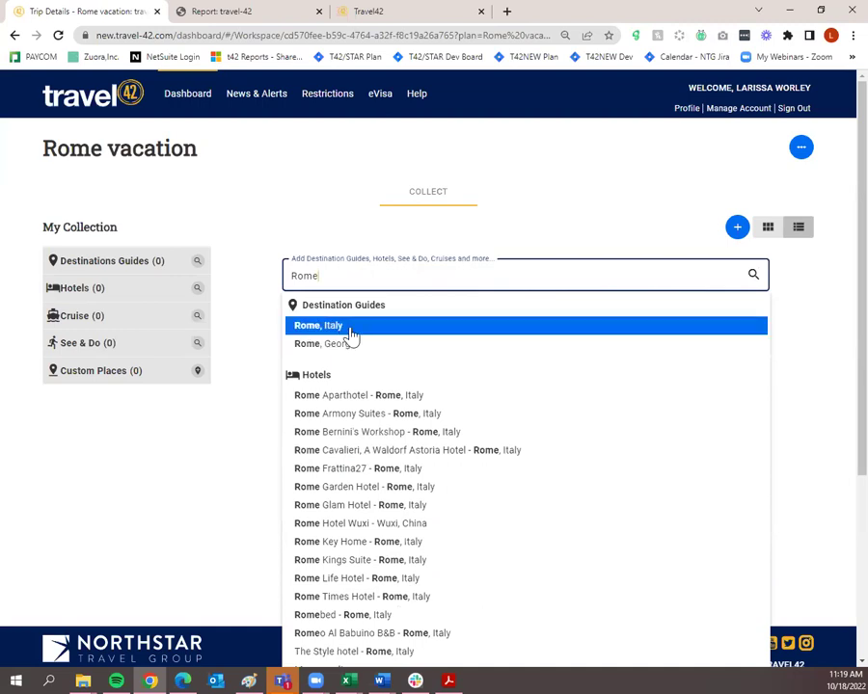
{"action": "left_click", "coordinate": [352, 331]}
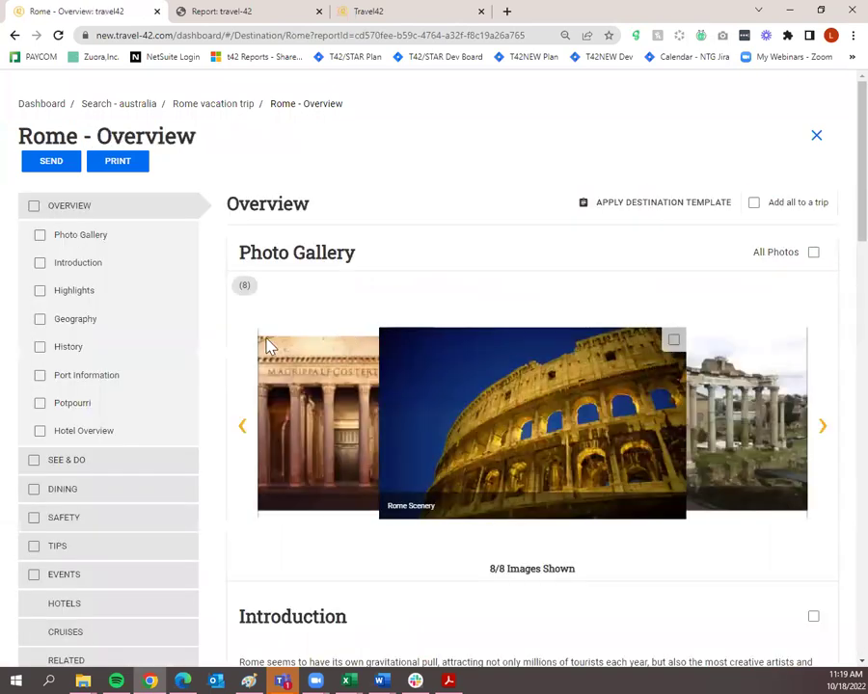
Browse the Rome See & Do guide, then return to the Overview.
{"action": "scroll", "coordinate": [248, 384], "scroll_direction": "down", "scroll_amount": 5}
{"action": "scroll", "coordinate": [280, 434], "scroll_direction": "up", "scroll_amount": 4}
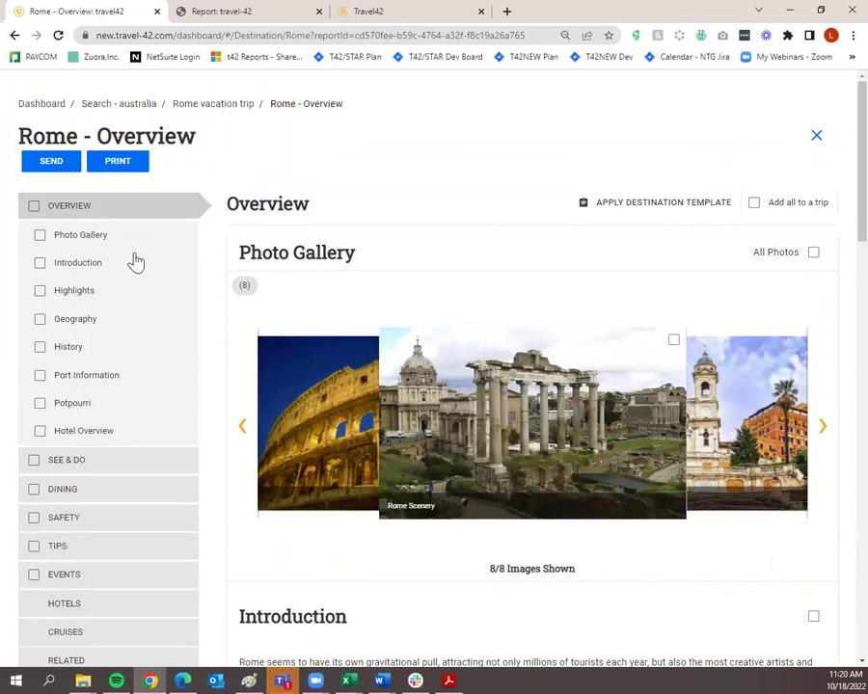
{"action": "scroll", "coordinate": [145, 241], "scroll_direction": "down", "scroll_amount": 1}
{"action": "scroll", "coordinate": [147, 247], "scroll_direction": "down", "scroll_amount": 3}
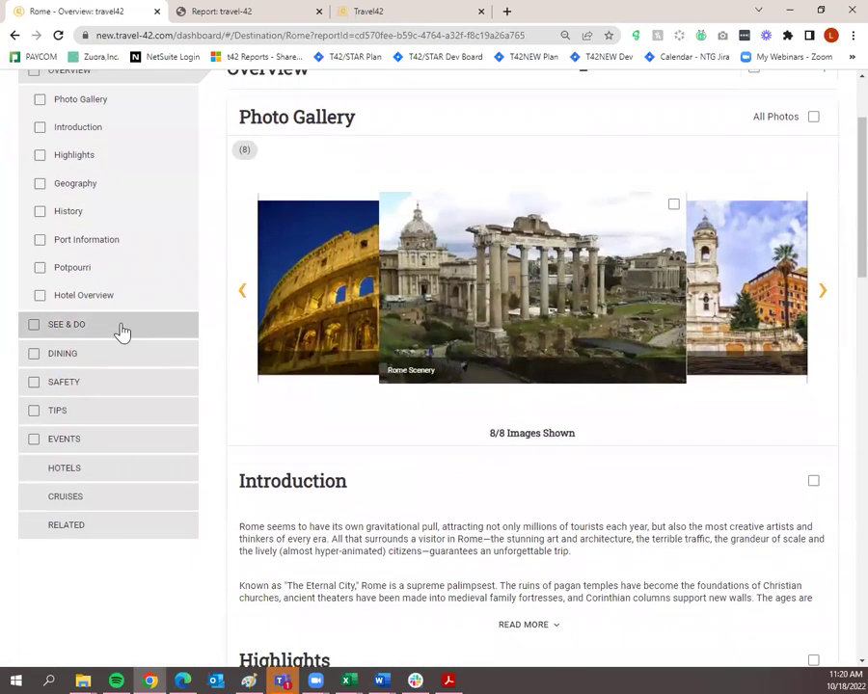
{"action": "left_click", "coordinate": [119, 328]}
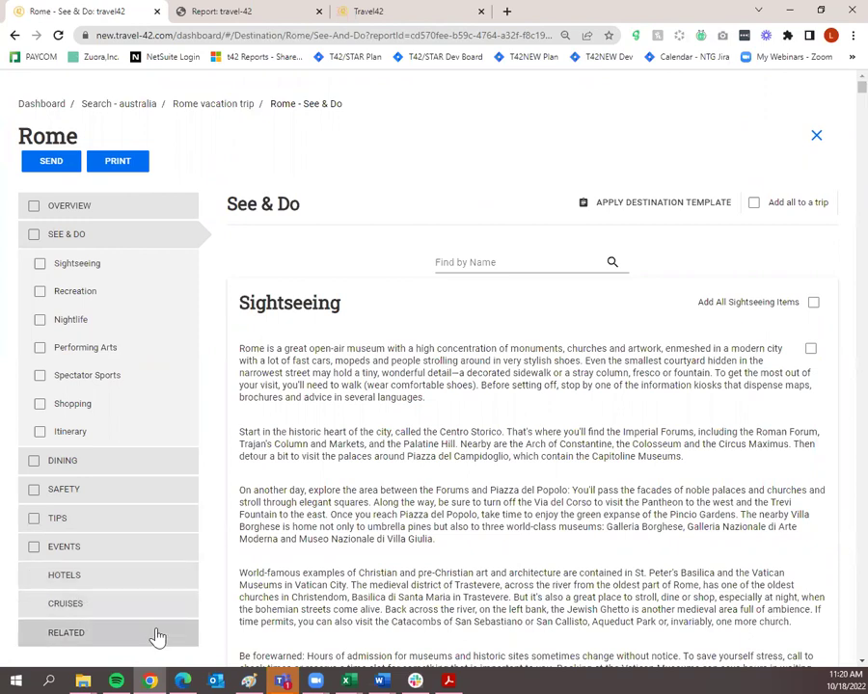
{"action": "left_click", "coordinate": [140, 218]}
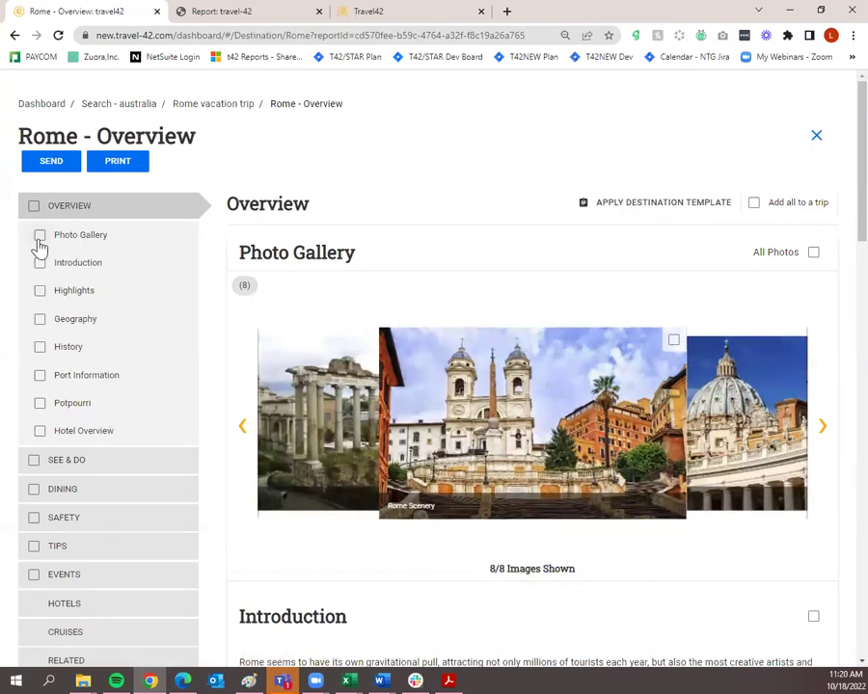
Include Photo Gallery, Introduction, Highlights, History, Potpourri and Hotel Overview, leaving Geography unticked.
{"action": "left_click", "coordinate": [40, 235]}
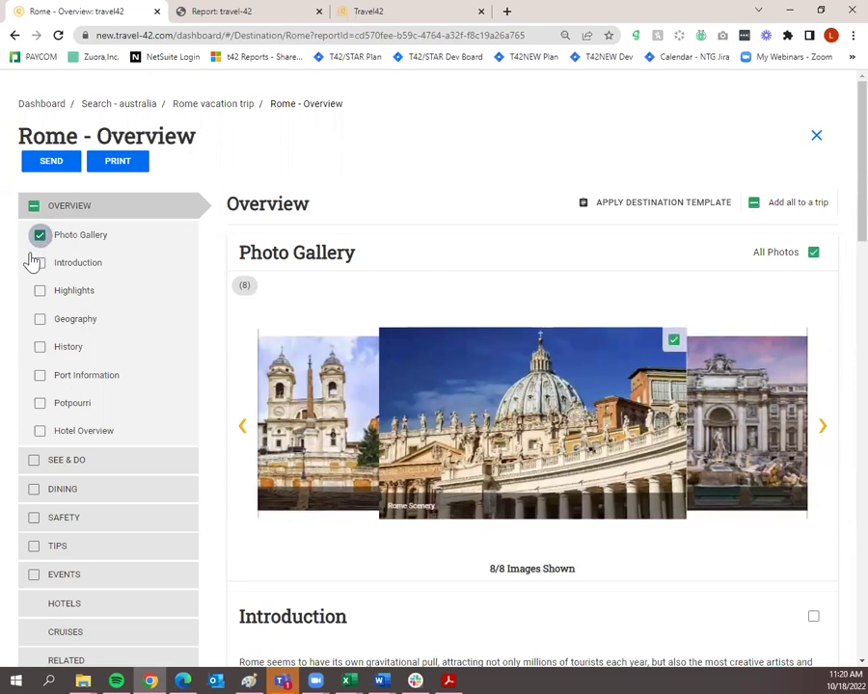
{"action": "left_click", "coordinate": [40, 263]}
{"action": "left_click", "coordinate": [40, 291]}
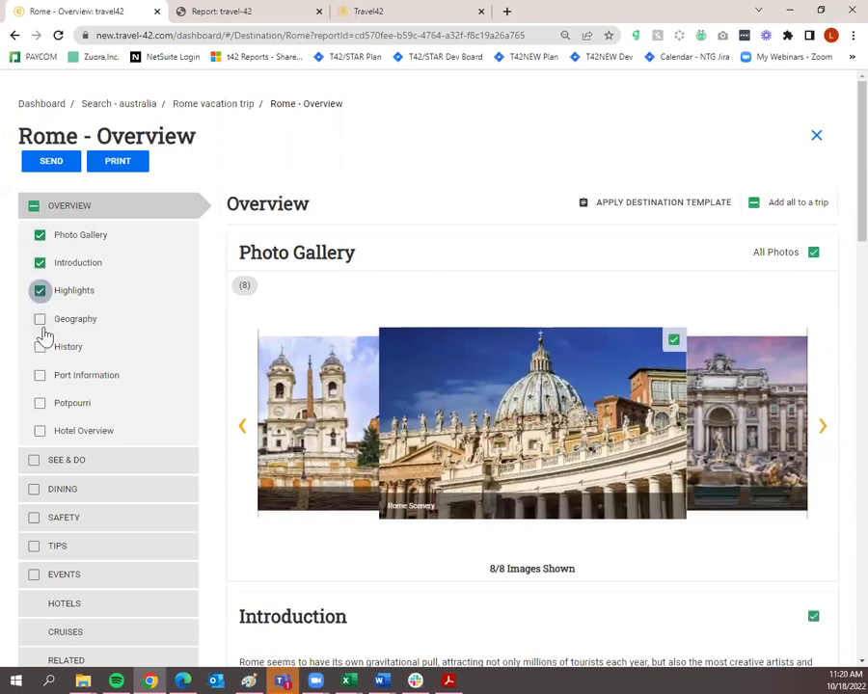
{"action": "left_click", "coordinate": [39, 320]}
{"action": "left_click", "coordinate": [41, 348]}
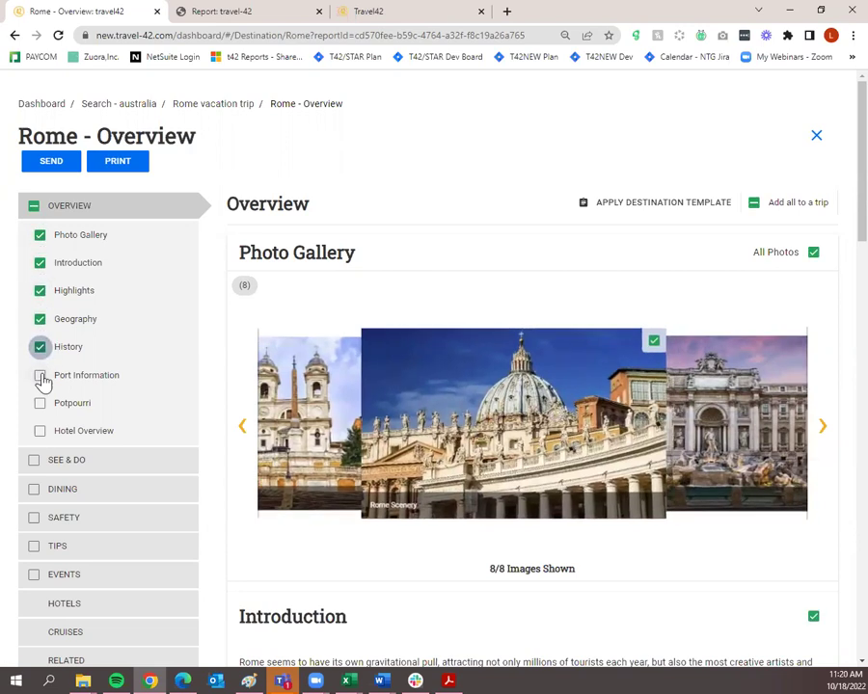
{"action": "left_click", "coordinate": [39, 406]}
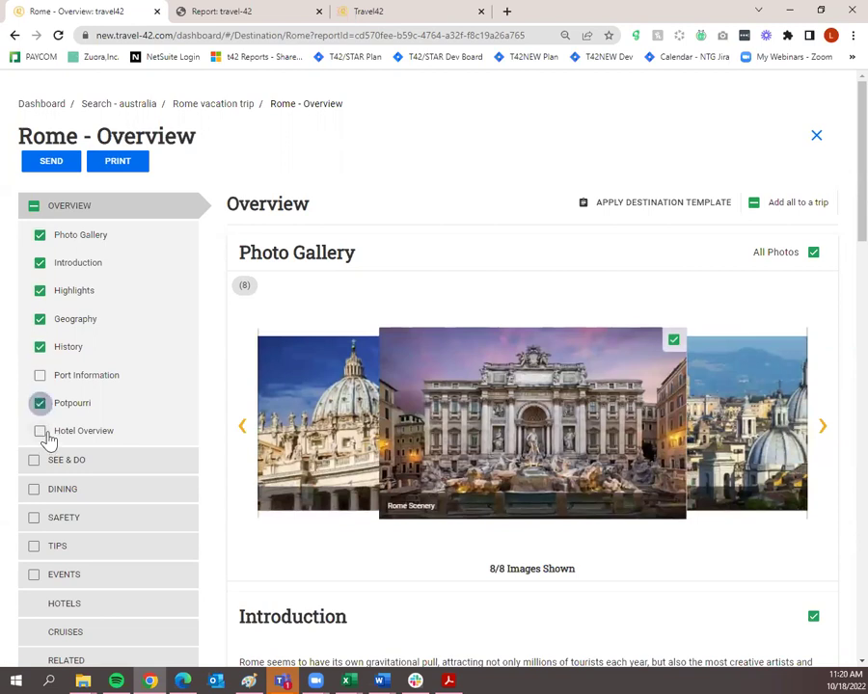
{"action": "left_click", "coordinate": [41, 433]}
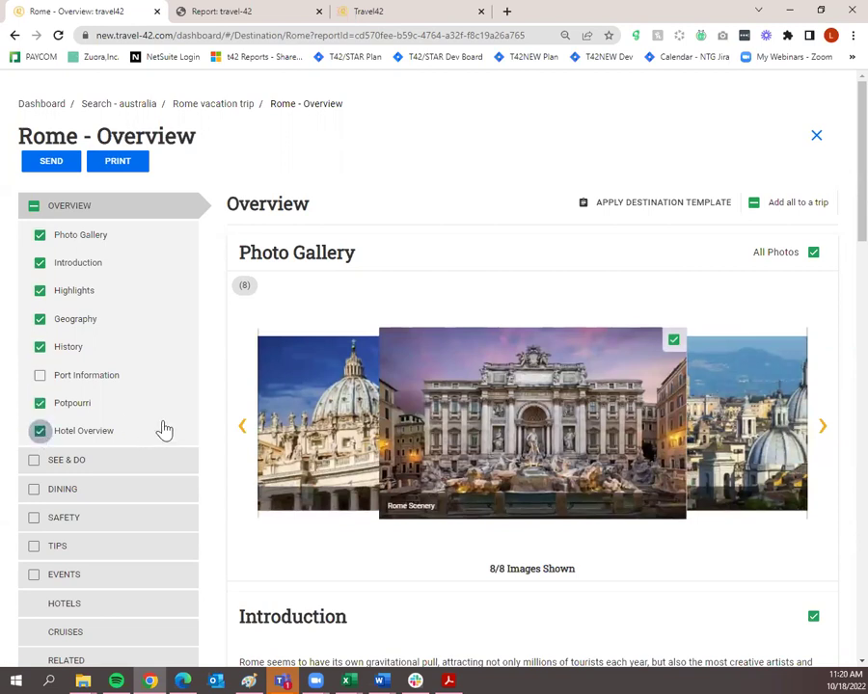
{"action": "left_click", "coordinate": [40, 328]}
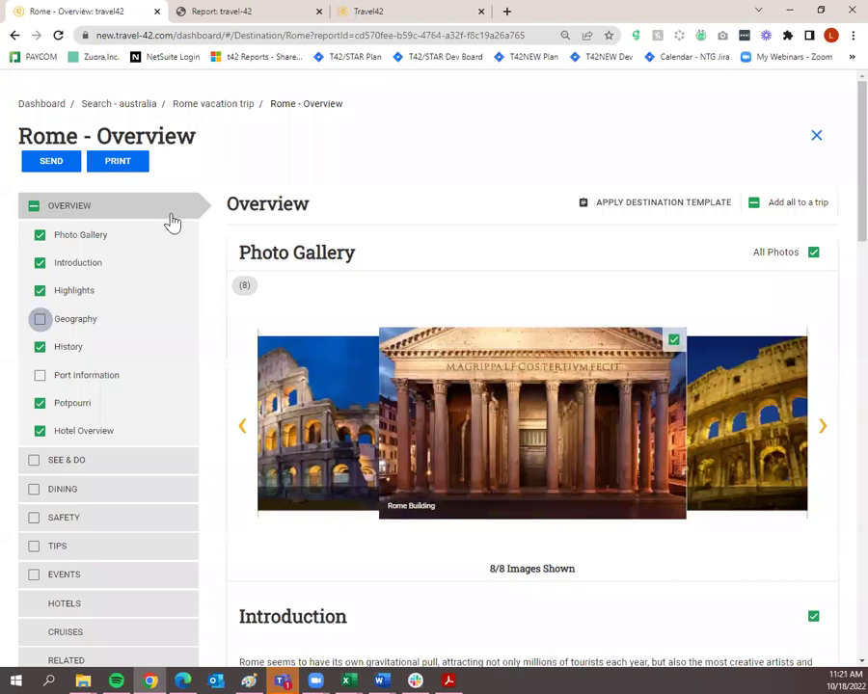
{"action": "left_click", "coordinate": [622, 210]}
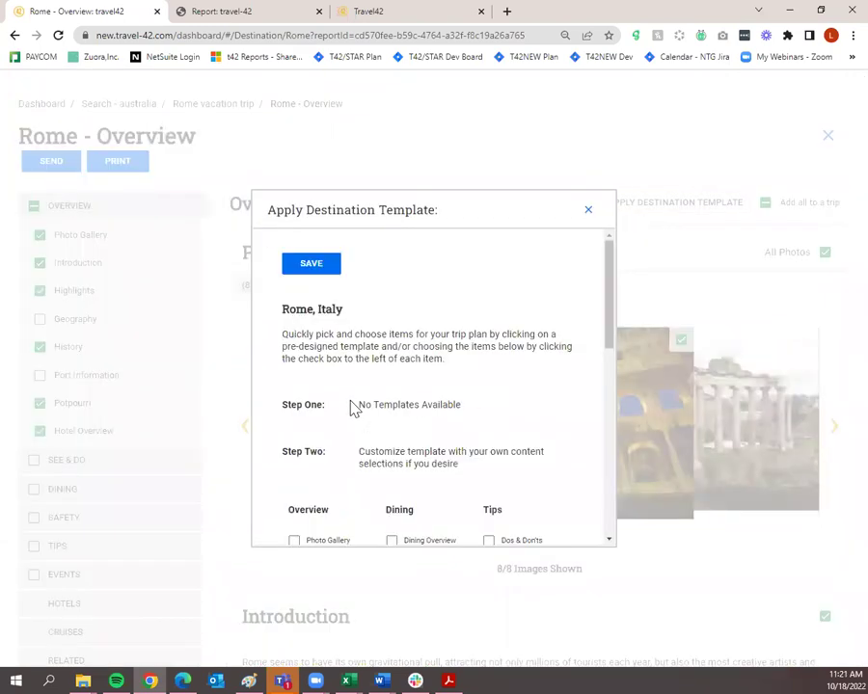
{"action": "scroll", "coordinate": [395, 367], "scroll_direction": "down", "scroll_amount": 2}
{"action": "scroll", "coordinate": [401, 355], "scroll_direction": "up", "scroll_amount": 2}
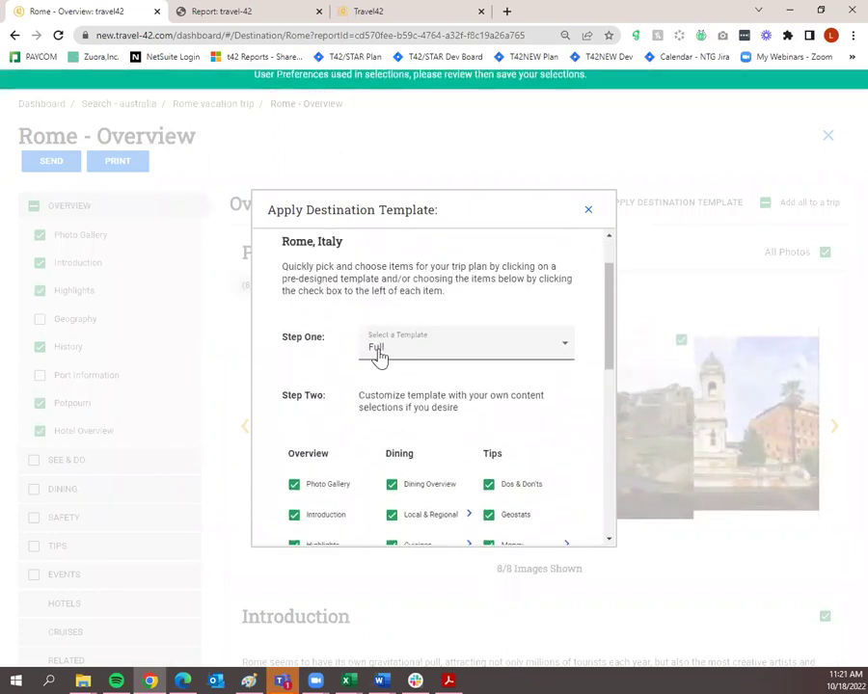
{"action": "scroll", "coordinate": [438, 412], "scroll_direction": "down", "scroll_amount": 3}
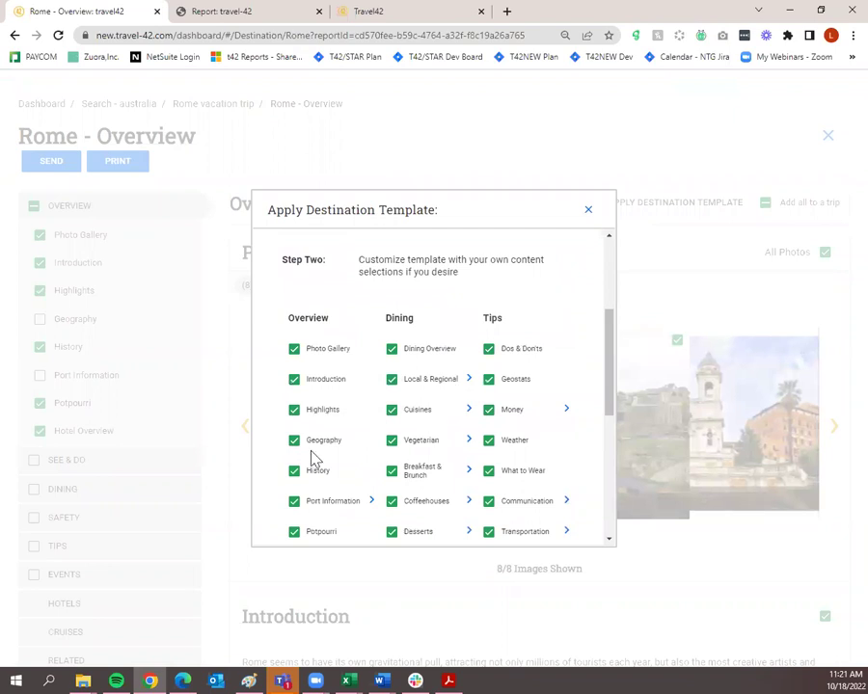
{"action": "scroll", "coordinate": [306, 460], "scroll_direction": "up", "scroll_amount": 4}
{"action": "left_click", "coordinate": [394, 427]}
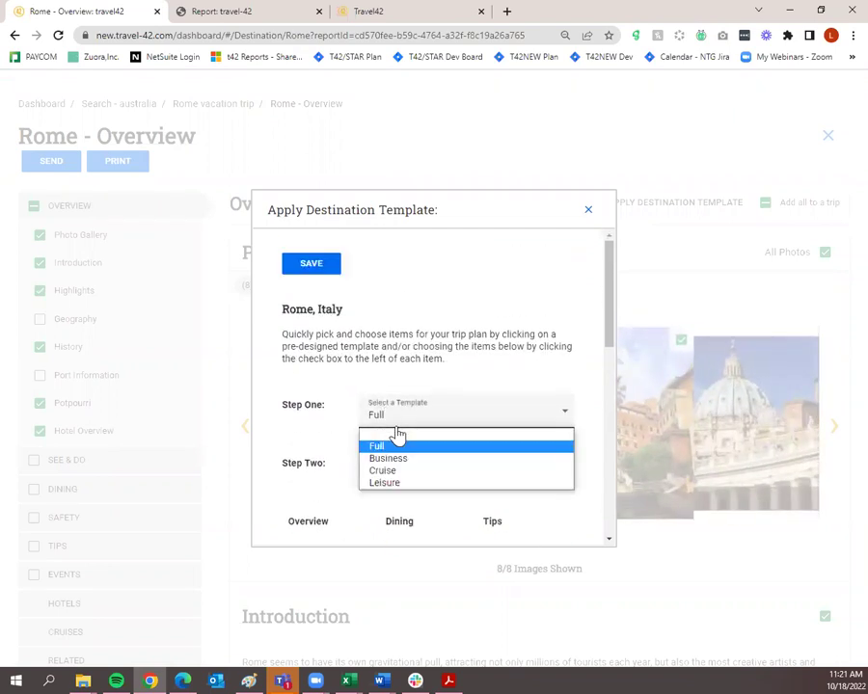
{"action": "left_click", "coordinate": [427, 396]}
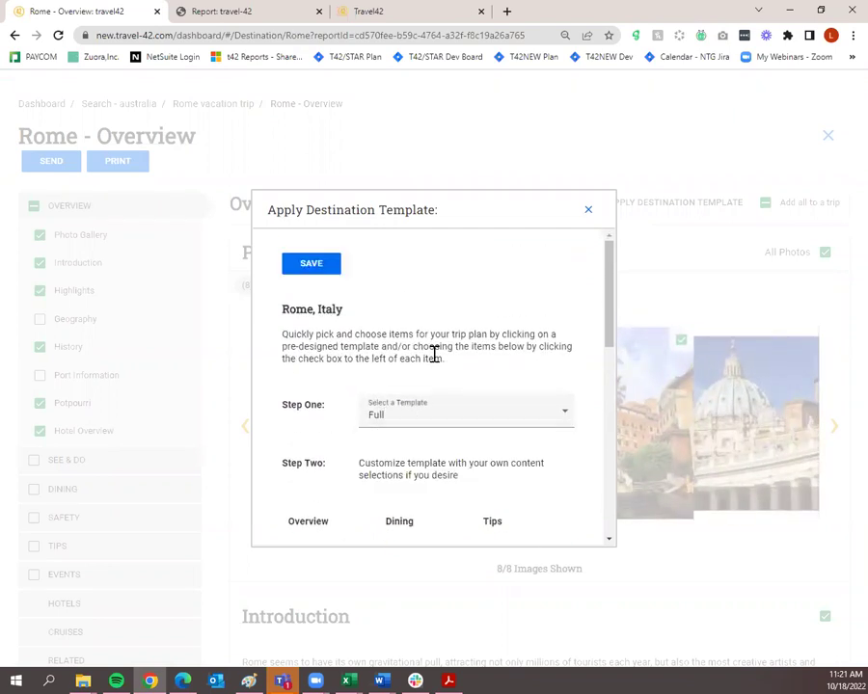
{"action": "scroll", "coordinate": [434, 355], "scroll_direction": "down", "scroll_amount": 6}
{"action": "left_click", "coordinate": [294, 367]}
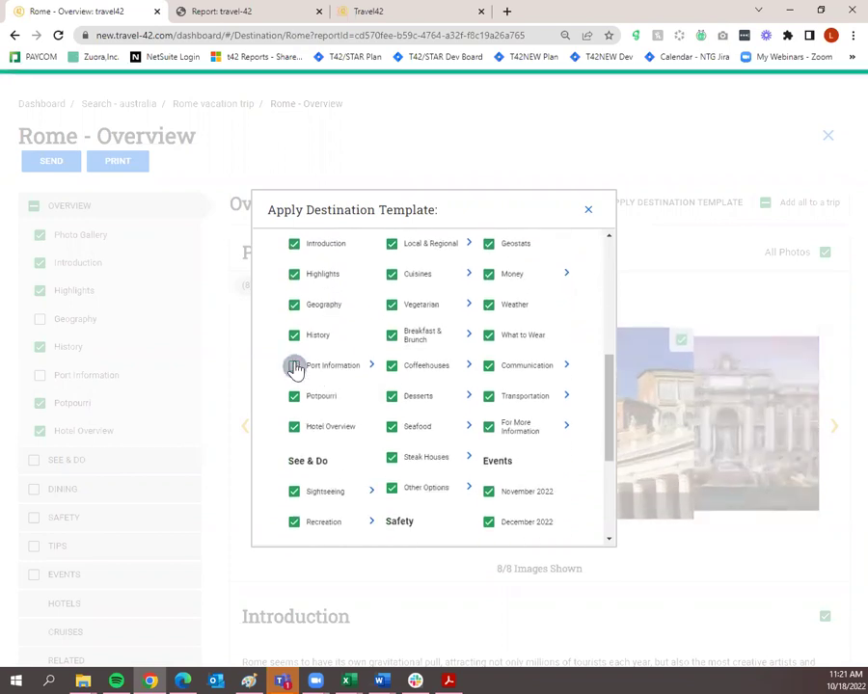
{"action": "left_click", "coordinate": [294, 335]}
{"action": "left_click", "coordinate": [294, 304]}
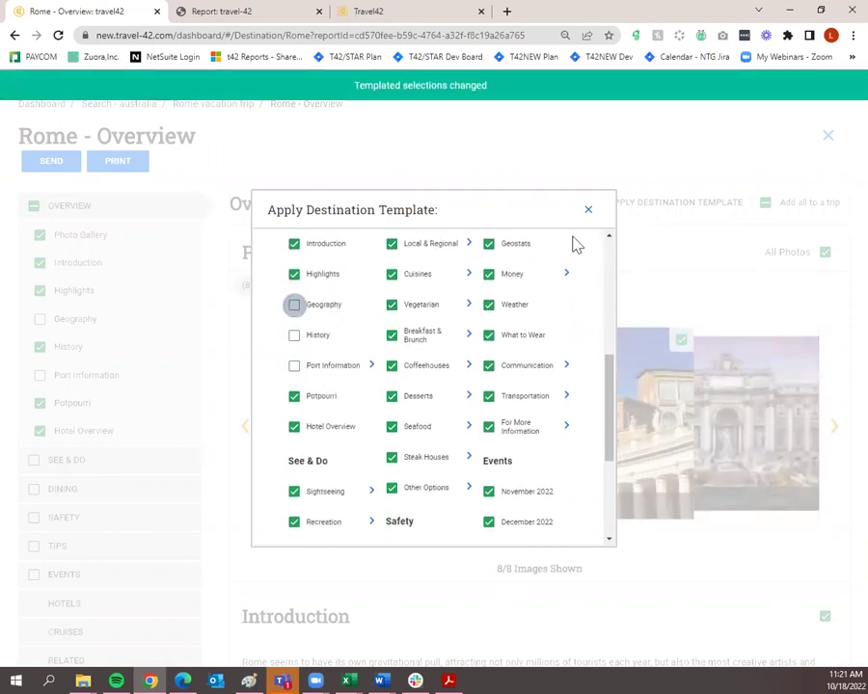
{"action": "left_click", "coordinate": [586, 212]}
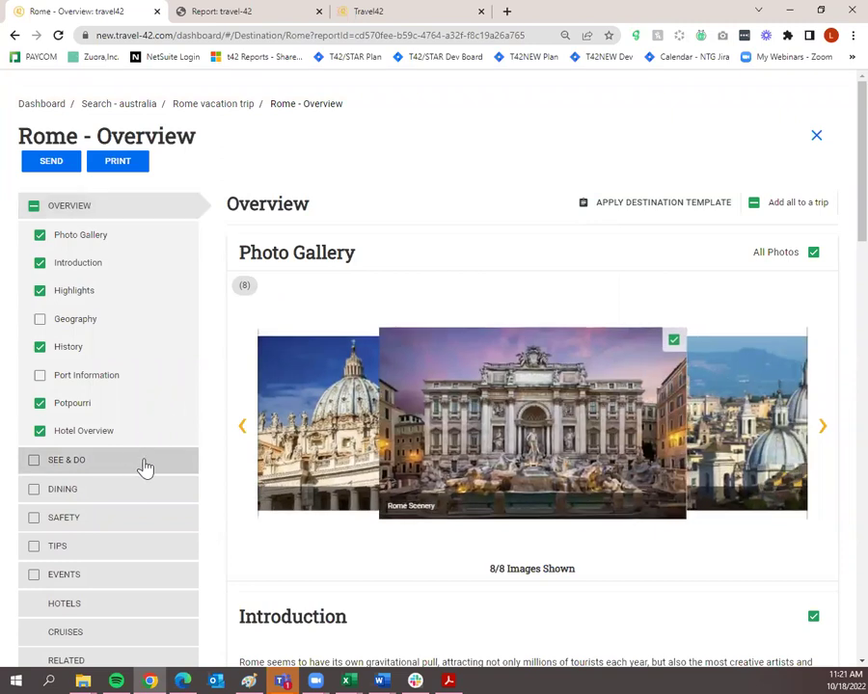
On the Rome See & Do page, add the Sightseeing items and the Golf overview.
{"action": "left_click", "coordinate": [147, 467]}
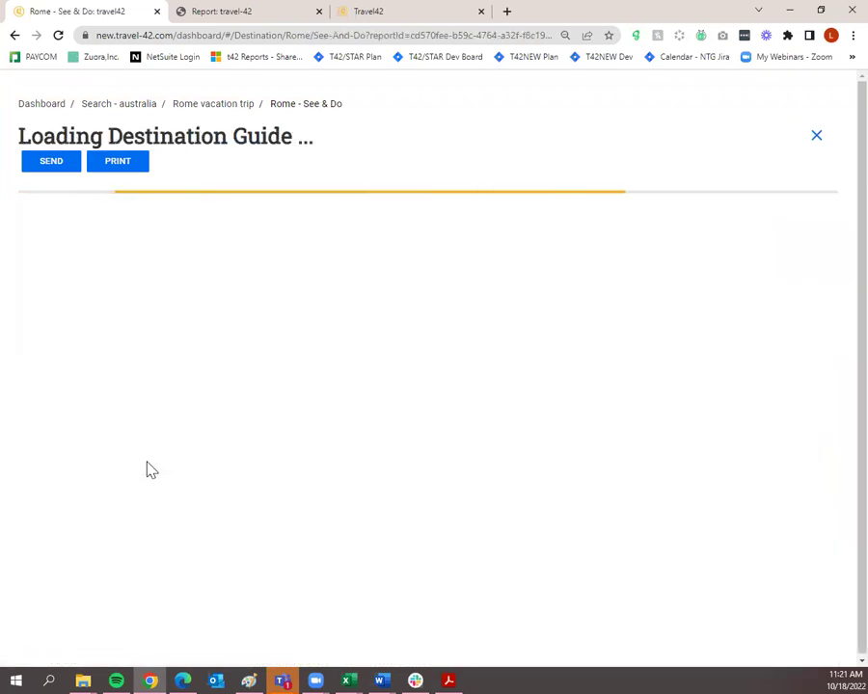
{"action": "triple_click", "coordinate": [813, 303]}
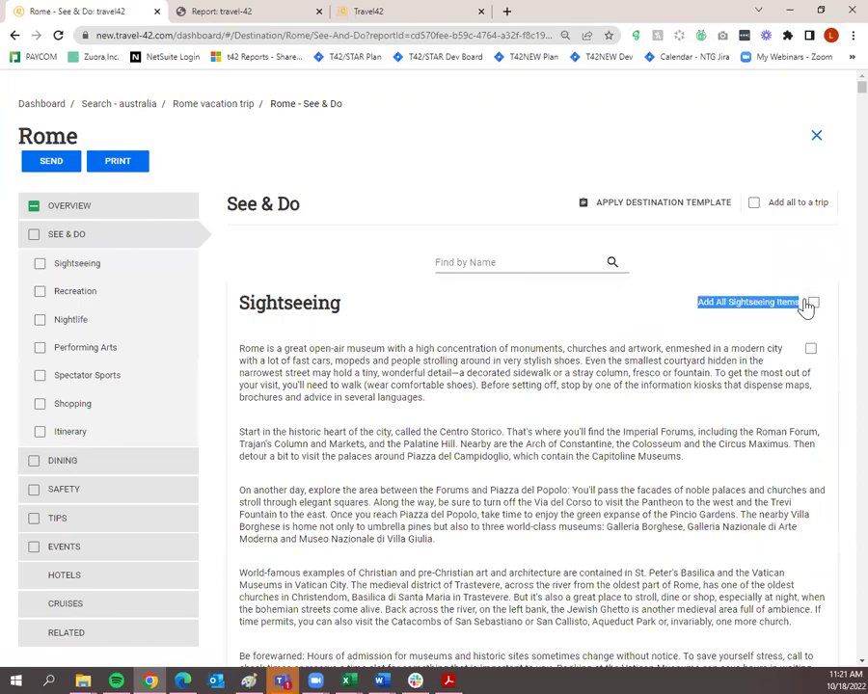
{"action": "scroll", "coordinate": [806, 270], "scroll_direction": "down", "scroll_amount": 2}
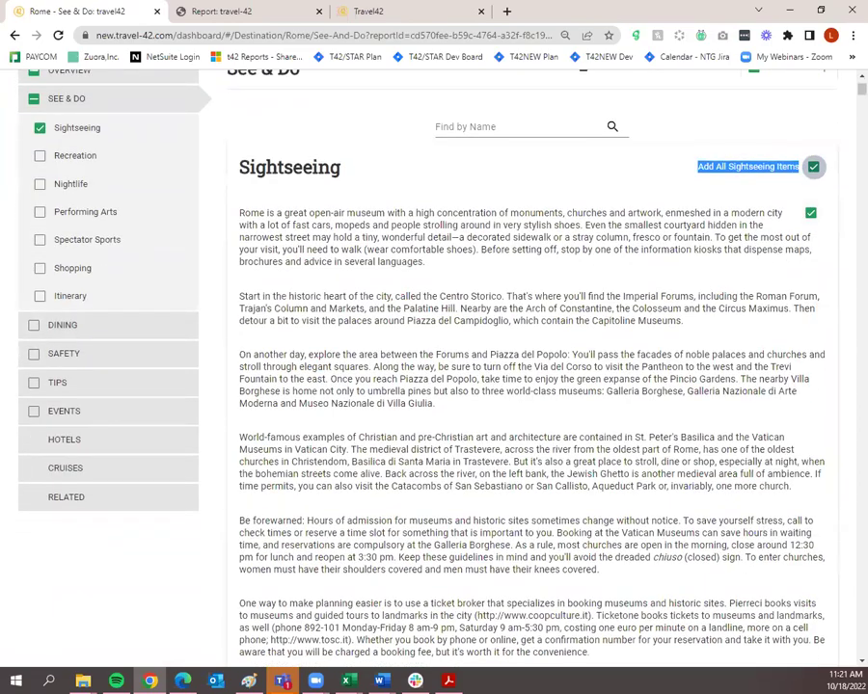
{"action": "scroll", "coordinate": [796, 461], "scroll_direction": "down", "scroll_amount": 10}
{"action": "scroll", "coordinate": [799, 477], "scroll_direction": "down", "scroll_amount": 20}
{"action": "scroll", "coordinate": [799, 482], "scroll_direction": "down", "scroll_amount": 20}
{"action": "scroll", "coordinate": [801, 484], "scroll_direction": "down", "scroll_amount": 20}
{"action": "scroll", "coordinate": [792, 484], "scroll_direction": "down", "scroll_amount": 20}
{"action": "scroll", "coordinate": [789, 482], "scroll_direction": "down", "scroll_amount": 5}
{"action": "scroll", "coordinate": [787, 478], "scroll_direction": "up", "scroll_amount": 5}
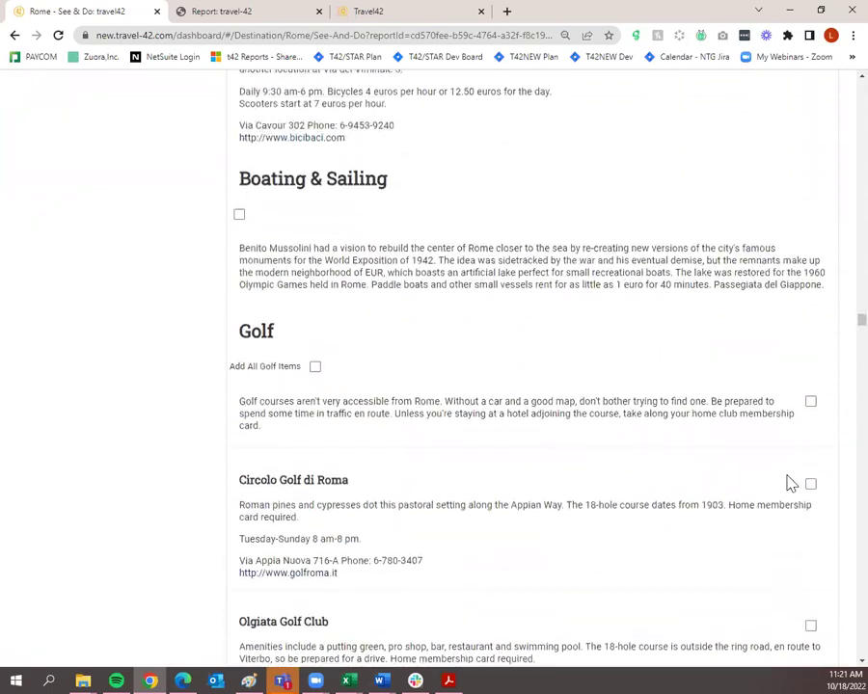
{"action": "left_click", "coordinate": [811, 403]}
Add all spas and health clubs except Dabliu Barberini.
{"action": "scroll", "coordinate": [499, 266], "scroll_direction": "down", "scroll_amount": 7}
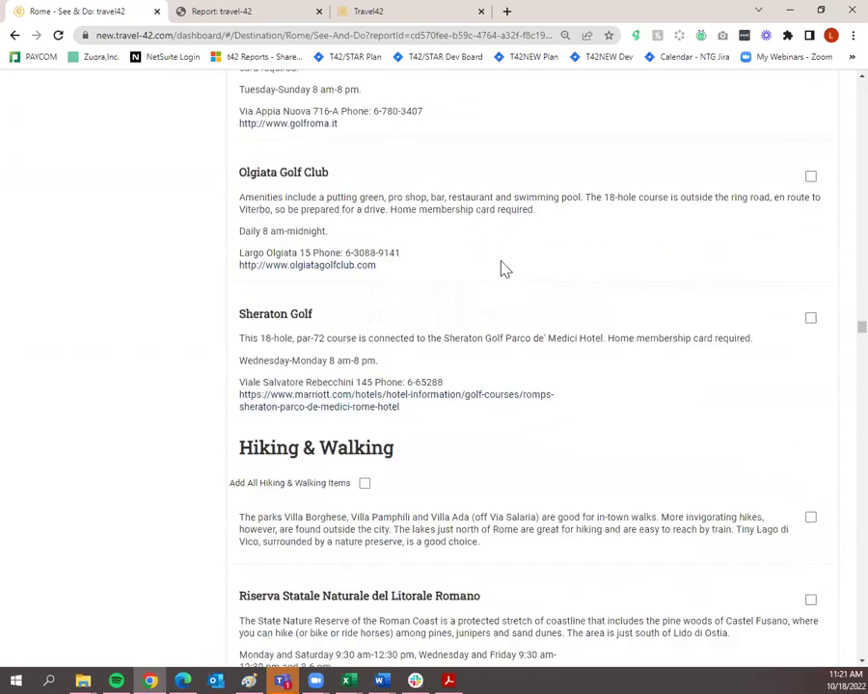
{"action": "scroll", "coordinate": [508, 296], "scroll_direction": "down", "scroll_amount": 9}
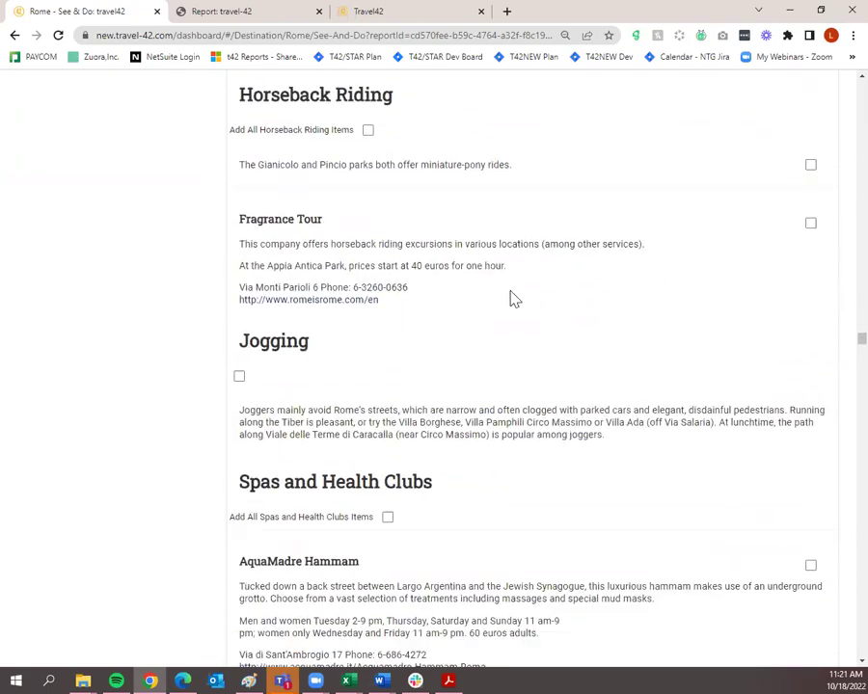
{"action": "scroll", "coordinate": [567, 330], "scroll_direction": "up", "scroll_amount": 4}
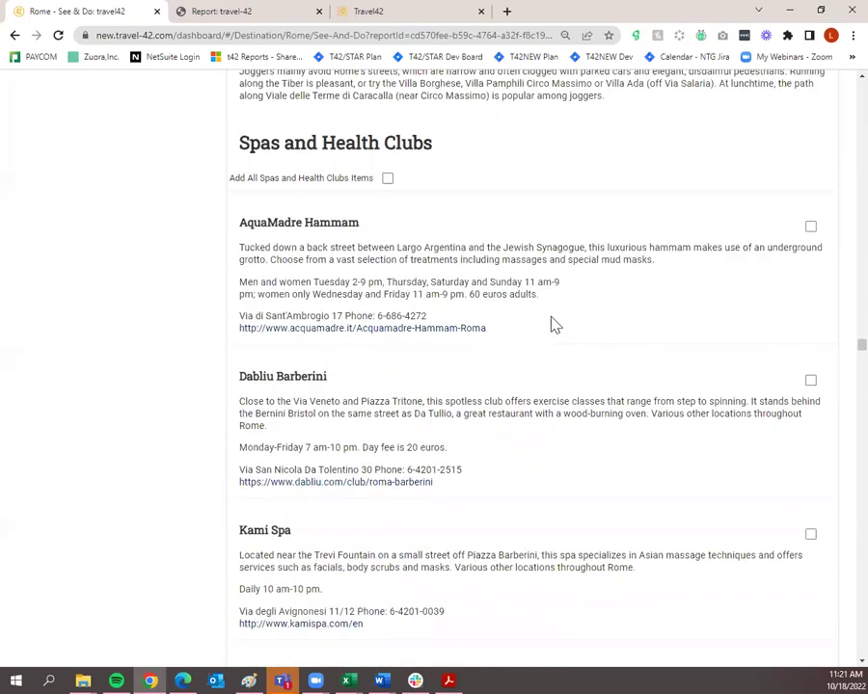
{"action": "left_click", "coordinate": [388, 178]}
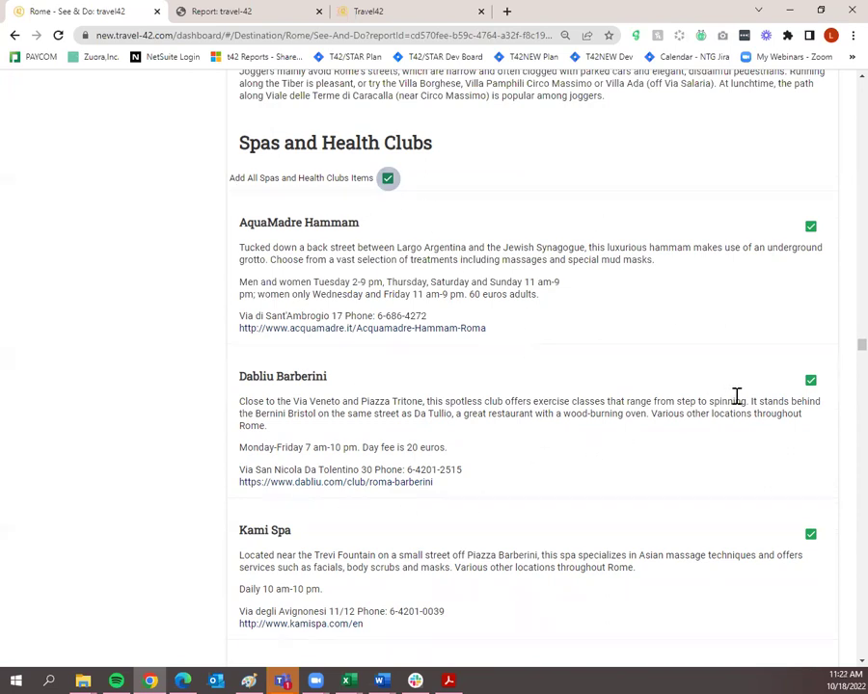
{"action": "left_click", "coordinate": [811, 382]}
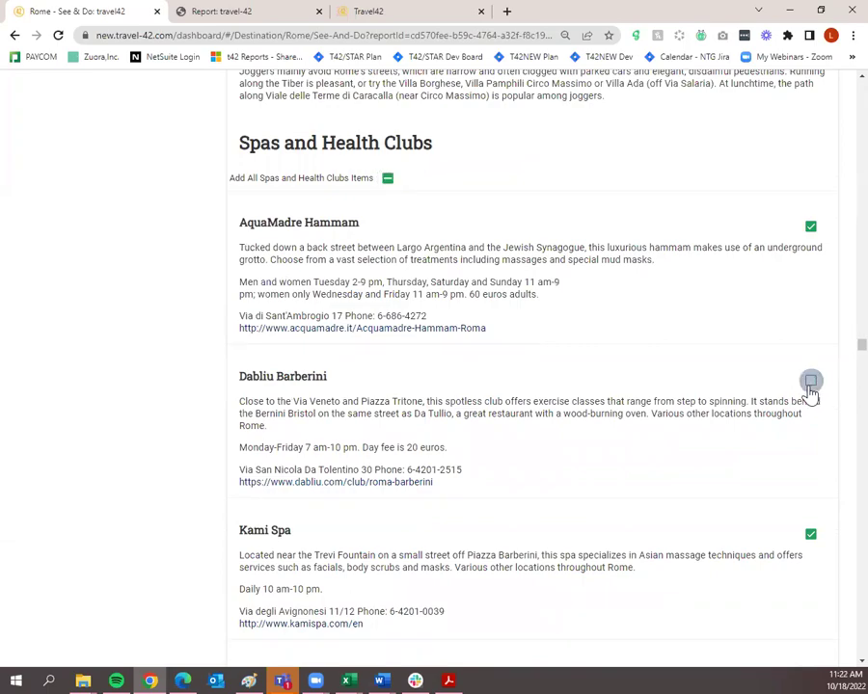
Add the swimming listings, all venues and all horse racing items.
{"action": "scroll", "coordinate": [559, 455], "scroll_direction": "down", "scroll_amount": 10}
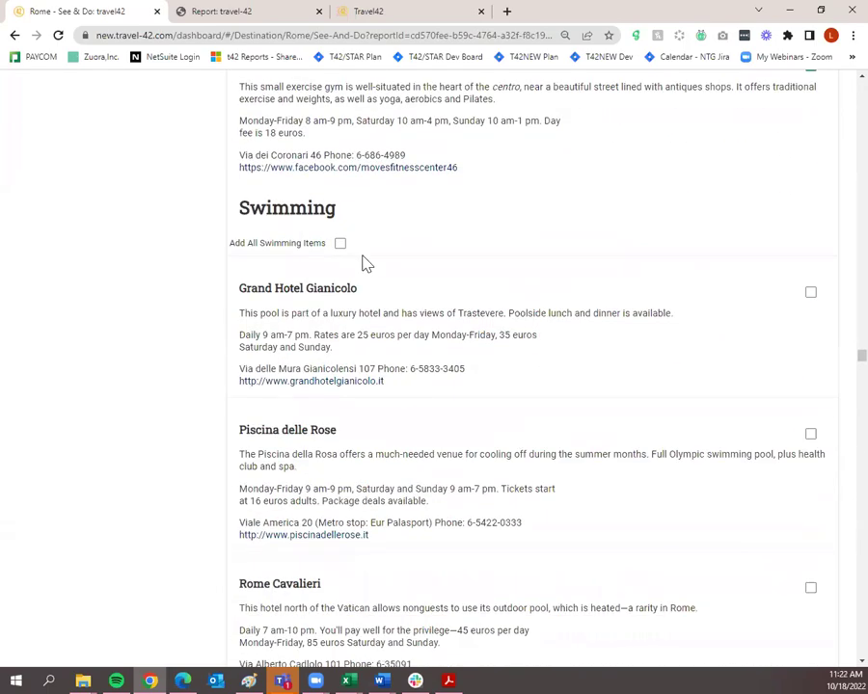
{"action": "left_click", "coordinate": [343, 246]}
{"action": "scroll", "coordinate": [465, 303], "scroll_direction": "down", "scroll_amount": 15}
{"action": "scroll", "coordinate": [511, 354], "scroll_direction": "down", "scroll_amount": 20}
{"action": "scroll", "coordinate": [529, 361], "scroll_direction": "down", "scroll_amount": 20}
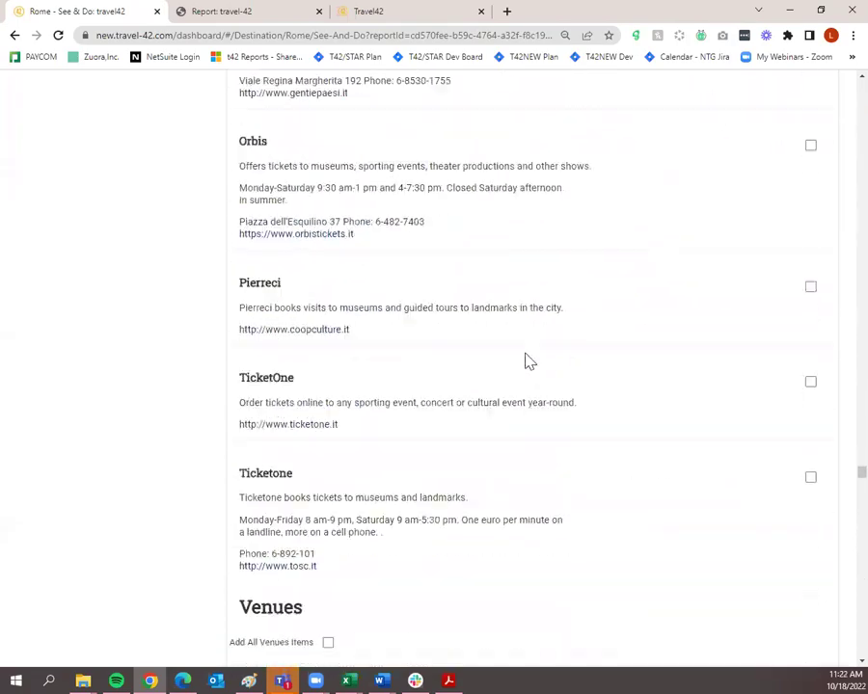
{"action": "scroll", "coordinate": [526, 359], "scroll_direction": "down", "scroll_amount": 5}
{"action": "left_click", "coordinate": [328, 164]}
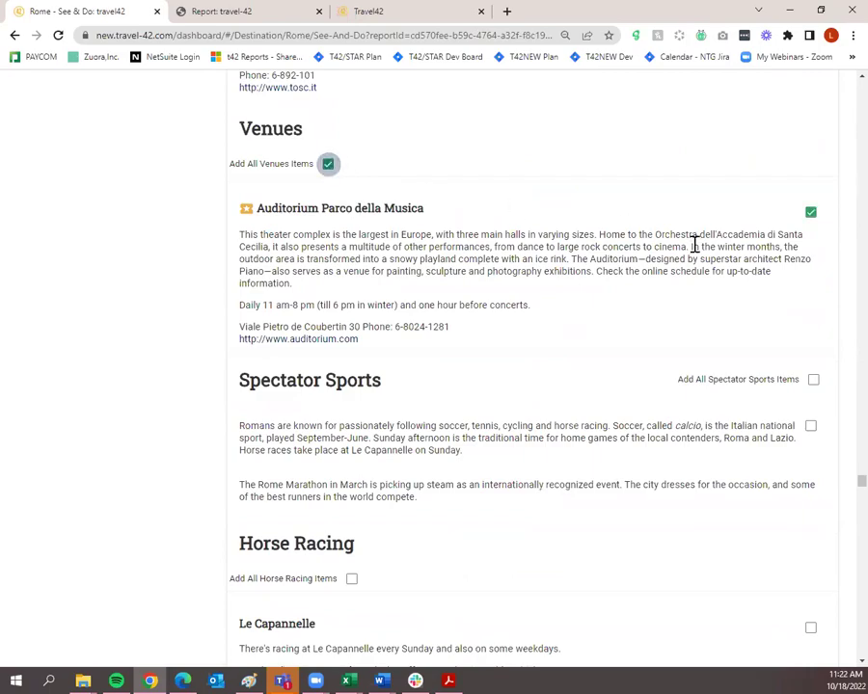
{"action": "scroll", "coordinate": [587, 392], "scroll_direction": "down", "scroll_amount": 4}
{"action": "left_click", "coordinate": [352, 235]}
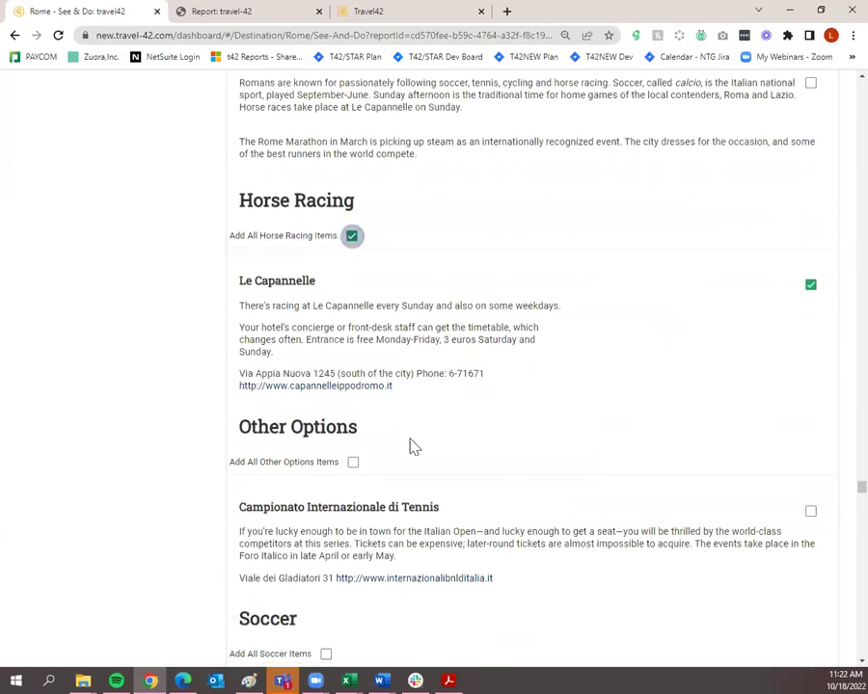
Review the rest of See & Do and move on to the Rome Dining guide.
{"action": "scroll", "coordinate": [411, 448], "scroll_direction": "down", "scroll_amount": 20}
{"action": "scroll", "coordinate": [513, 474], "scroll_direction": "down", "scroll_amount": 10}
{"action": "scroll", "coordinate": [509, 463], "scroll_direction": "up", "scroll_amount": 6}
{"action": "scroll", "coordinate": [516, 468], "scroll_direction": "down", "scroll_amount": 6}
{"action": "scroll", "coordinate": [540, 471], "scroll_direction": "down", "scroll_amount": 20}
{"action": "scroll", "coordinate": [553, 466], "scroll_direction": "down", "scroll_amount": 20}
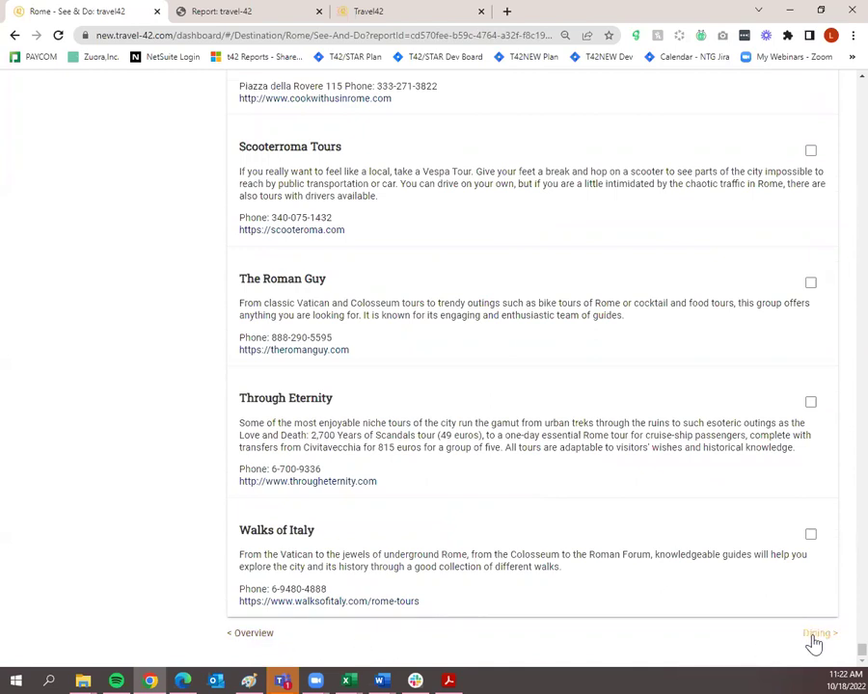
{"action": "scroll", "coordinate": [810, 643], "scroll_direction": "up", "scroll_amount": 5}
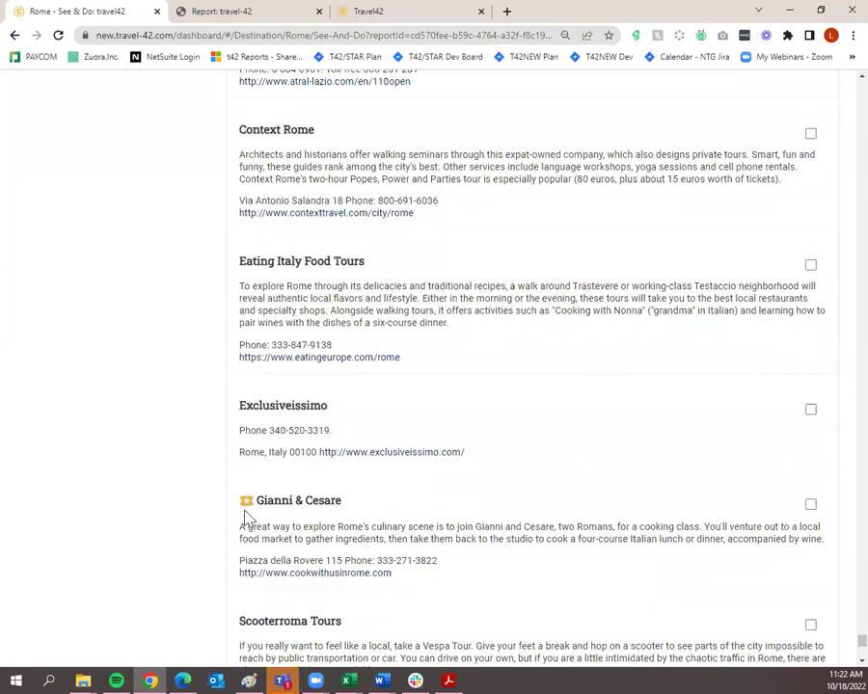
{"action": "scroll", "coordinate": [500, 450], "scroll_direction": "down", "scroll_amount": 7}
{"action": "scroll", "coordinate": [733, 361], "scroll_direction": "up", "scroll_amount": 6}
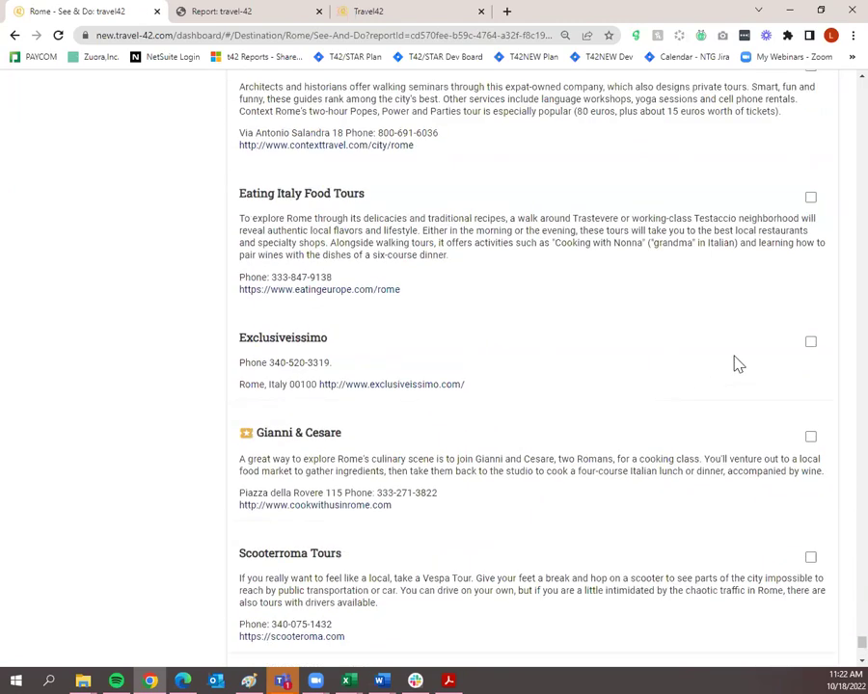
{"action": "scroll", "coordinate": [761, 477], "scroll_direction": "down", "scroll_amount": 5}
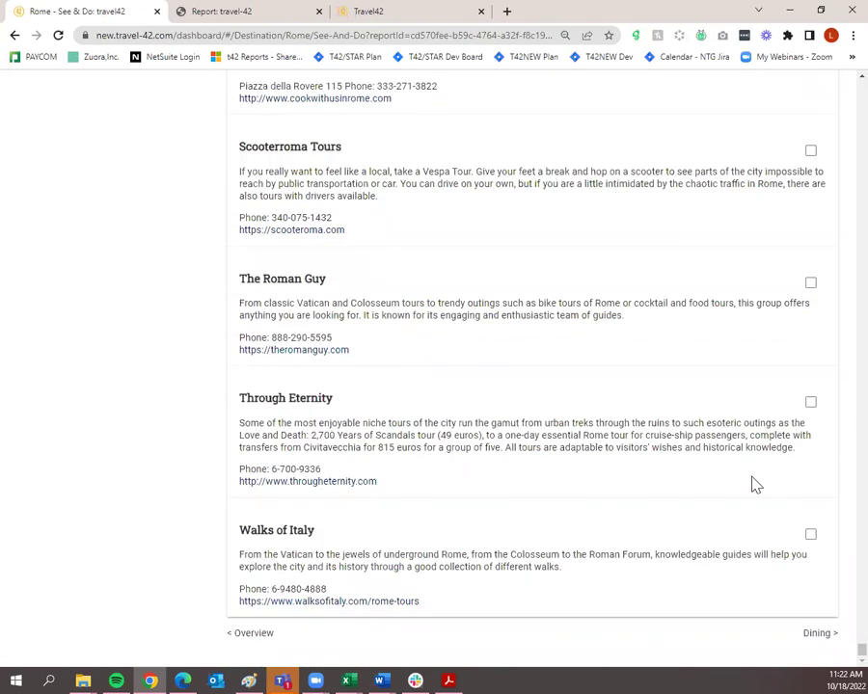
{"action": "left_click", "coordinate": [810, 634]}
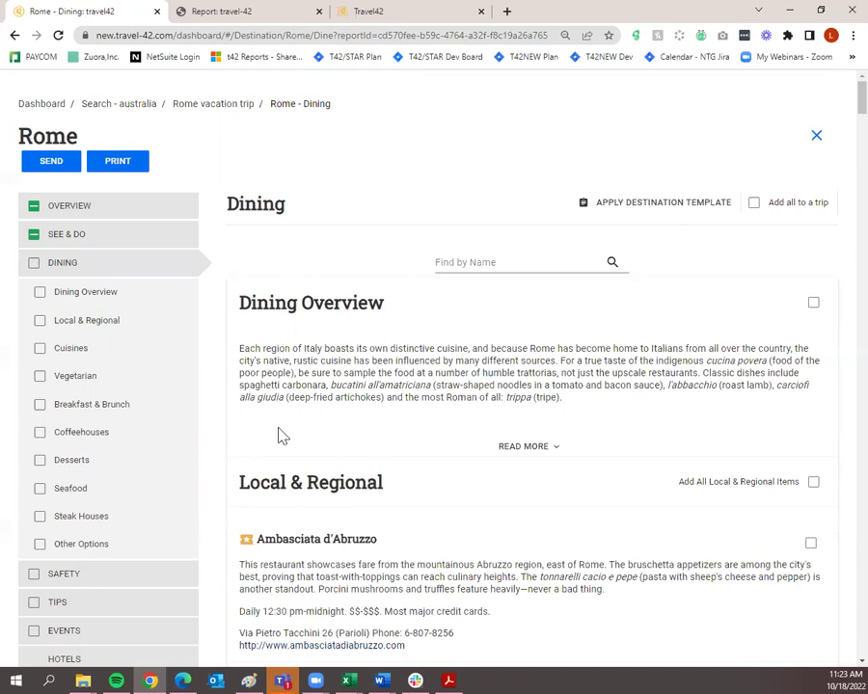
Tick every Dining category, then untick Other Options, Steak Houses and Seafood.
{"action": "left_click", "coordinate": [34, 264]}
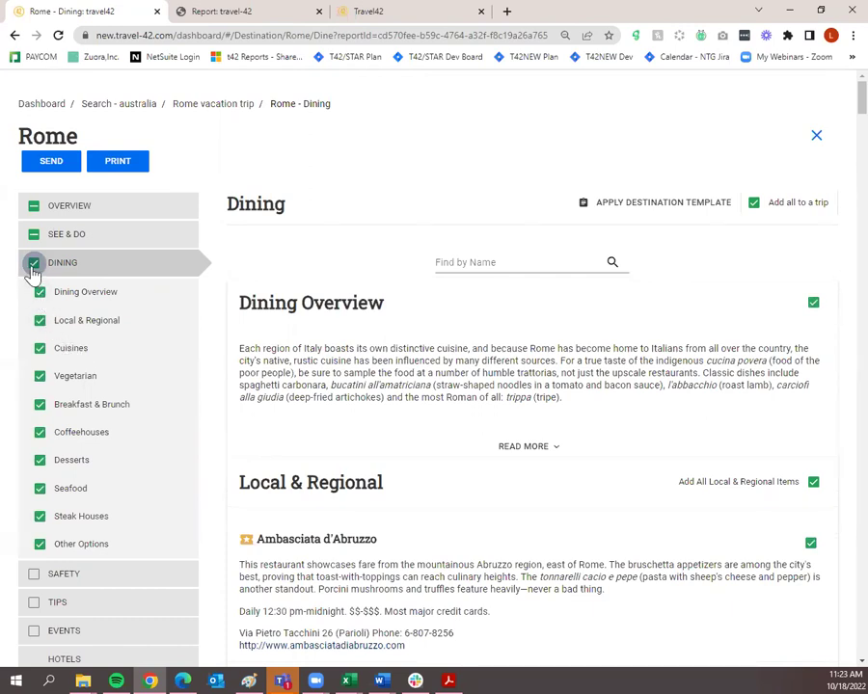
{"action": "left_click", "coordinate": [41, 546]}
{"action": "left_click", "coordinate": [40, 517]}
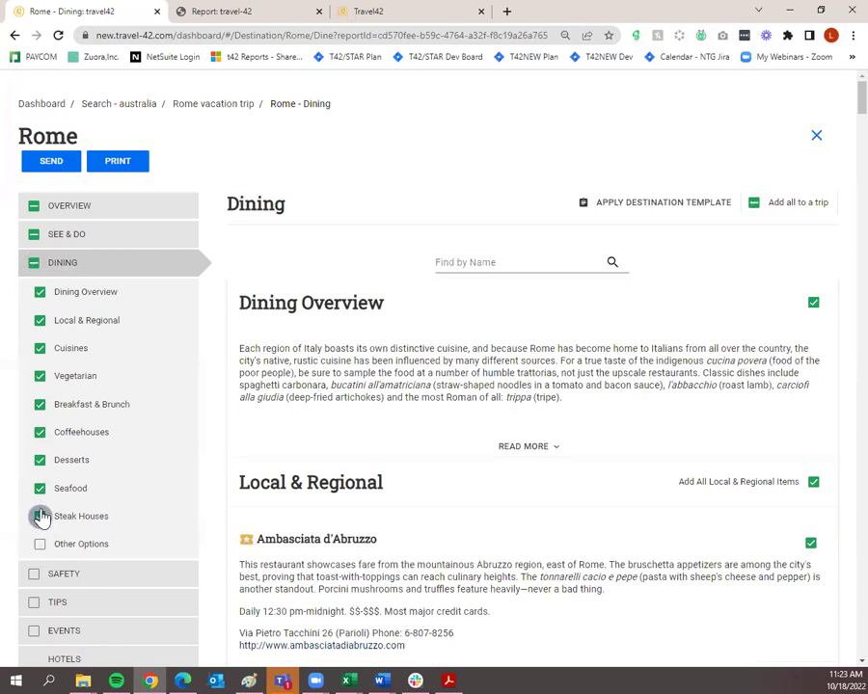
{"action": "left_click", "coordinate": [40, 490]}
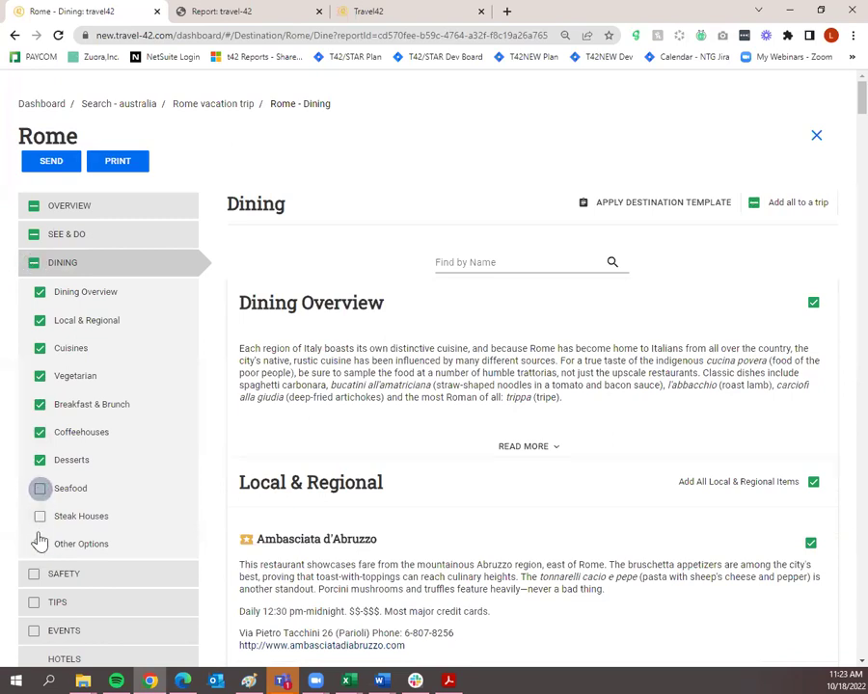
{"action": "scroll", "coordinate": [172, 517], "scroll_direction": "down", "scroll_amount": 2}
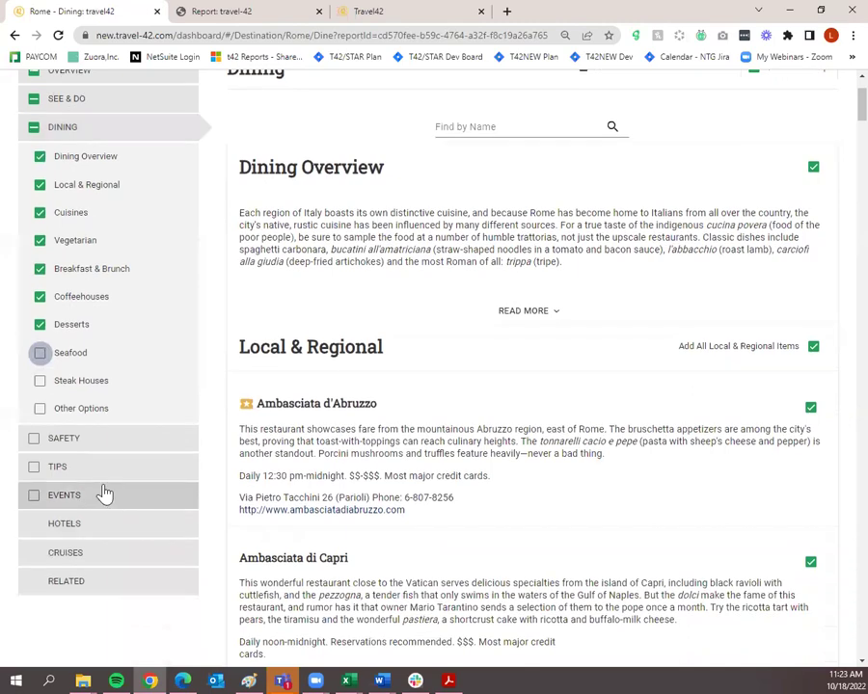
Open the Rome Safety guide and include all its sections.
{"action": "left_click", "coordinate": [129, 452]}
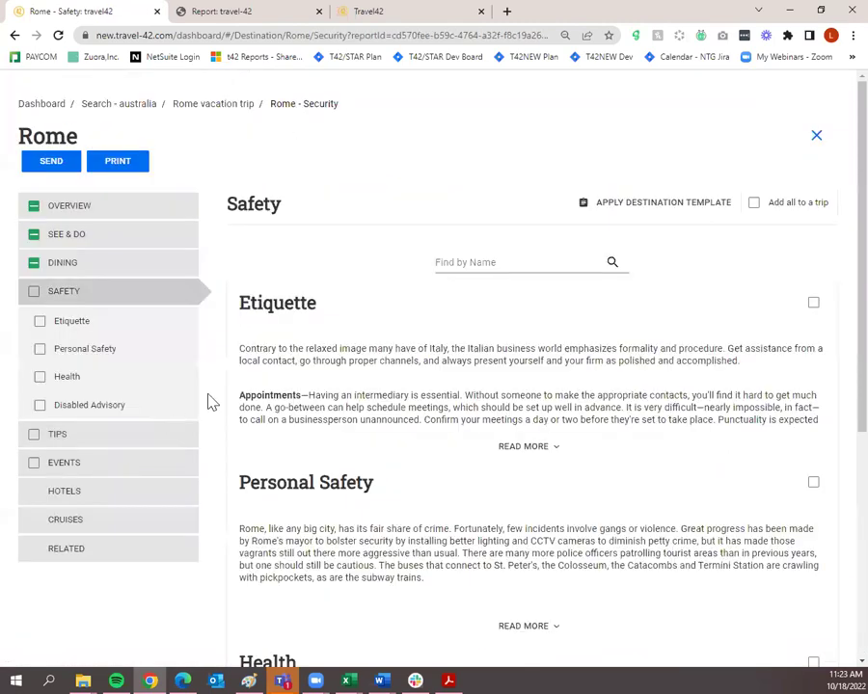
{"action": "scroll", "coordinate": [521, 400], "scroll_direction": "down", "scroll_amount": 1}
{"action": "scroll", "coordinate": [540, 410], "scroll_direction": "down", "scroll_amount": 2}
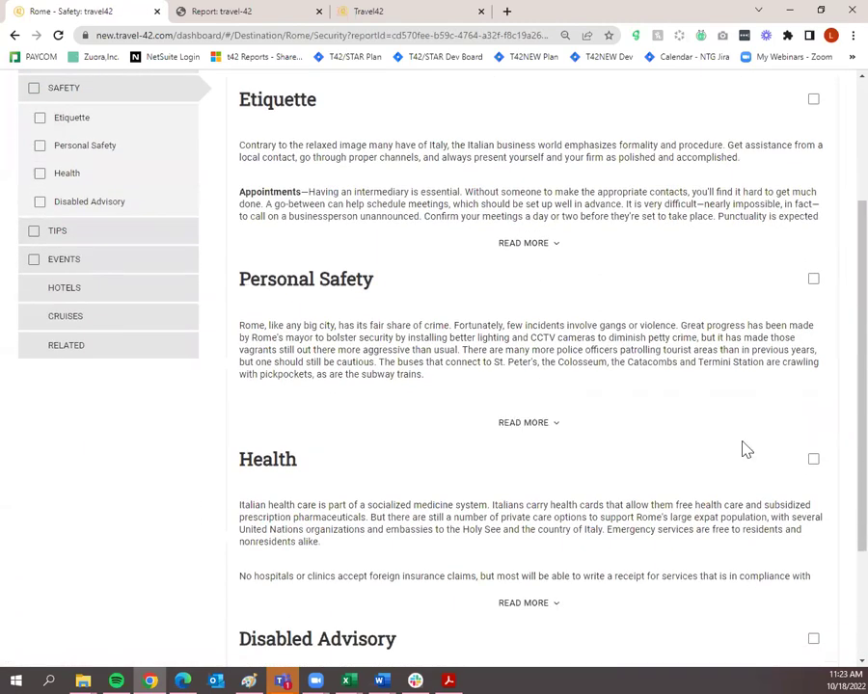
{"action": "scroll", "coordinate": [745, 451], "scroll_direction": "down", "scroll_amount": 2}
{"action": "scroll", "coordinate": [723, 482], "scroll_direction": "up", "scroll_amount": 5}
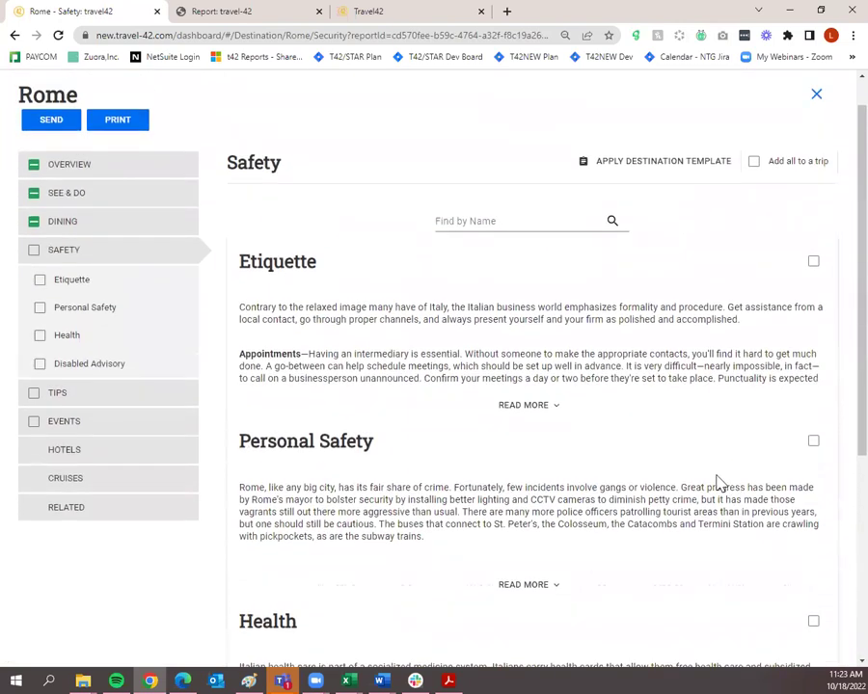
{"action": "left_click", "coordinate": [35, 252]}
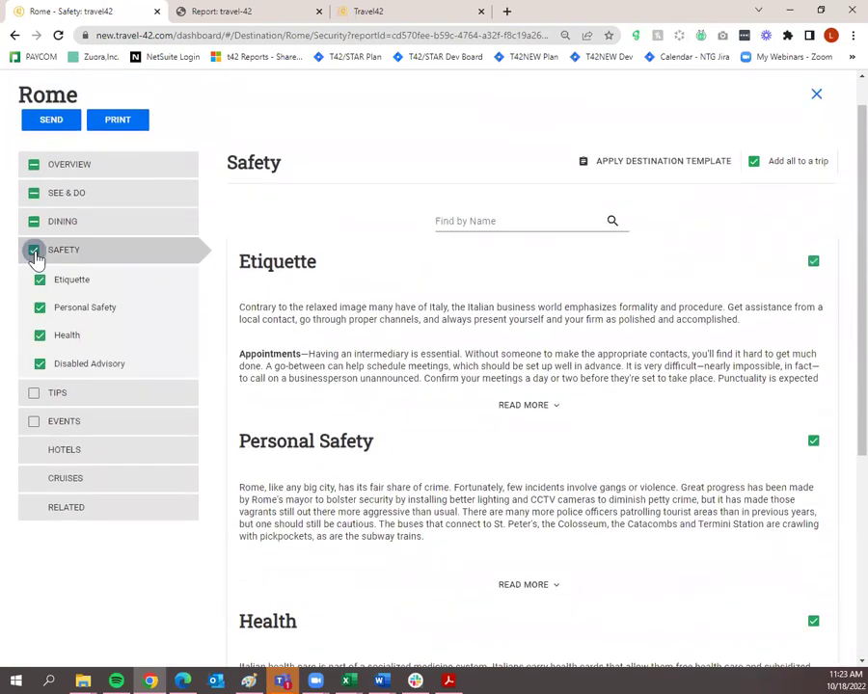
Open the Rome Tips guide and expand the full Dos & Don'ts and Geostats details.
{"action": "left_click", "coordinate": [129, 402]}
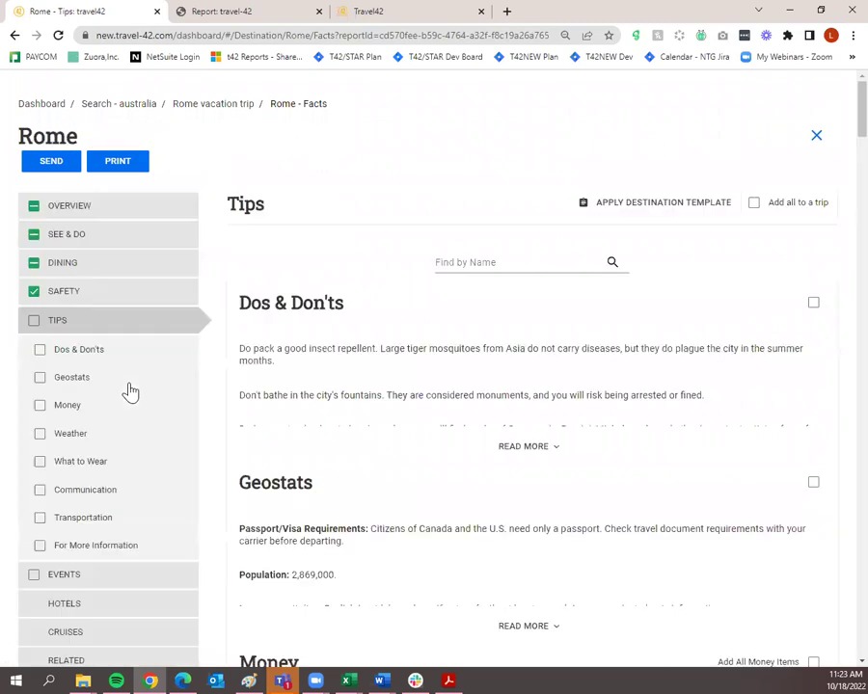
{"action": "left_click", "coordinate": [530, 446]}
{"action": "scroll", "coordinate": [388, 463], "scroll_direction": "down", "scroll_amount": 2}
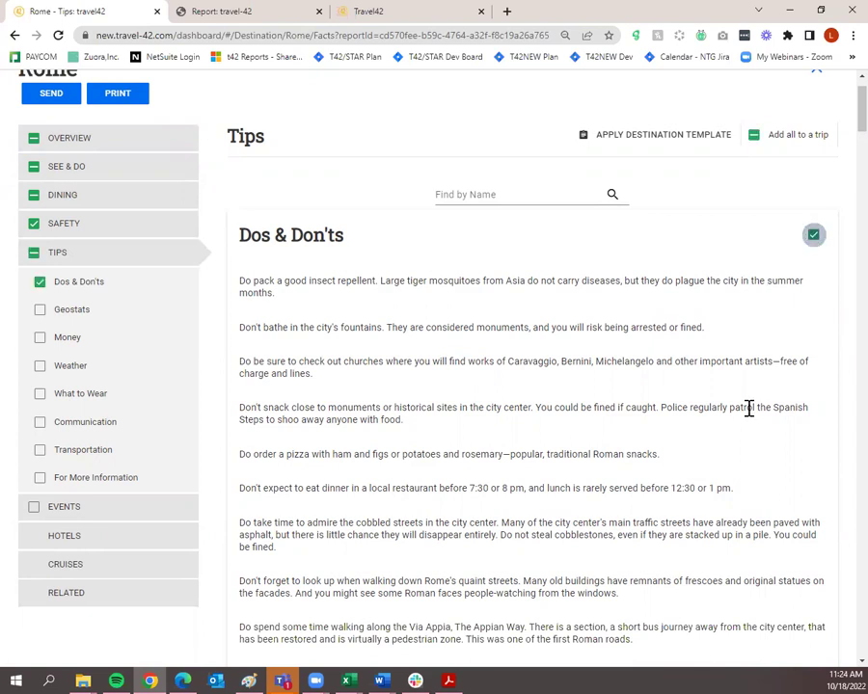
{"action": "scroll", "coordinate": [579, 424], "scroll_direction": "down", "scroll_amount": 1}
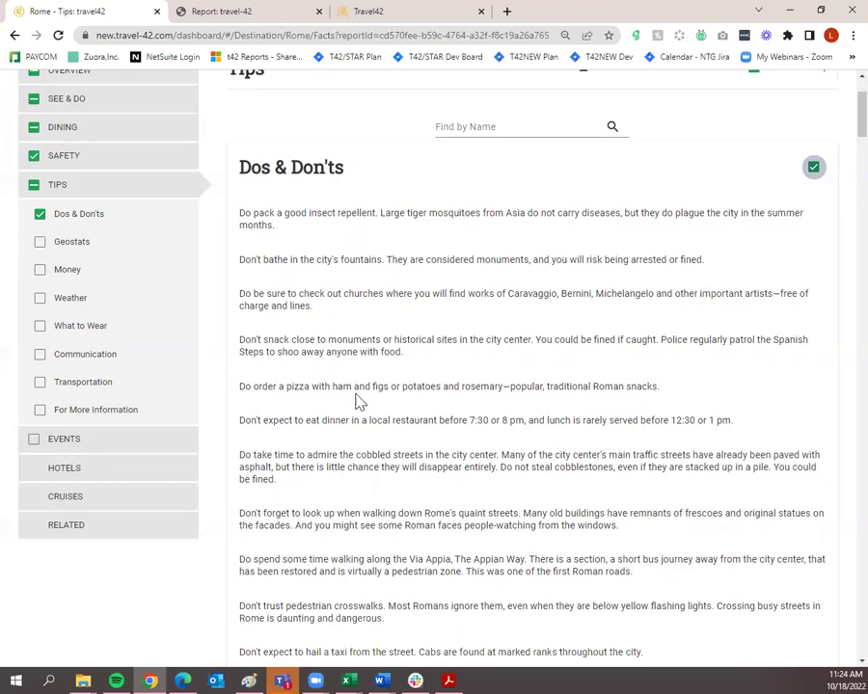
{"action": "scroll", "coordinate": [405, 362], "scroll_direction": "down", "scroll_amount": 5}
{"action": "left_click", "coordinate": [483, 393]}
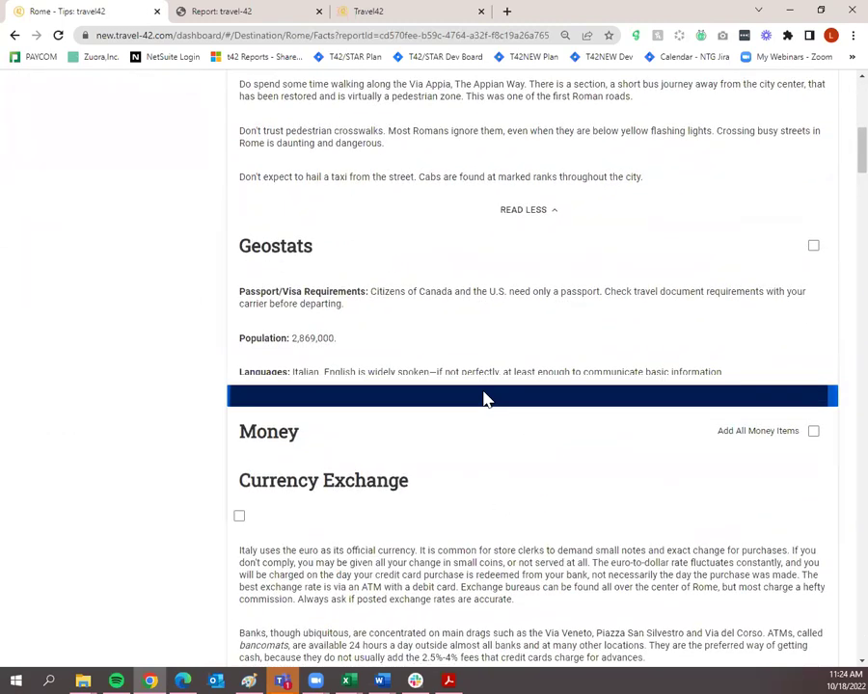
{"action": "scroll", "coordinate": [487, 398], "scroll_direction": "down", "scroll_amount": 1}
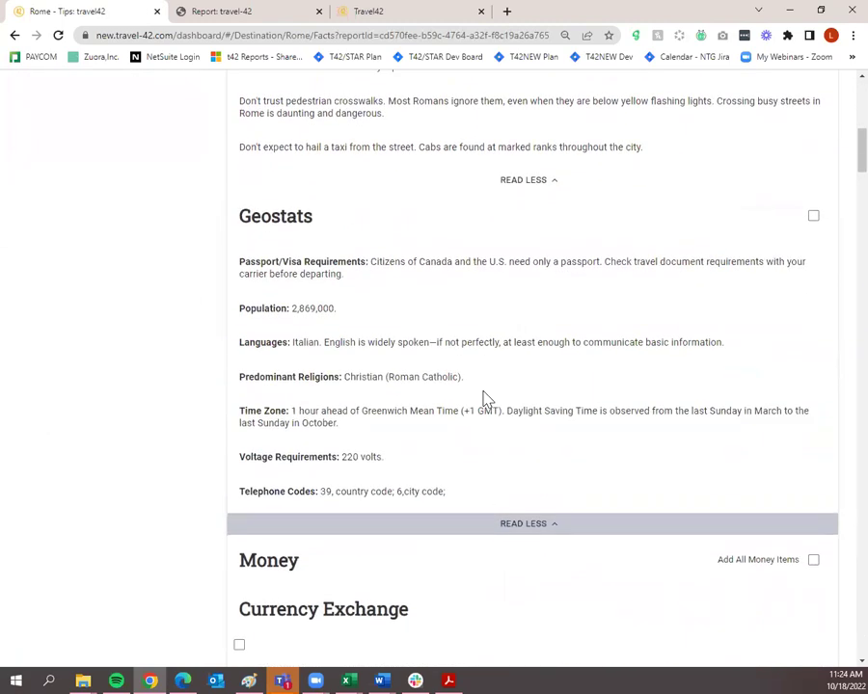
{"action": "scroll", "coordinate": [475, 426], "scroll_direction": "down", "scroll_amount": 3}
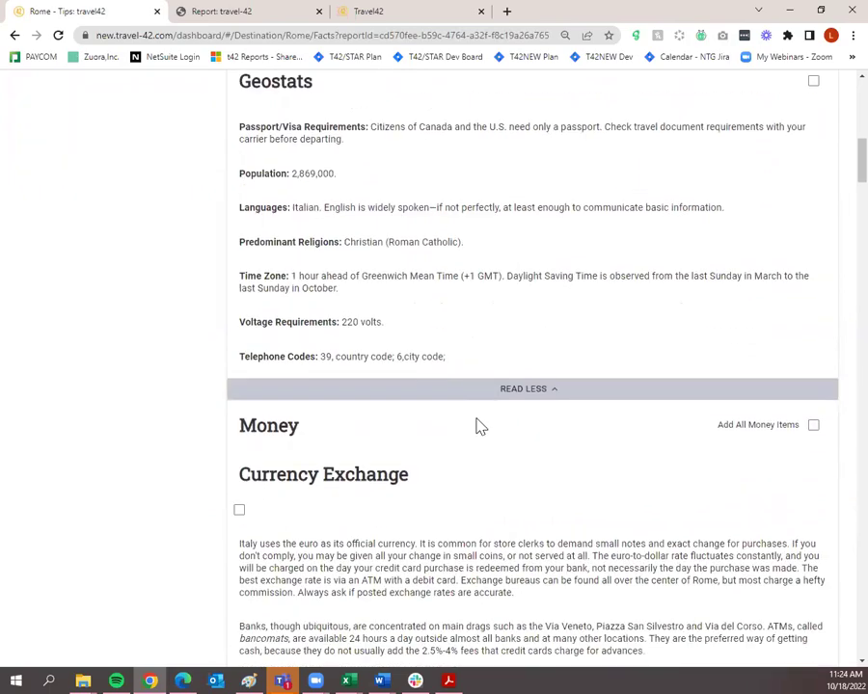
{"action": "scroll", "coordinate": [480, 427], "scroll_direction": "down", "scroll_amount": 3}
{"action": "scroll", "coordinate": [559, 409], "scroll_direction": "down", "scroll_amount": 8}
{"action": "scroll", "coordinate": [559, 409], "scroll_direction": "down", "scroll_amount": 6}
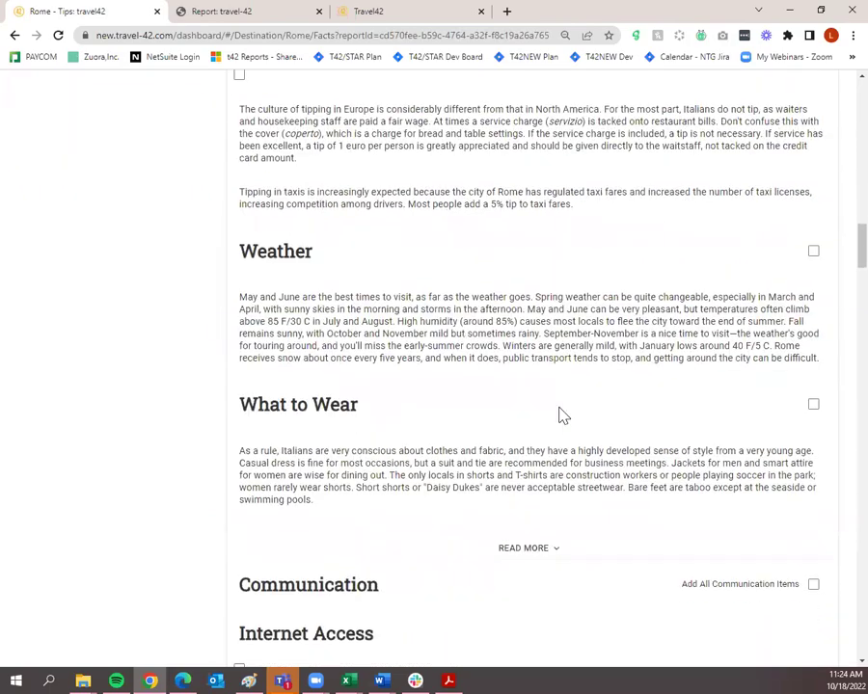
{"action": "scroll", "coordinate": [563, 415], "scroll_direction": "down", "scroll_amount": 1}
Include the Weather and What to Wear tips, then scroll to the page bottom.
{"action": "left_click", "coordinate": [813, 183]}
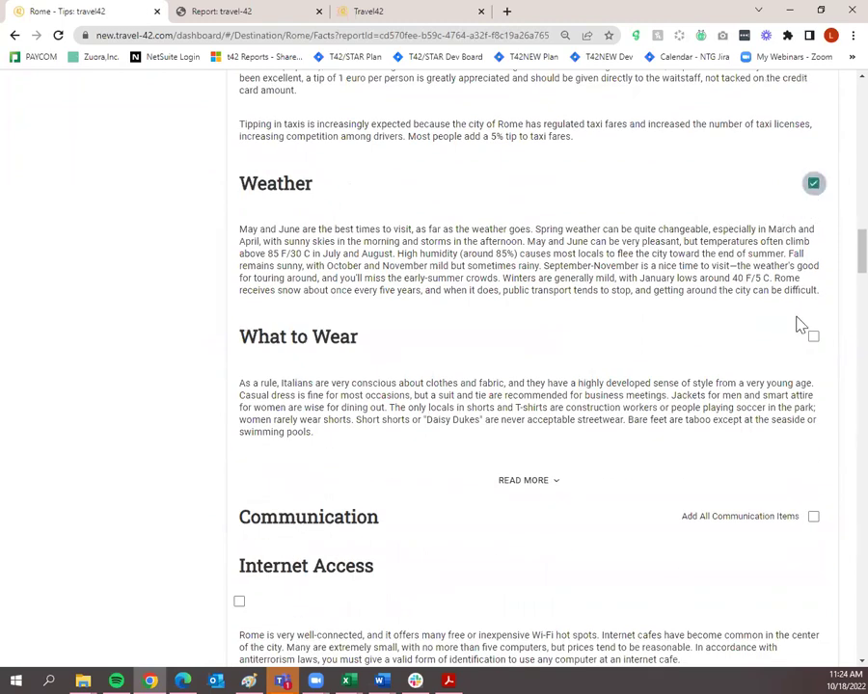
{"action": "left_click", "coordinate": [813, 336]}
{"action": "scroll", "coordinate": [575, 415], "scroll_direction": "down", "scroll_amount": 2}
{"action": "scroll", "coordinate": [573, 420], "scroll_direction": "down", "scroll_amount": 4}
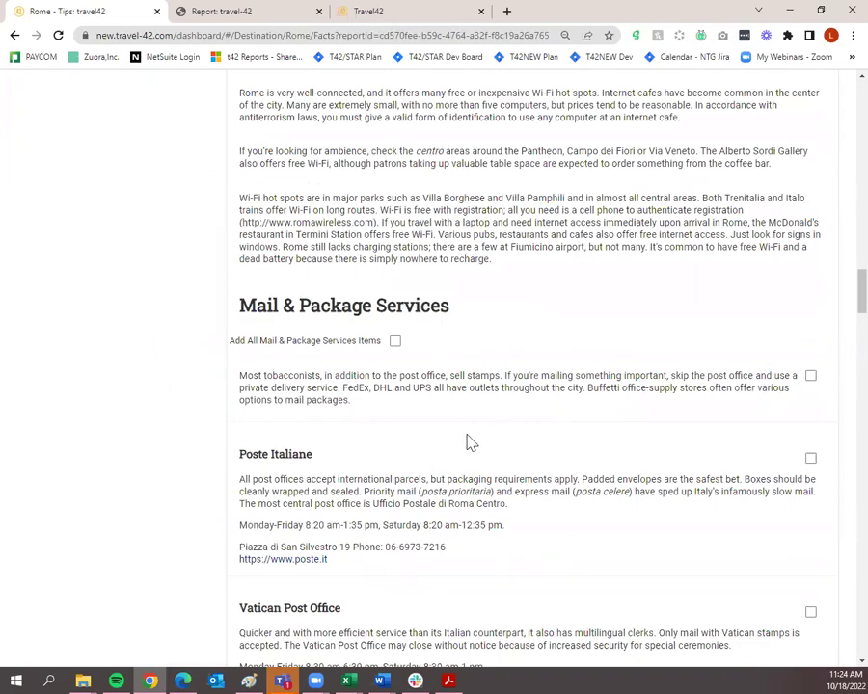
{"action": "scroll", "coordinate": [470, 441], "scroll_direction": "down", "scroll_amount": 13}
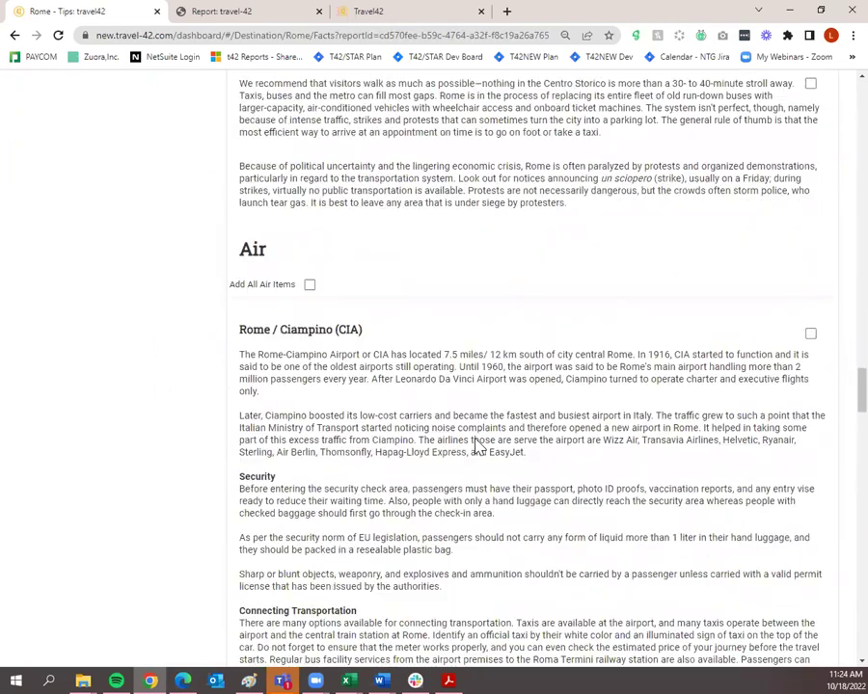
{"action": "scroll", "coordinate": [474, 445], "scroll_direction": "down", "scroll_amount": 12}
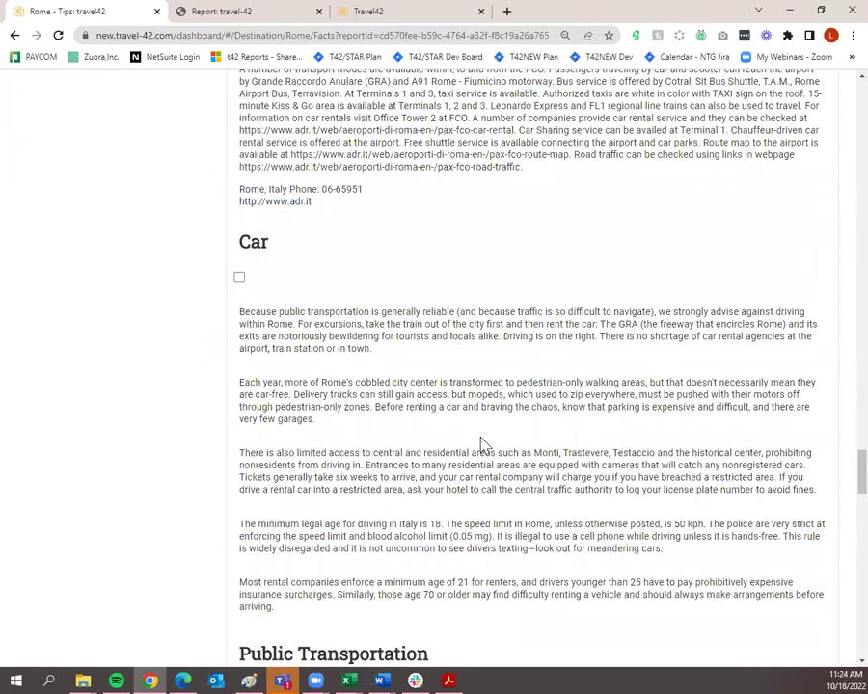
{"action": "scroll", "coordinate": [482, 444], "scroll_direction": "down", "scroll_amount": 9}
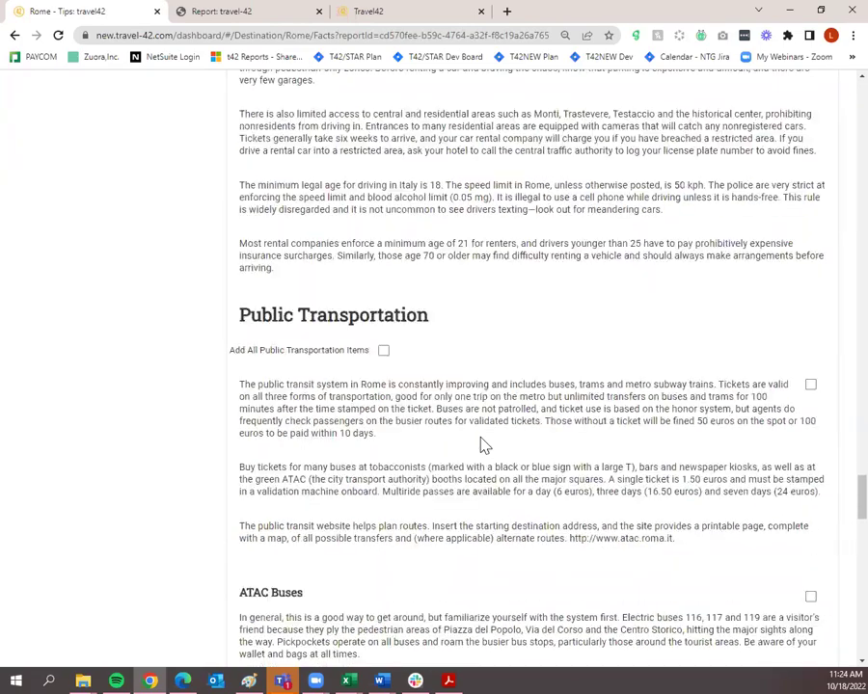
{"action": "scroll", "coordinate": [491, 439], "scroll_direction": "down", "scroll_amount": 14}
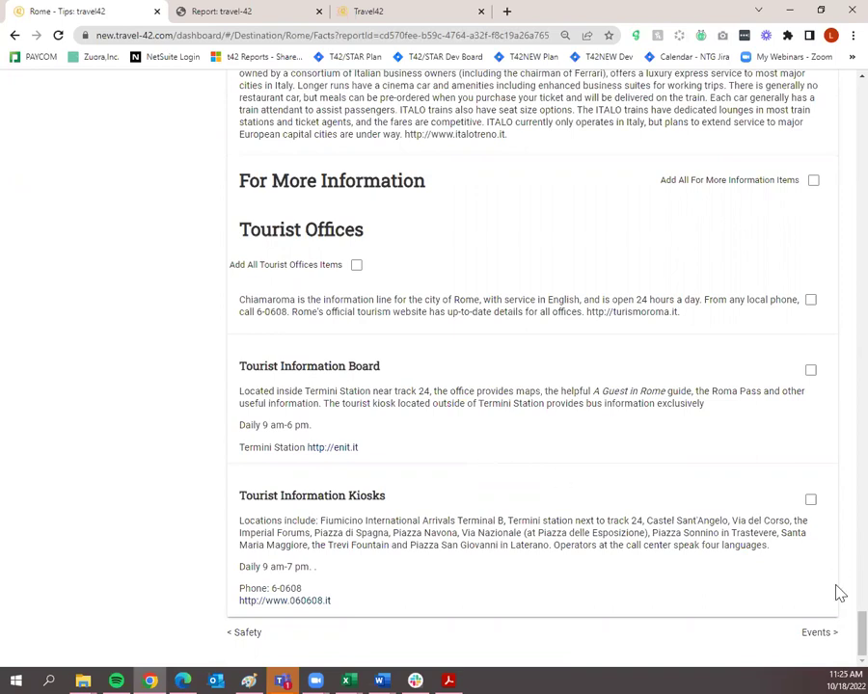
On the Rome Events page, tick EVENTS to include every month, then open HOTELS.
{"action": "left_click", "coordinate": [812, 633]}
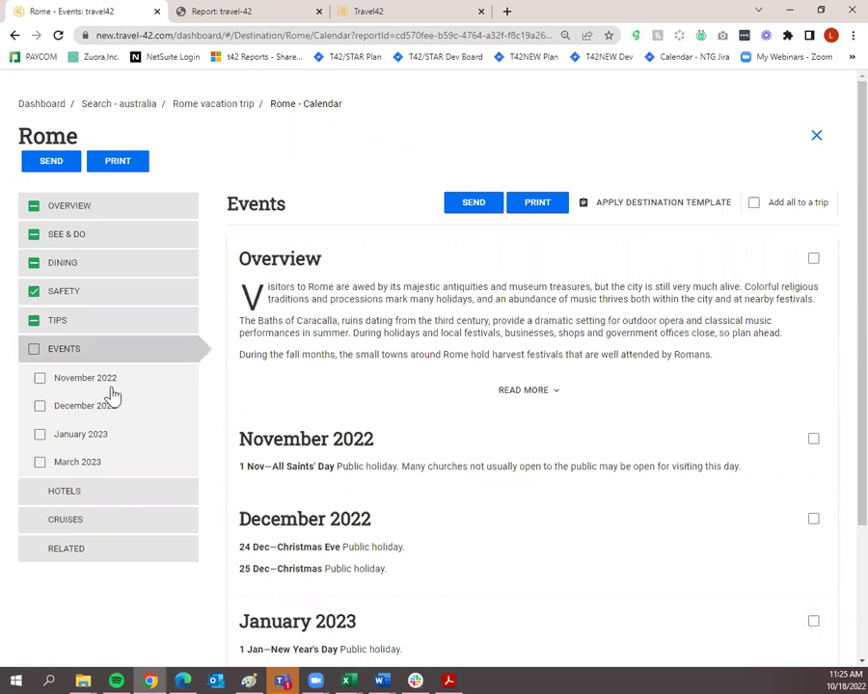
{"action": "scroll", "coordinate": [112, 394], "scroll_direction": "down", "scroll_amount": 2}
{"action": "scroll", "coordinate": [112, 394], "scroll_direction": "up", "scroll_amount": 2}
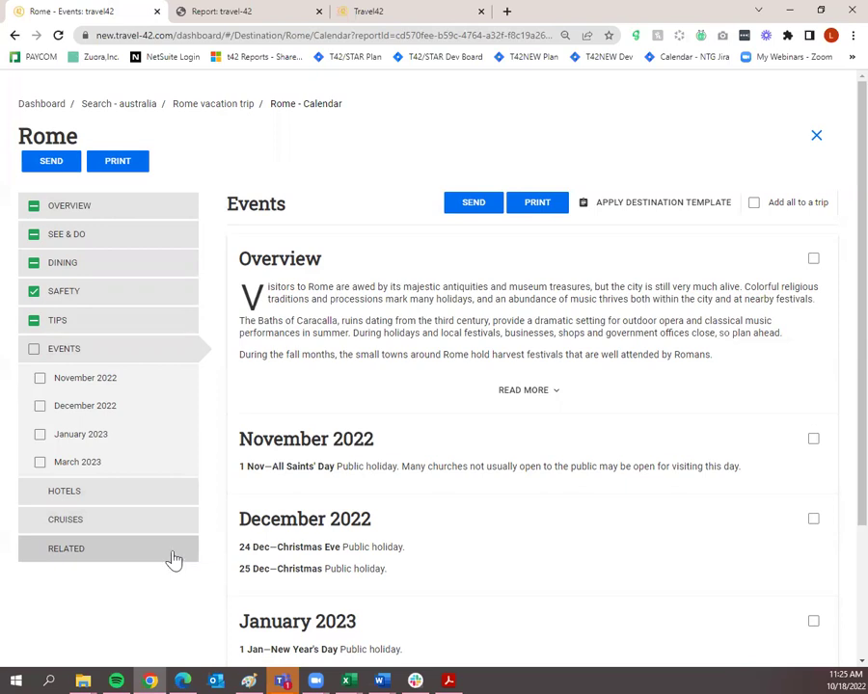
{"action": "left_click", "coordinate": [33, 352]}
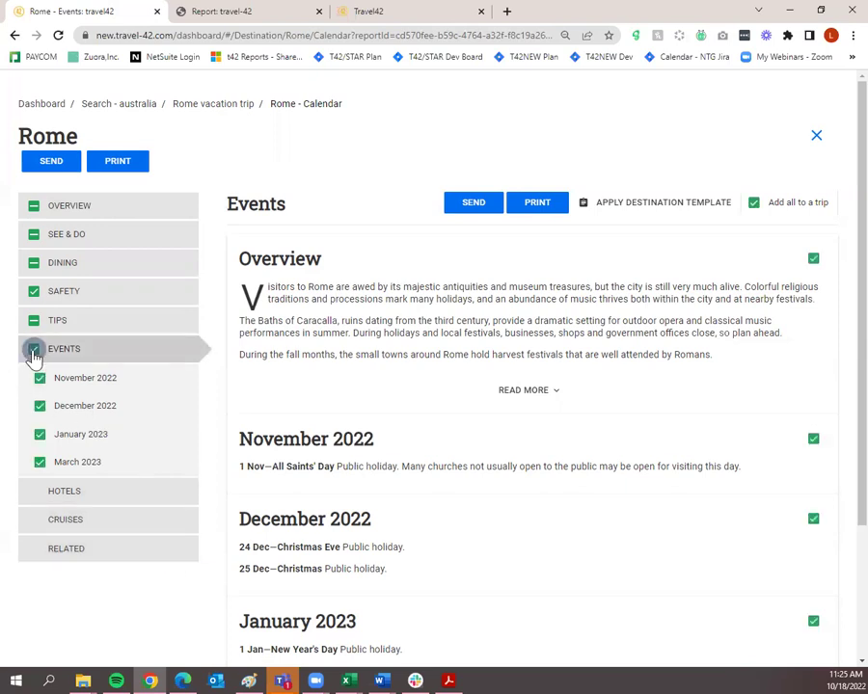
{"action": "left_click", "coordinate": [167, 494]}
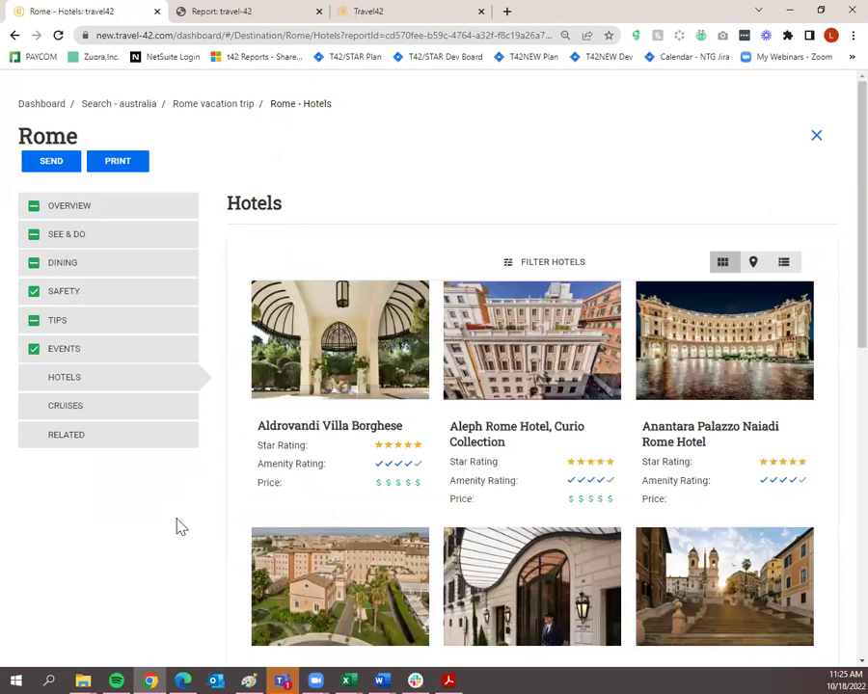
{"action": "left_click", "coordinate": [571, 269]}
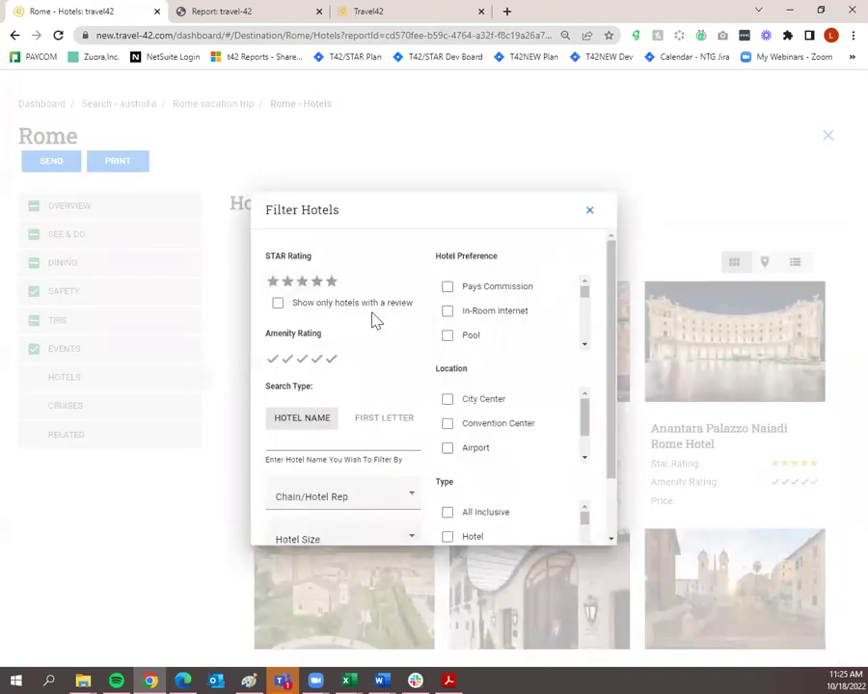
{"action": "scroll", "coordinate": [366, 352], "scroll_direction": "down", "scroll_amount": 1}
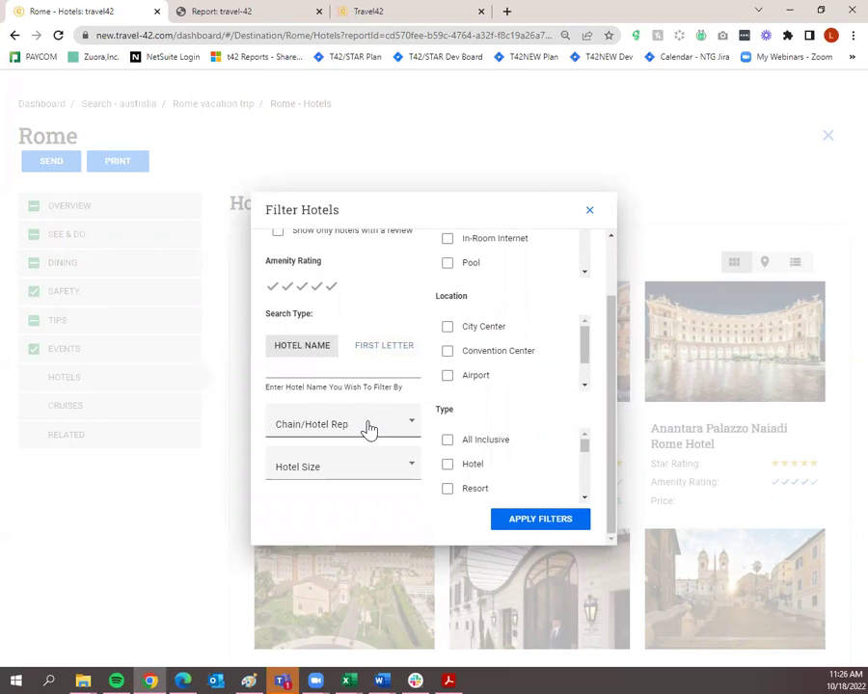
{"action": "scroll", "coordinate": [395, 453], "scroll_direction": "up", "scroll_amount": 1}
{"action": "scroll", "coordinate": [492, 318], "scroll_direction": "down", "scroll_amount": 2}
{"action": "scroll", "coordinate": [415, 367], "scroll_direction": "down", "scroll_amount": 1}
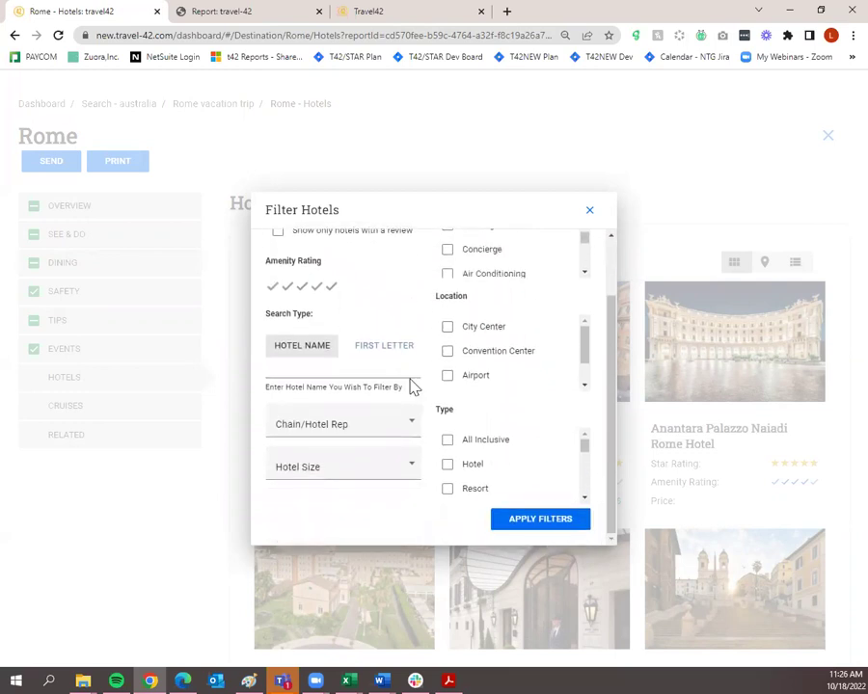
{"action": "scroll", "coordinate": [411, 387], "scroll_direction": "up", "scroll_amount": 1}
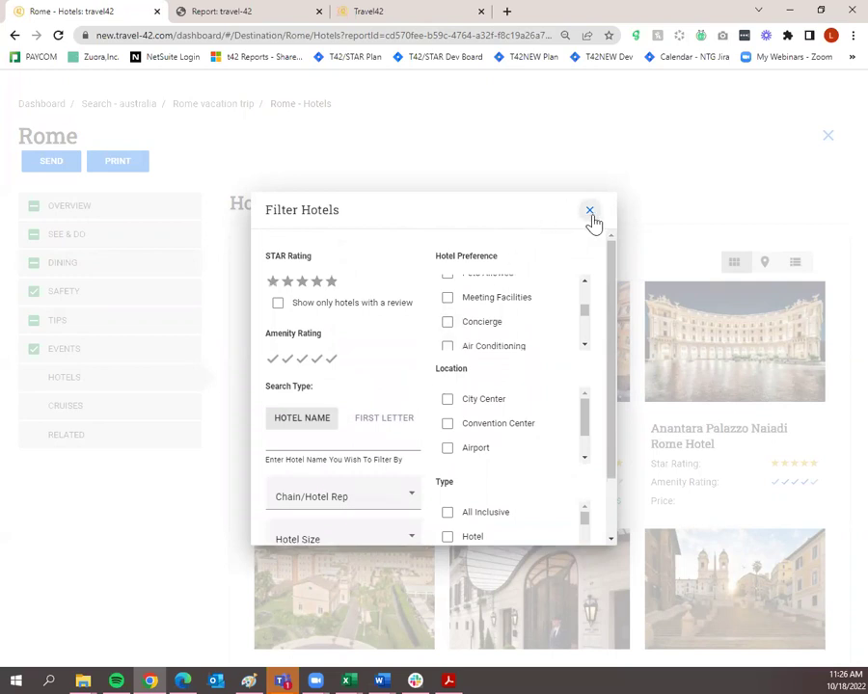
{"action": "left_click", "coordinate": [590, 215]}
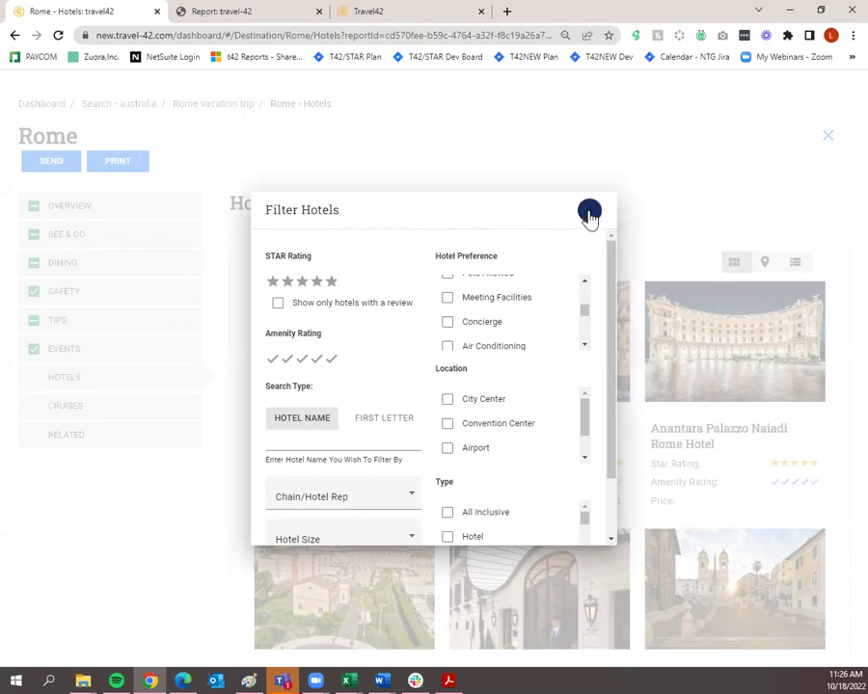
{"action": "mouse_move", "coordinate": [378, 374]}
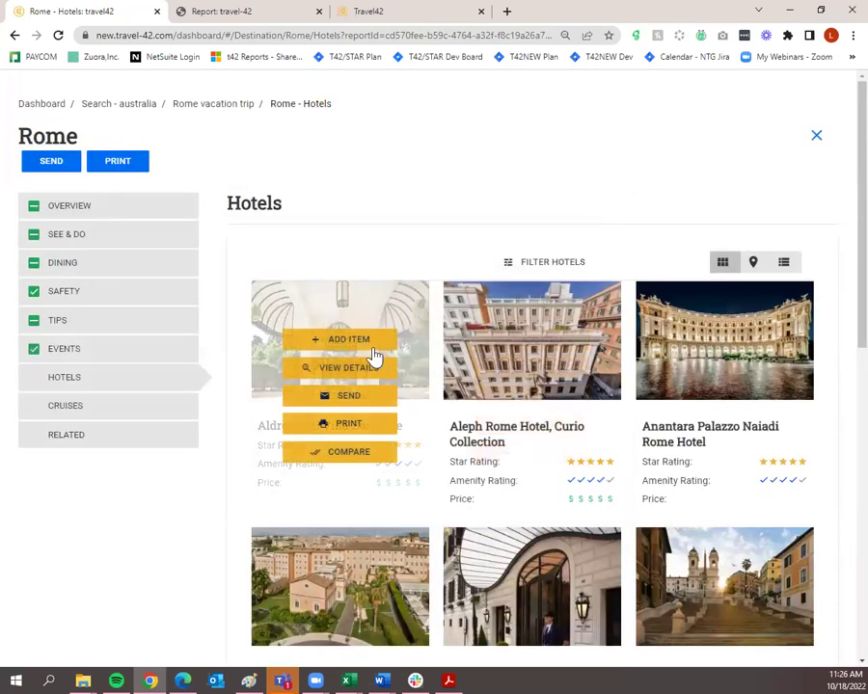
Use ADD ITEM on the Aldrovandi Villa Borghese and Aleph Rome Hotel, Curio Collection cards.
{"action": "left_click", "coordinate": [366, 343]}
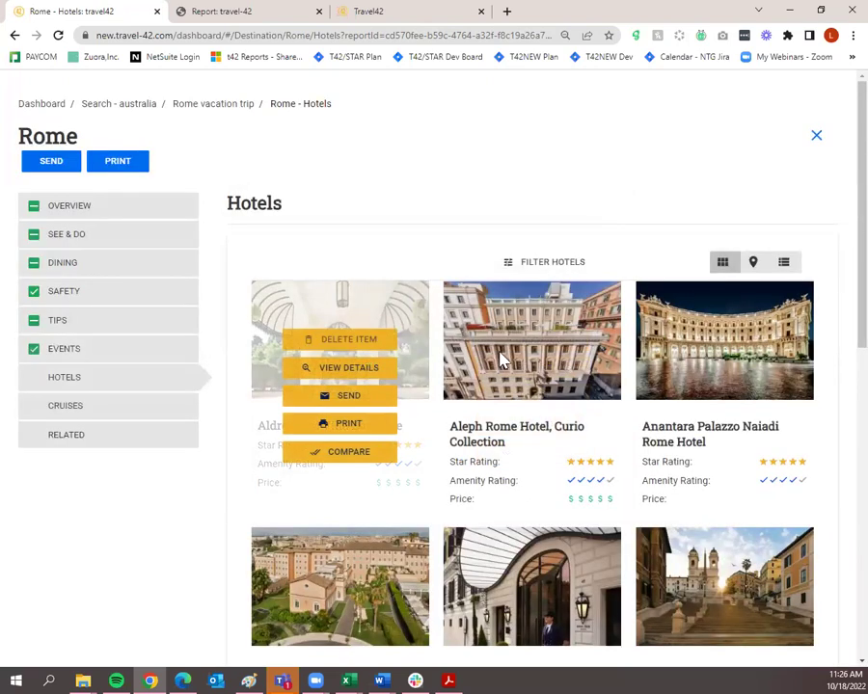
{"action": "mouse_move", "coordinate": [542, 363]}
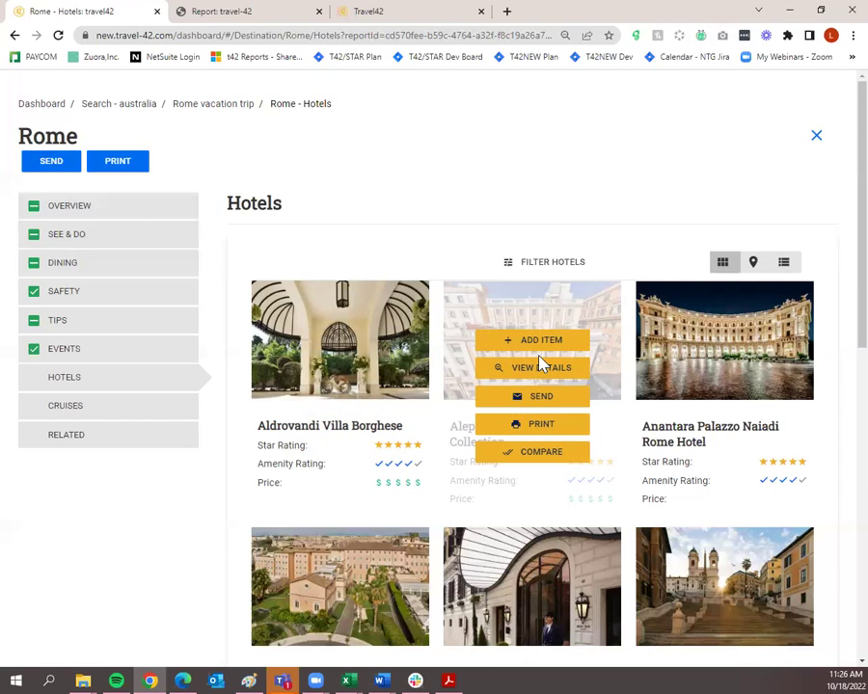
{"action": "left_click", "coordinate": [553, 351]}
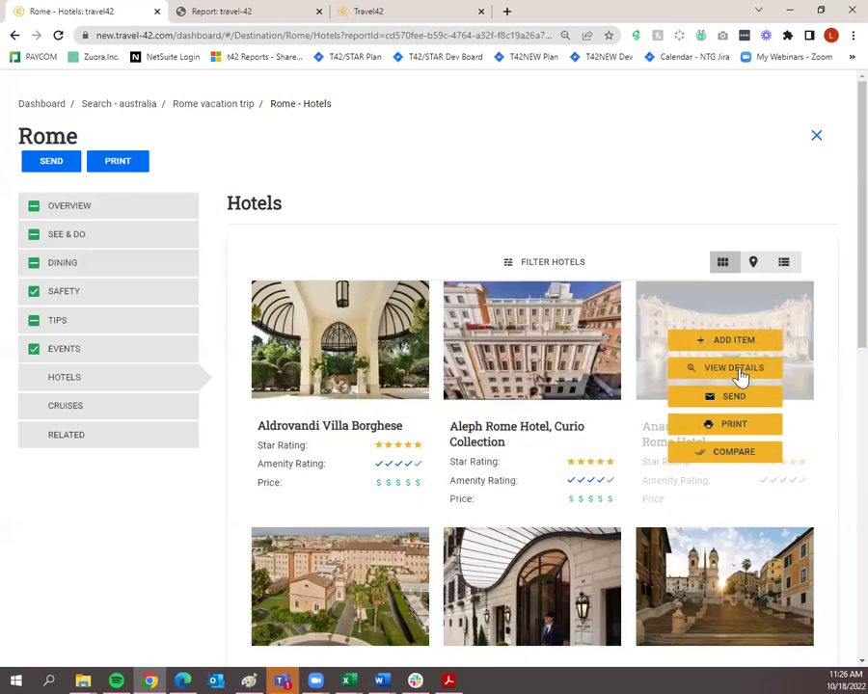
Include the Anantara Palazzo Naiadi hotel's Overview and Star Review in the trip, then return to Rome hotels.
{"action": "left_click", "coordinate": [739, 370]}
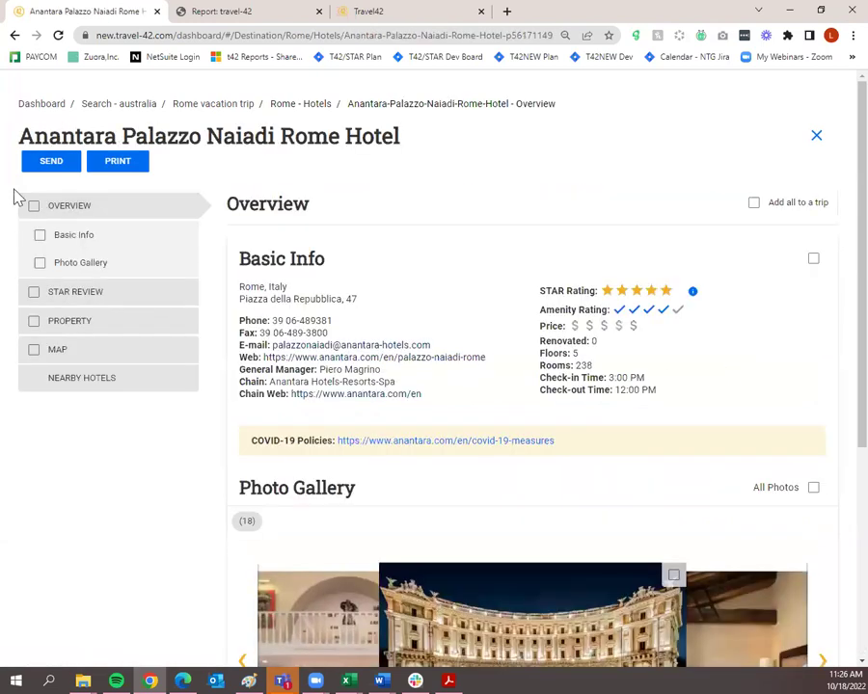
{"action": "left_click", "coordinate": [35, 211]}
{"action": "left_click", "coordinate": [34, 291]}
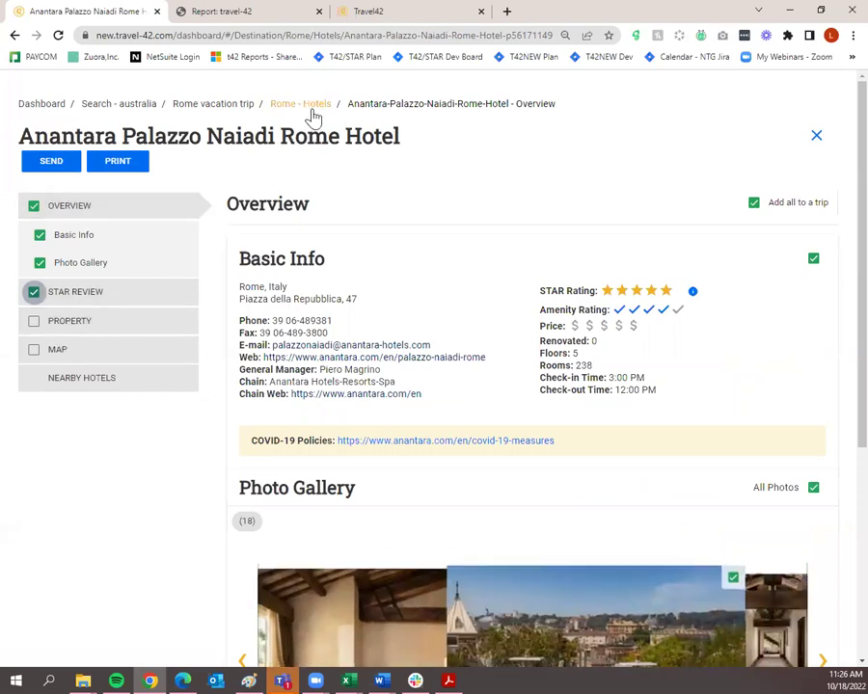
{"action": "left_click", "coordinate": [316, 108]}
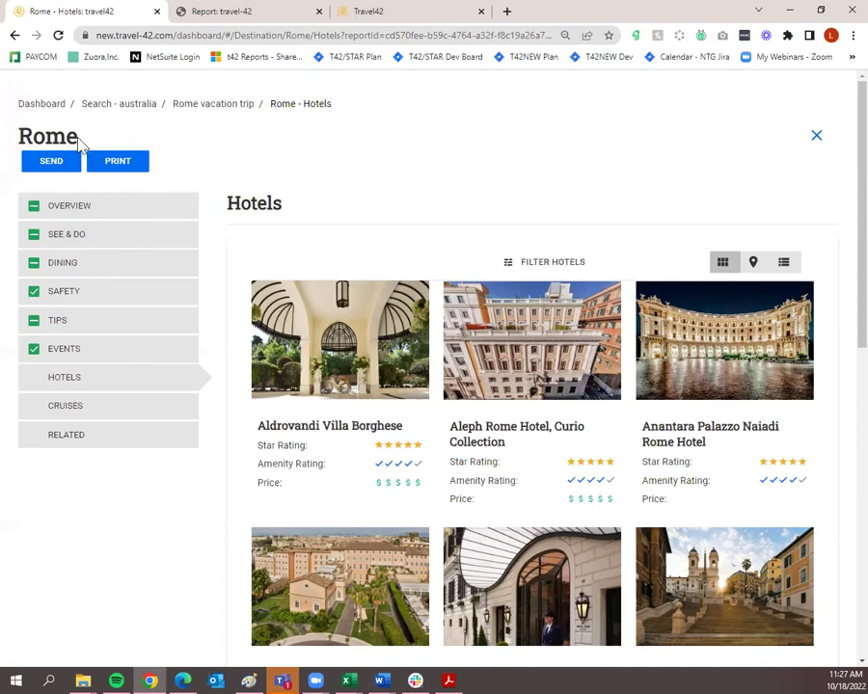
Go back to the dashboard and open the Rome vacation trip plan from its actions menu.
{"action": "left_click", "coordinate": [48, 108]}
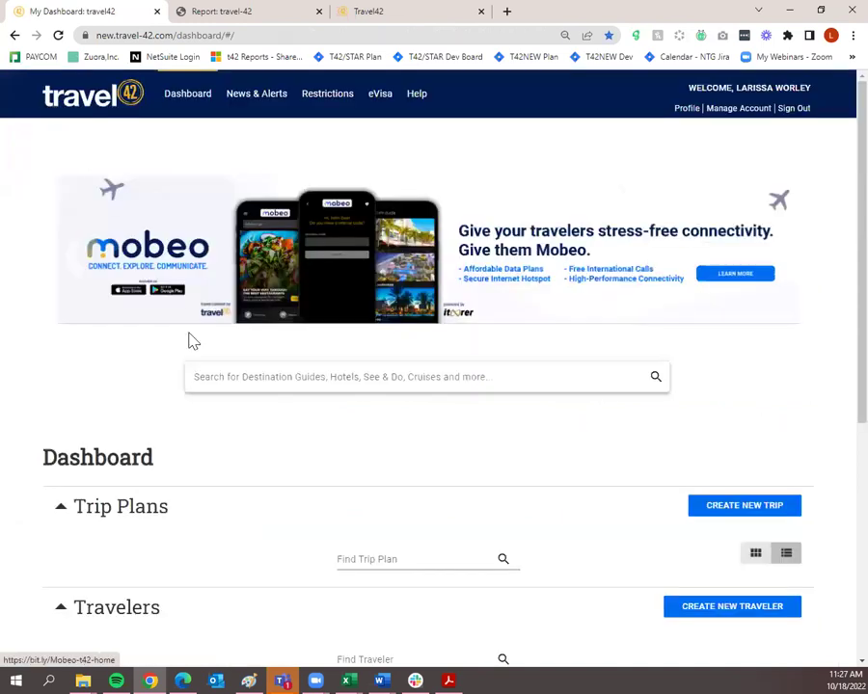
{"action": "scroll", "coordinate": [205, 379], "scroll_direction": "down", "scroll_amount": 3}
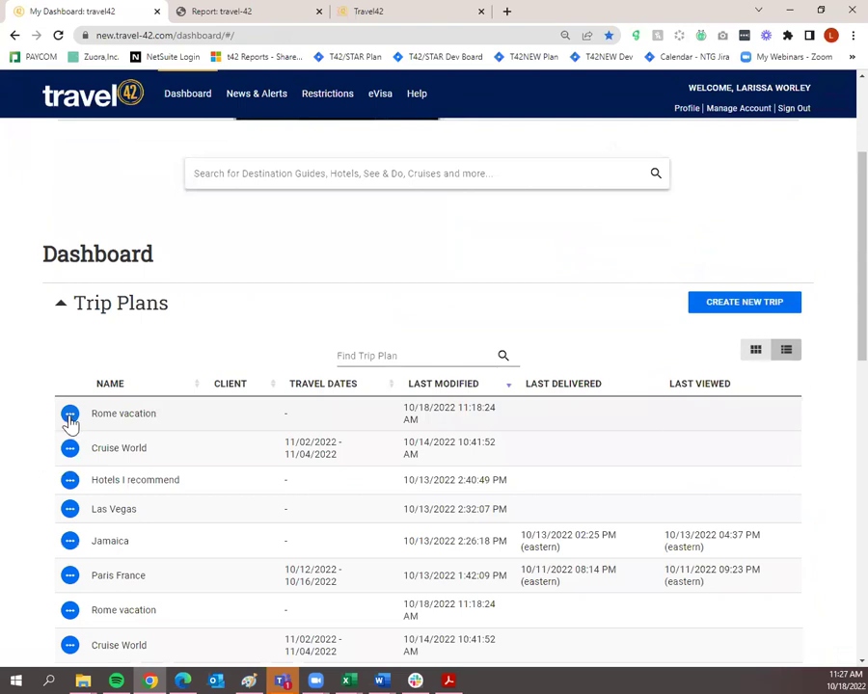
{"action": "left_click", "coordinate": [70, 417]}
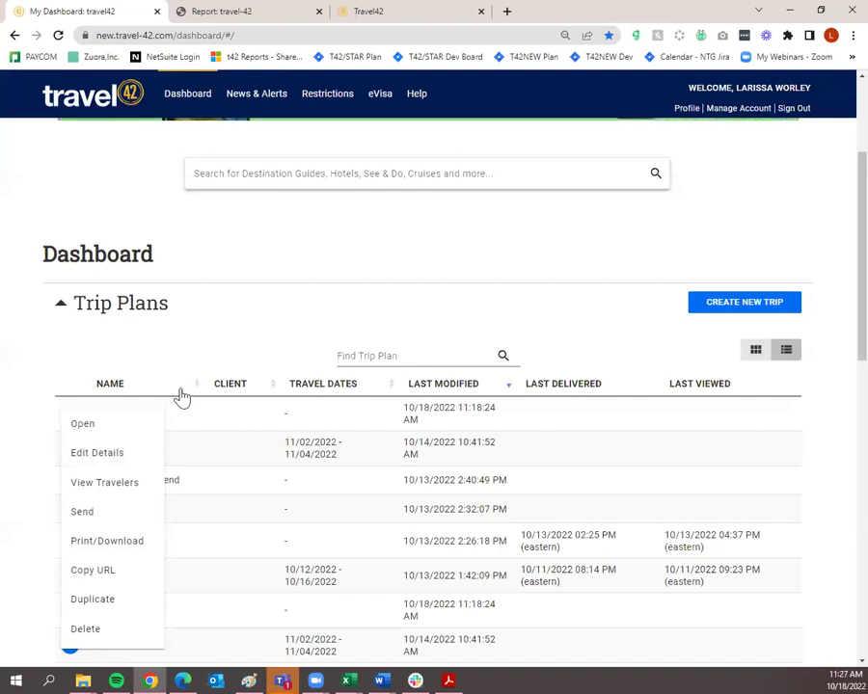
{"action": "left_click", "coordinate": [77, 324]}
{"action": "left_click", "coordinate": [108, 427]}
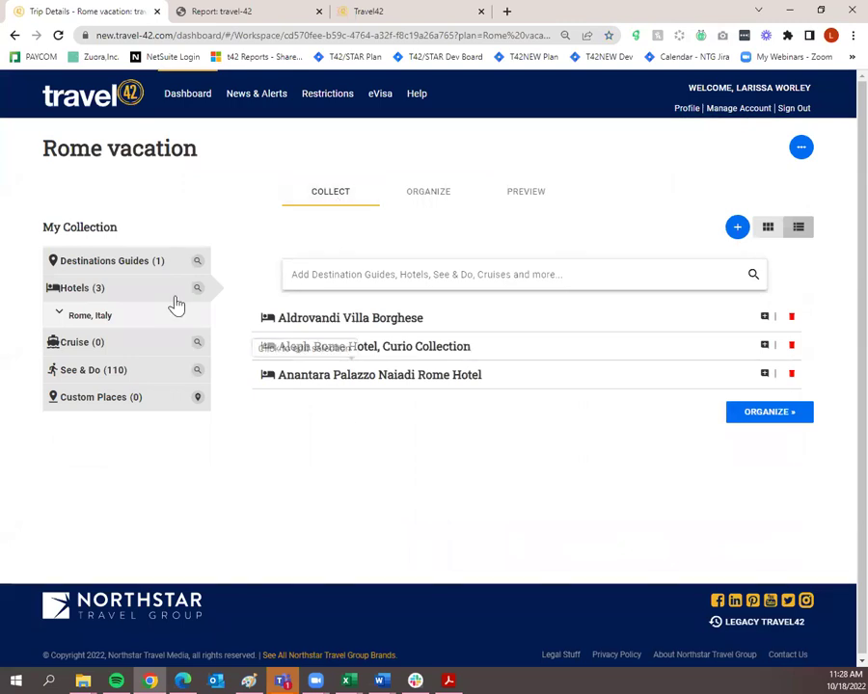
Expand the collected destination guides to show Rome, Italy, then switch the trip to Organize.
{"action": "left_click", "coordinate": [128, 269]}
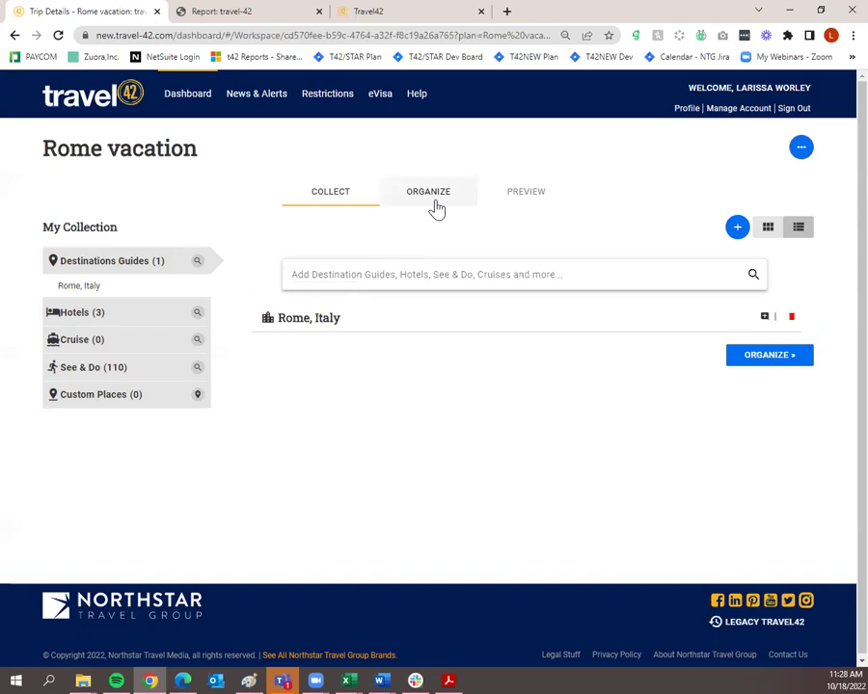
{"action": "left_click", "coordinate": [435, 206]}
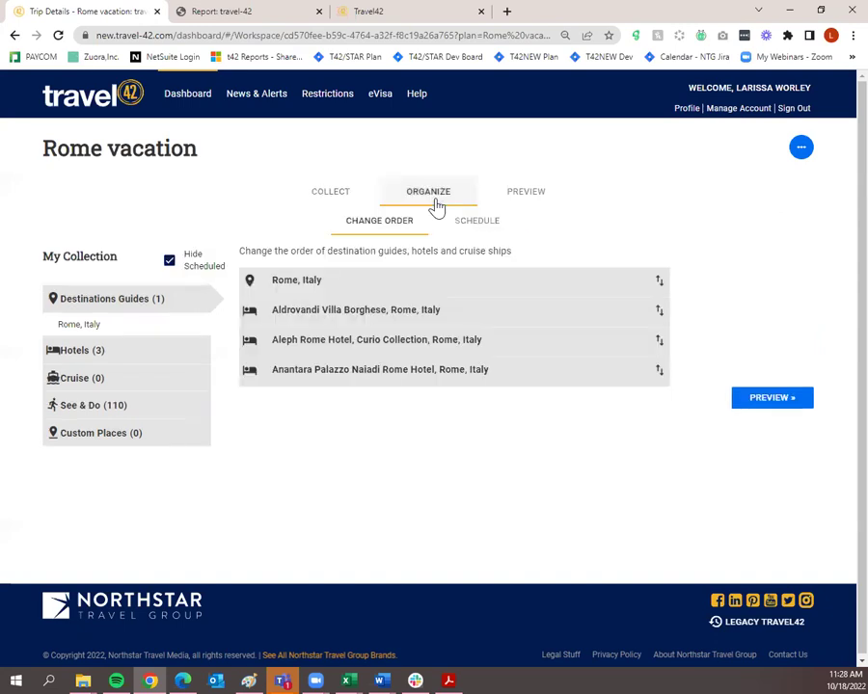
Move between Preview, Organize, Schedule and Collect to reach the empty October 2022 schedule calendar.
{"action": "left_click", "coordinate": [534, 195]}
{"action": "left_click", "coordinate": [435, 197]}
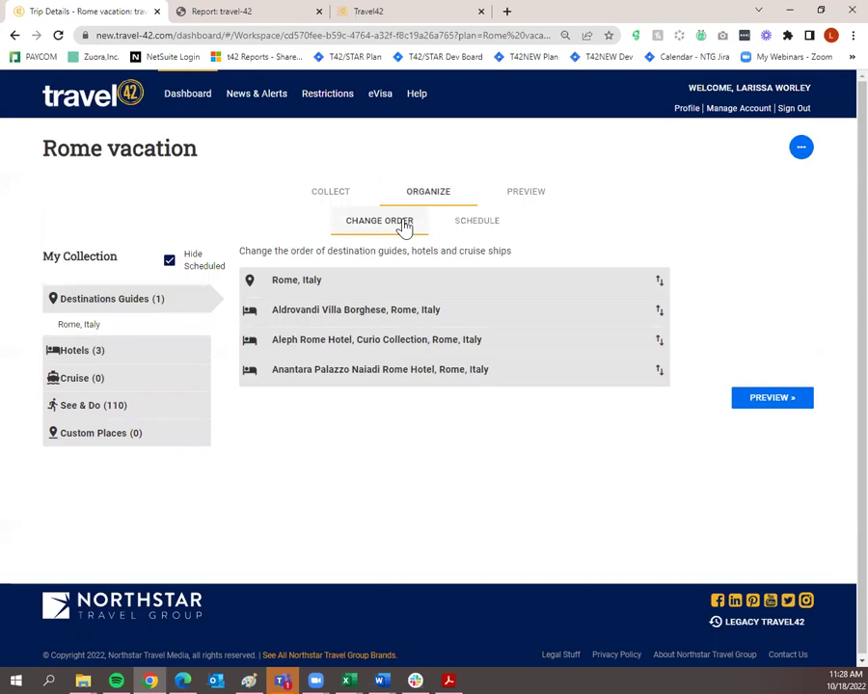
{"action": "left_click", "coordinate": [453, 224]}
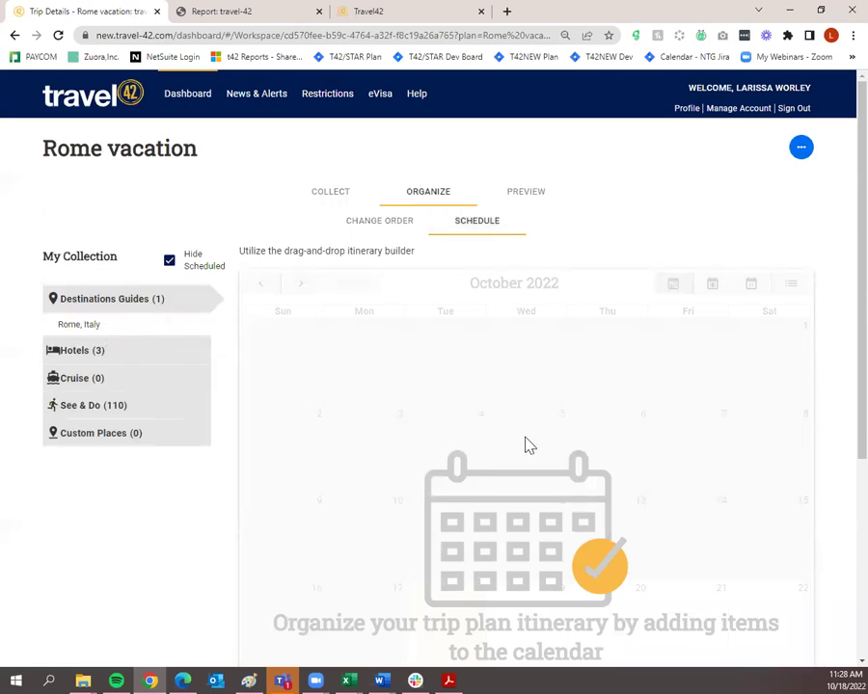
{"action": "left_click", "coordinate": [327, 199]}
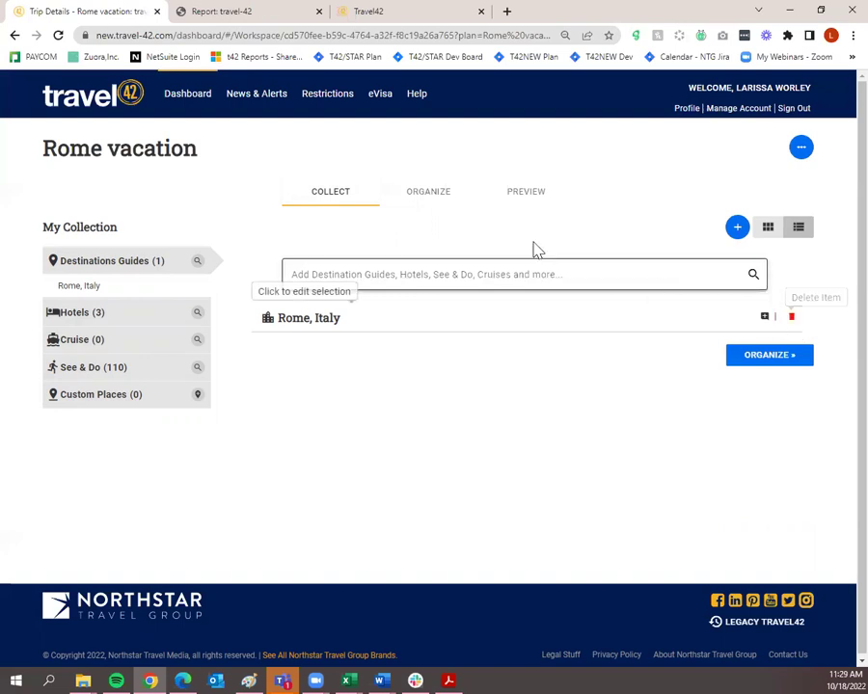
{"action": "left_click", "coordinate": [453, 200]}
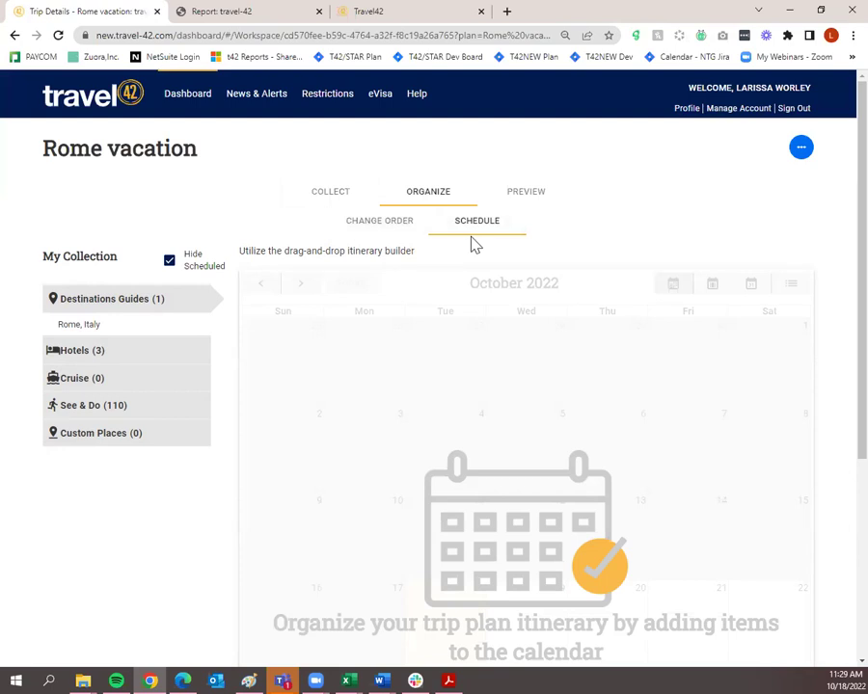
Open the Rome vacation trip preview and look over its cover page.
{"action": "left_click", "coordinate": [516, 205]}
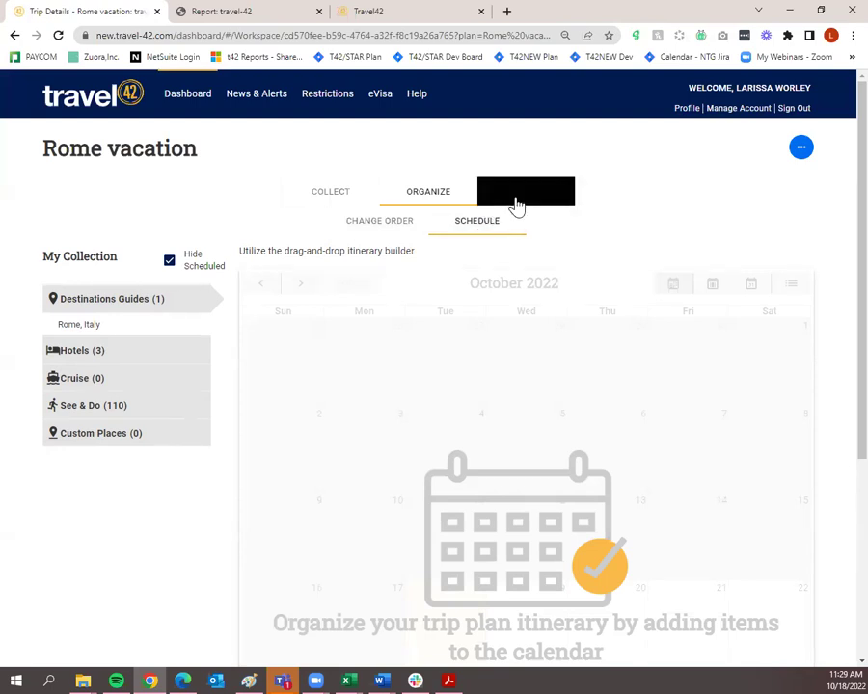
{"action": "scroll", "coordinate": [567, 436], "scroll_direction": "down", "scroll_amount": 3}
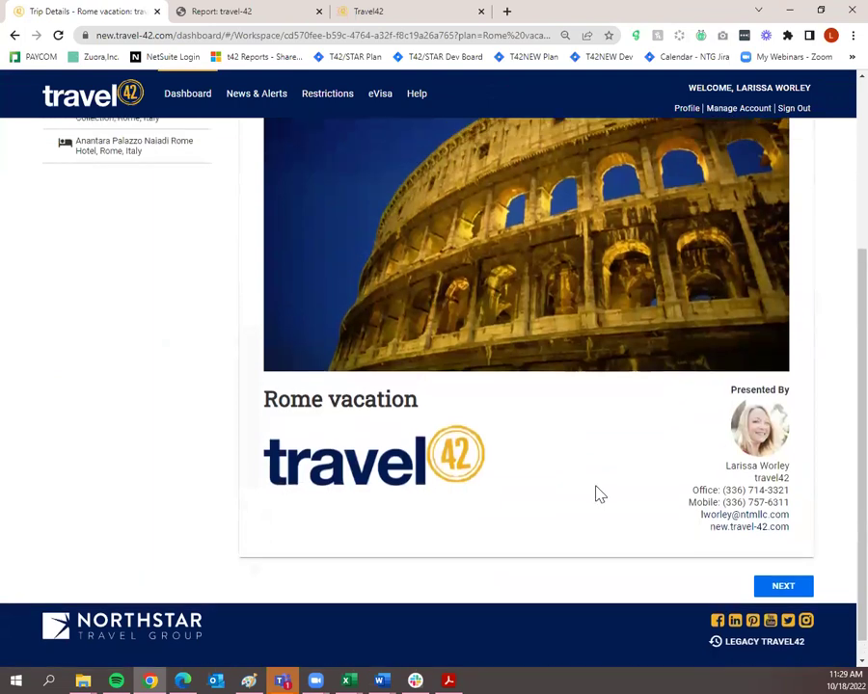
{"action": "scroll", "coordinate": [598, 493], "scroll_direction": "up", "scroll_amount": 3}
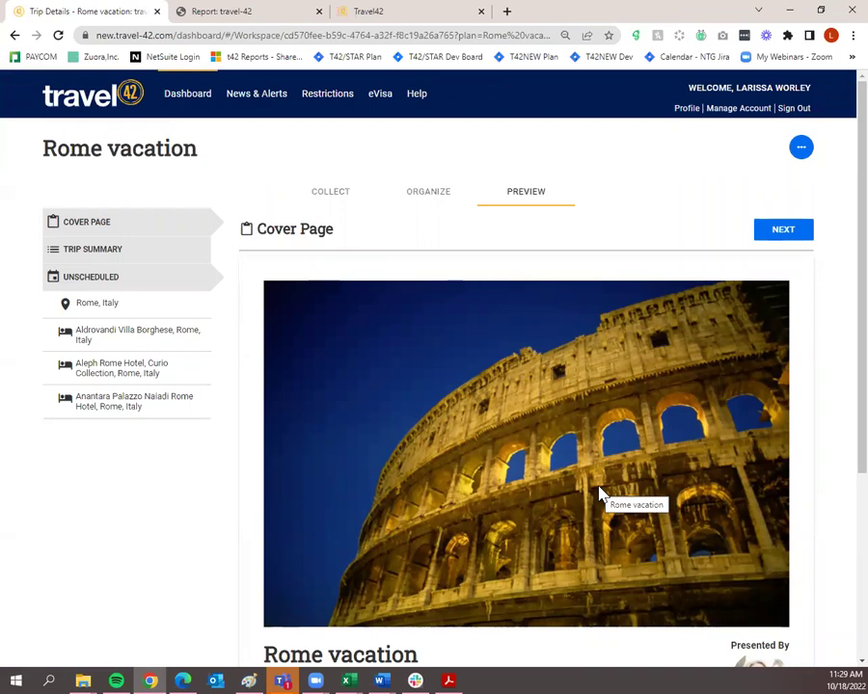
{"action": "scroll", "coordinate": [319, 330], "scroll_direction": "down", "scroll_amount": 3}
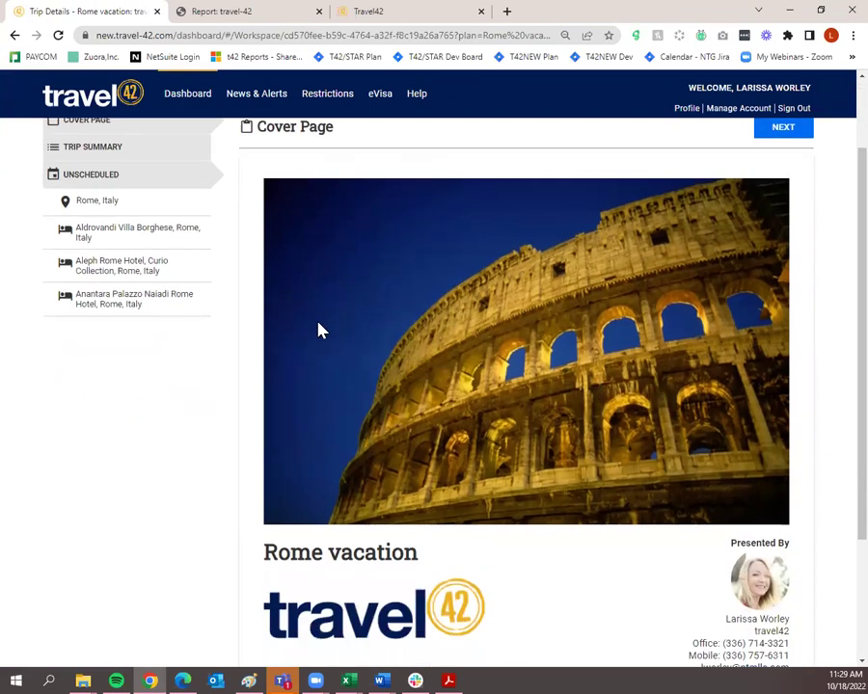
{"action": "scroll", "coordinate": [407, 537], "scroll_direction": "up", "scroll_amount": 3}
{"action": "scroll", "coordinate": [407, 537], "scroll_direction": "down", "scroll_amount": 3}
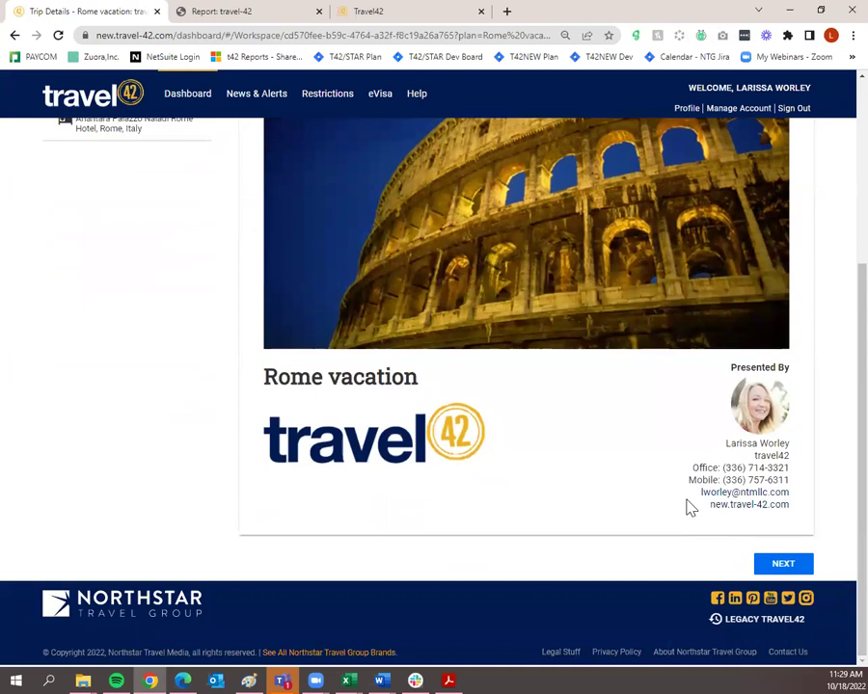
Page through Trip Summary, Rome, Italy and the three hotels to Anantara Palazzo Naiadi; show trip actions.
{"action": "left_click", "coordinate": [783, 567]}
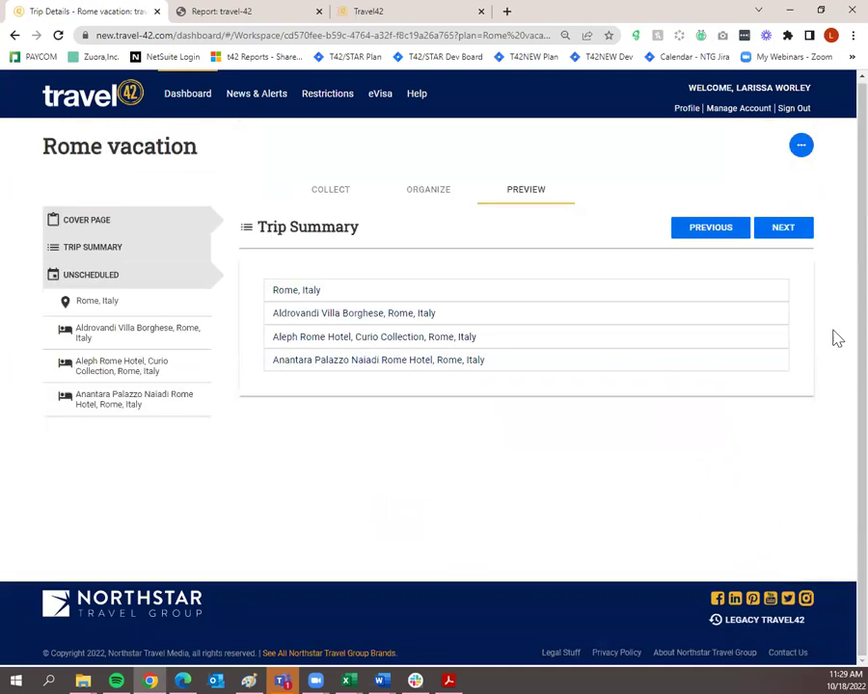
{"action": "left_click", "coordinate": [802, 235]}
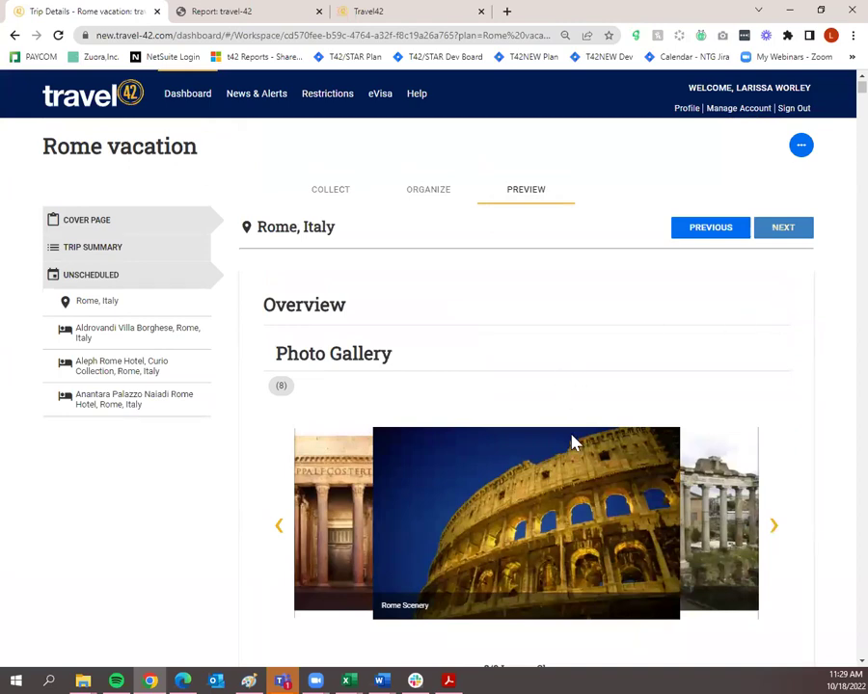
{"action": "scroll", "coordinate": [573, 444], "scroll_direction": "down", "scroll_amount": 4}
{"action": "scroll", "coordinate": [573, 442], "scroll_direction": "up", "scroll_amount": 4}
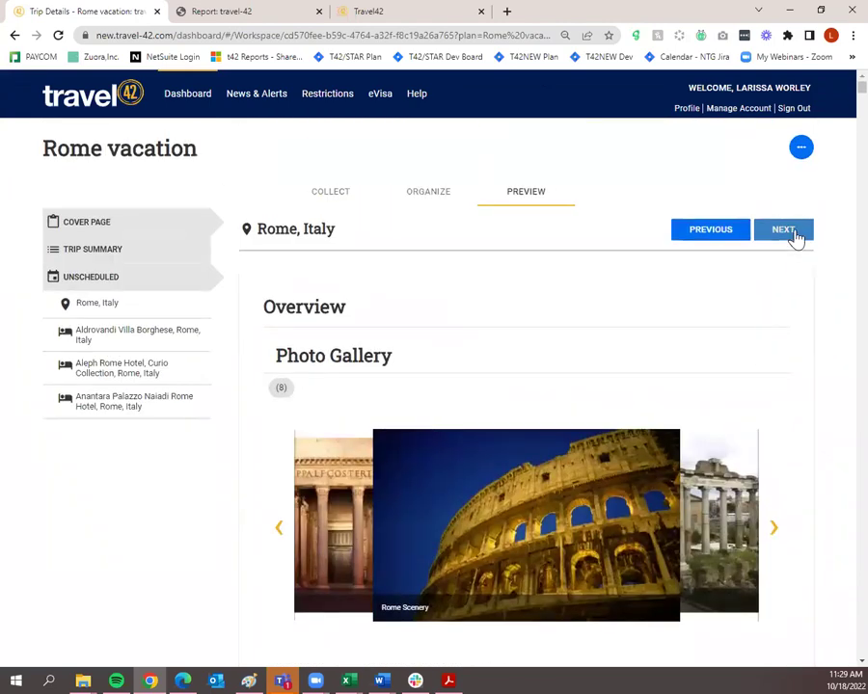
{"action": "left_click", "coordinate": [795, 237]}
{"action": "left_click", "coordinate": [795, 235]}
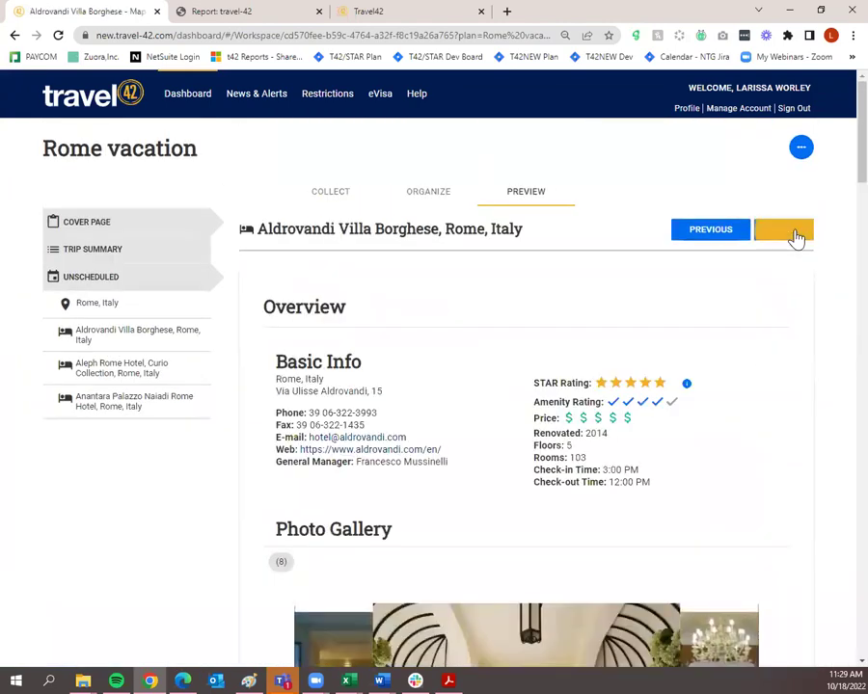
{"action": "left_click", "coordinate": [795, 234]}
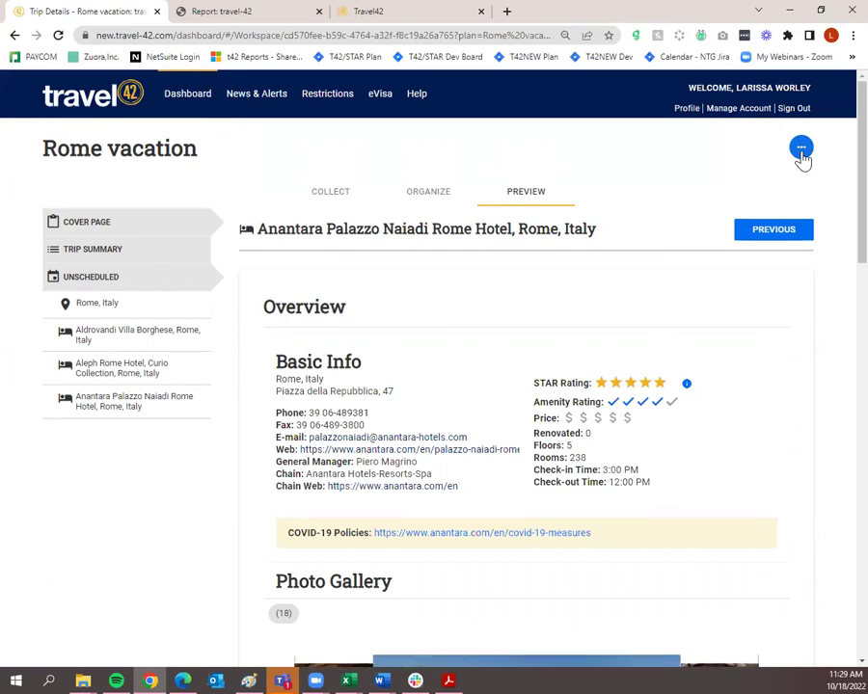
{"action": "left_click", "coordinate": [802, 151]}
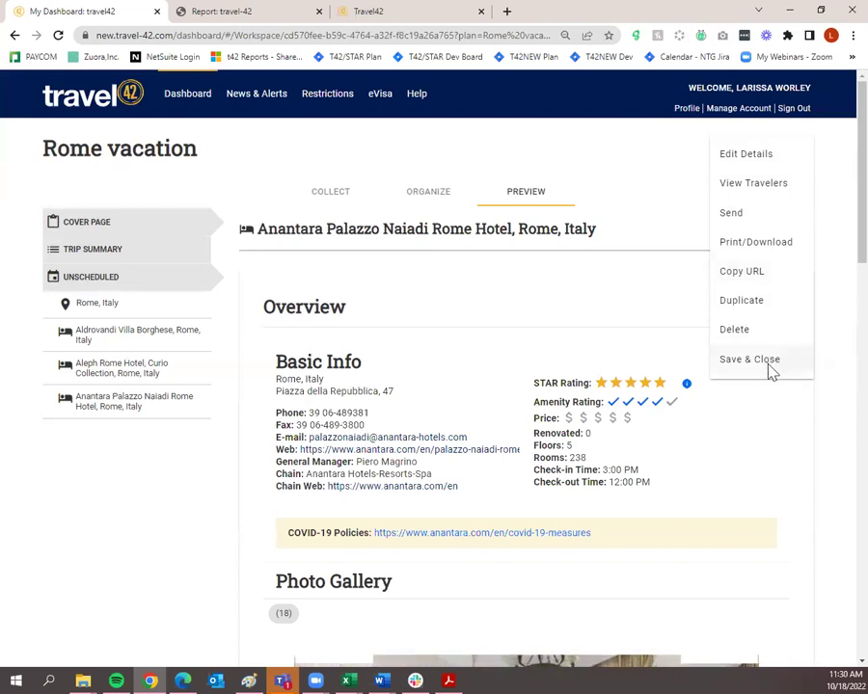
Save and close the Rome vacation plan, then show its actions on the dashboard's Trip Plans list.
{"action": "left_click", "coordinate": [771, 370]}
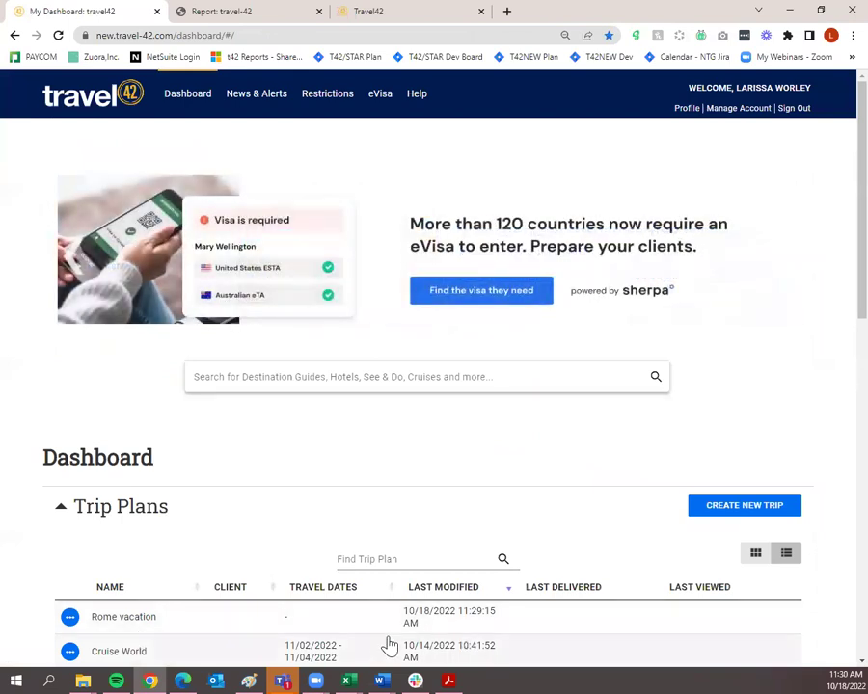
{"action": "scroll", "coordinate": [388, 645], "scroll_direction": "down", "scroll_amount": 3}
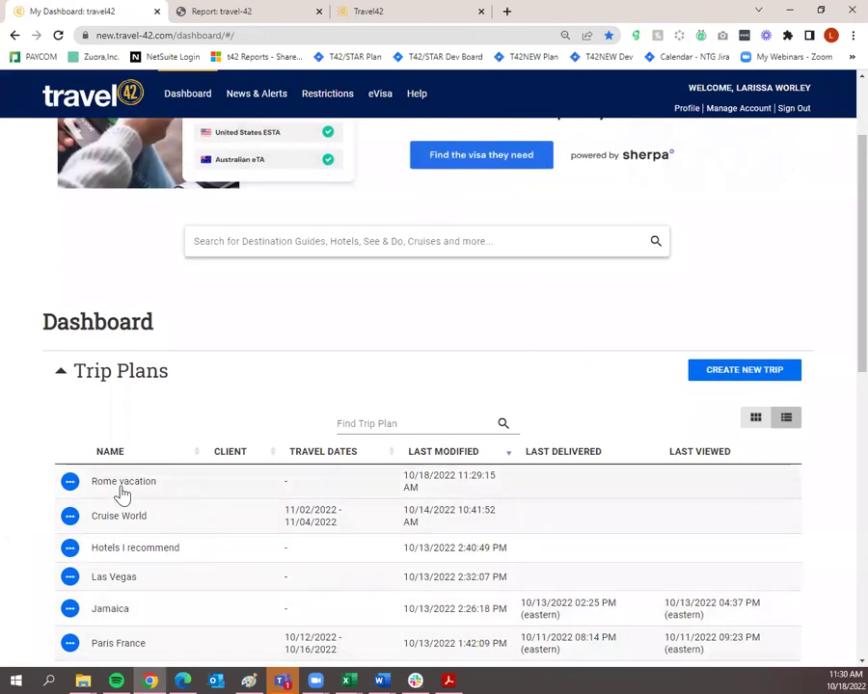
{"action": "left_click", "coordinate": [71, 486]}
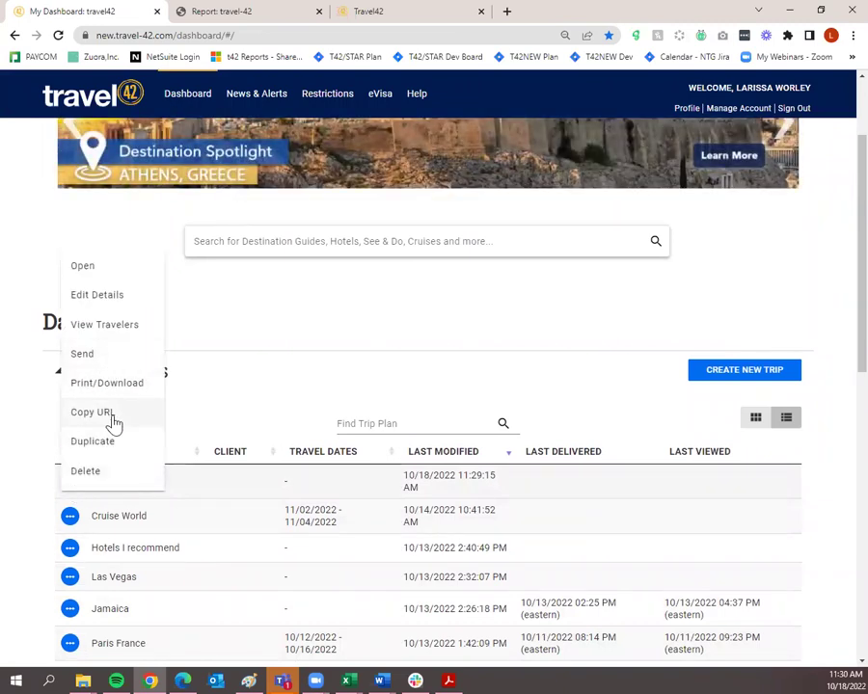
Reopen Rome vacation, look over its Collect, Organize and Preview stages, then save and close it.
{"action": "left_click", "coordinate": [133, 275]}
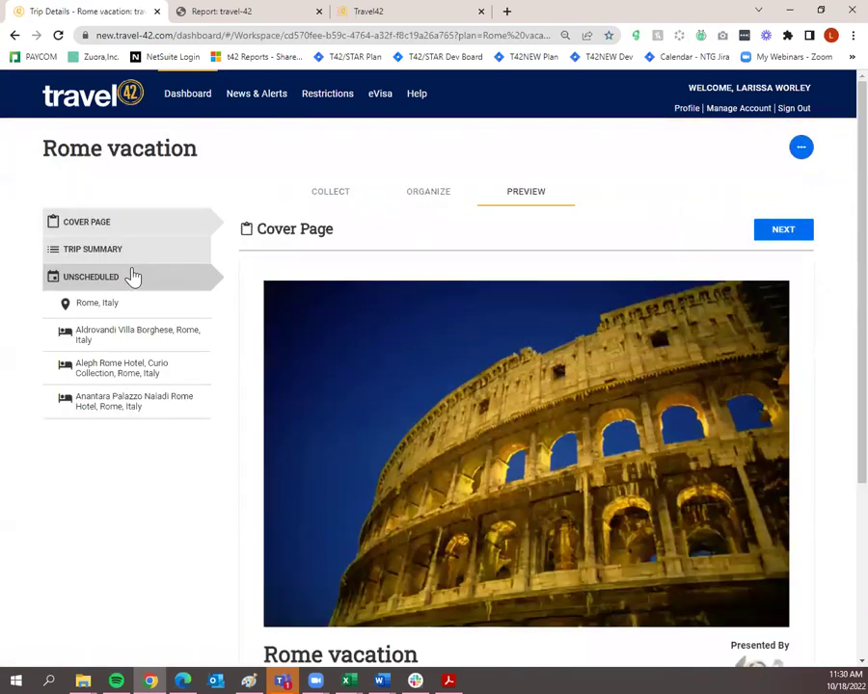
{"action": "left_click", "coordinate": [311, 199]}
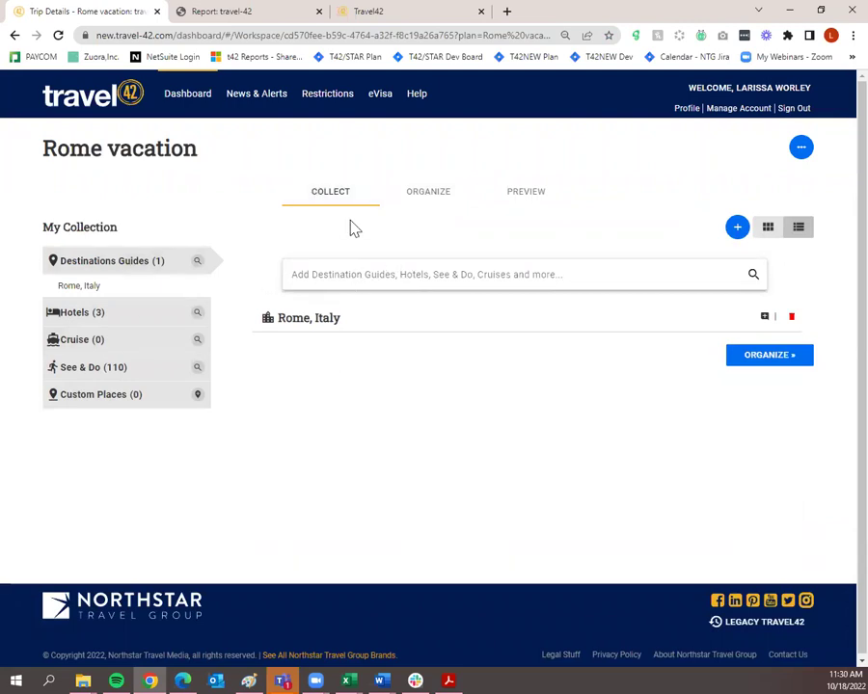
{"action": "left_click", "coordinate": [414, 206]}
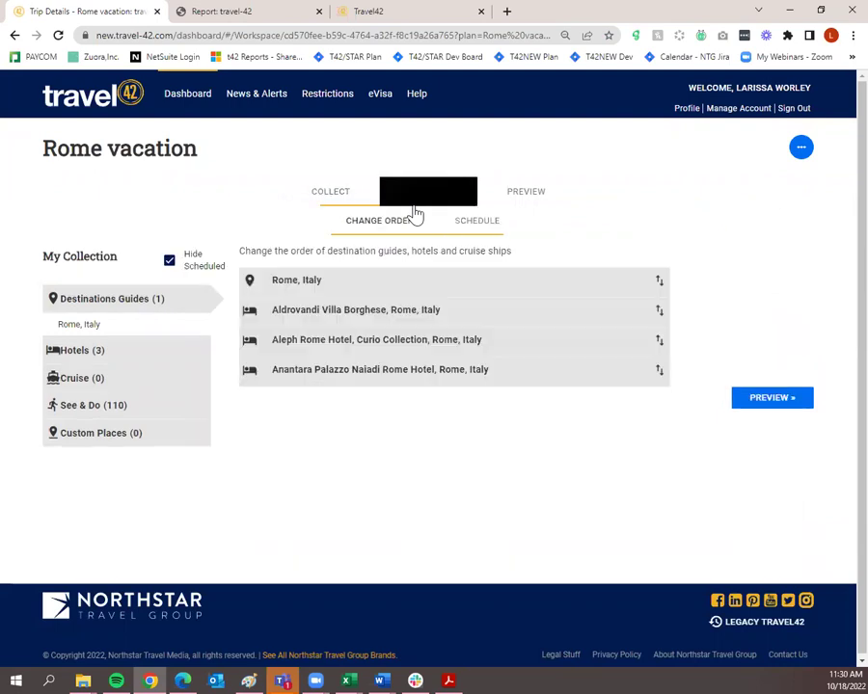
{"action": "left_click", "coordinate": [542, 210]}
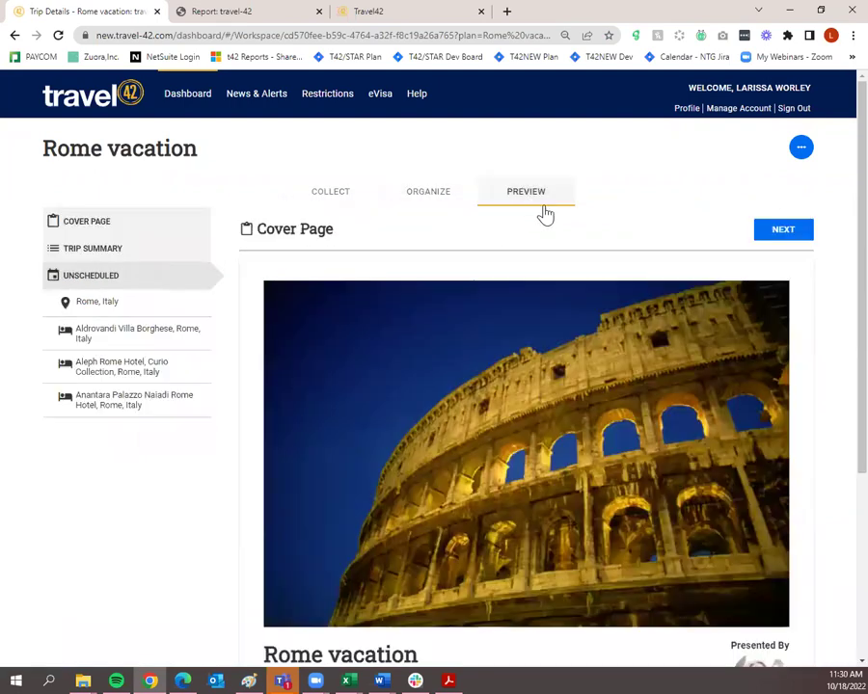
{"action": "left_click", "coordinate": [803, 151]}
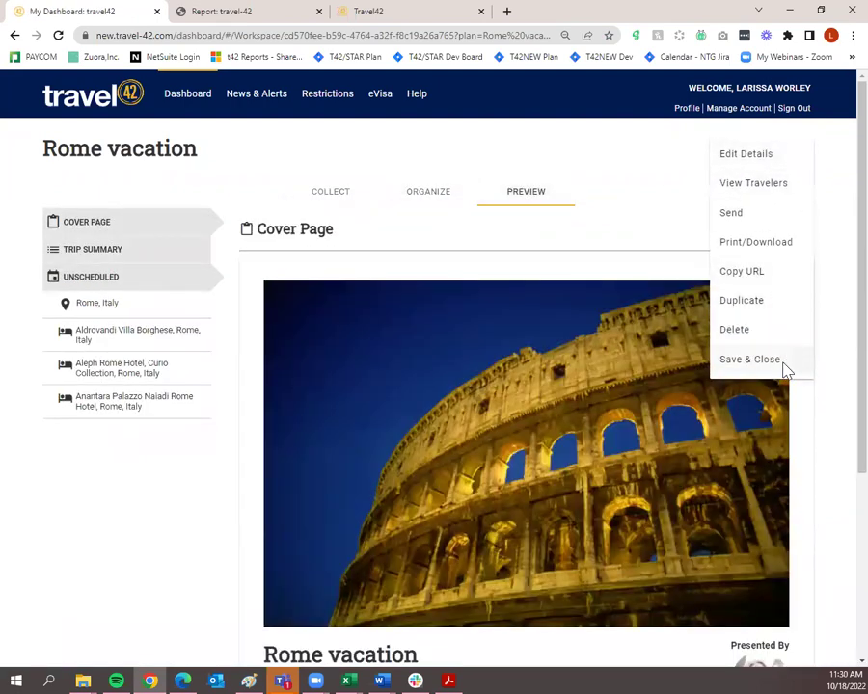
{"action": "left_click", "coordinate": [750, 359]}
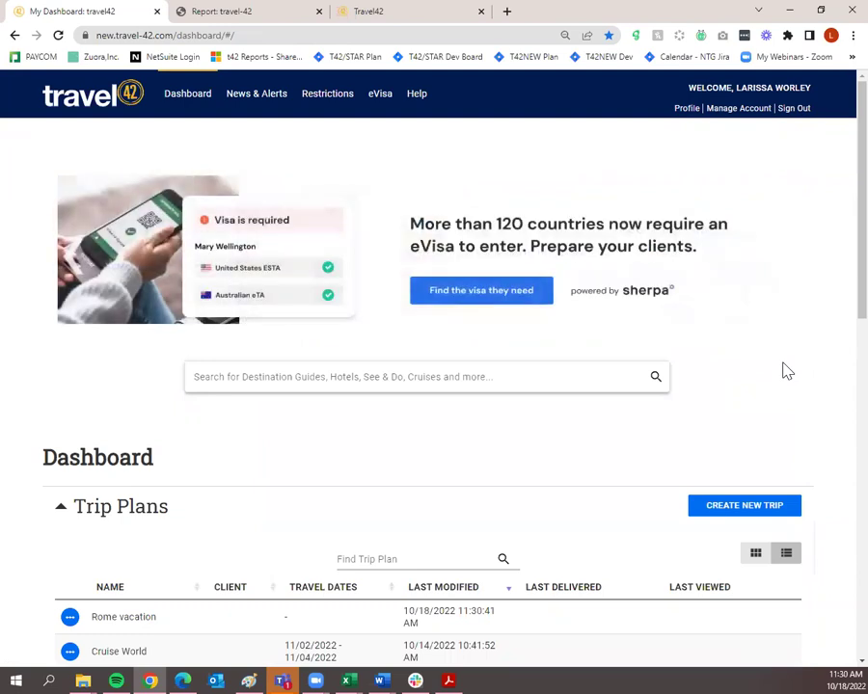
{"action": "scroll", "coordinate": [783, 369], "scroll_direction": "down", "scroll_amount": 6}
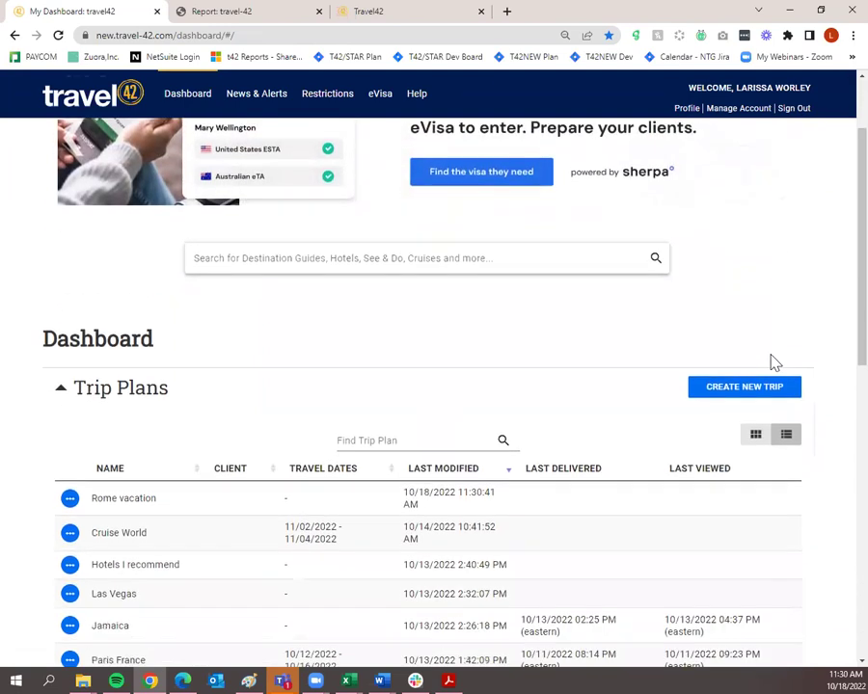
{"action": "scroll", "coordinate": [654, 480], "scroll_direction": "down", "scroll_amount": 4}
{"action": "scroll", "coordinate": [652, 576], "scroll_direction": "up", "scroll_amount": 10}
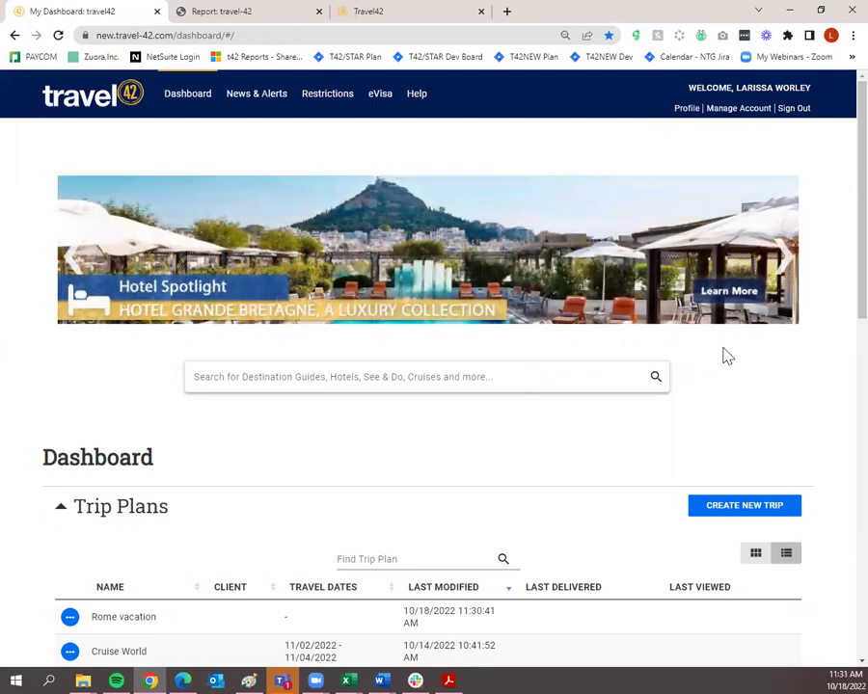
{"action": "left_click", "coordinate": [784, 265]}
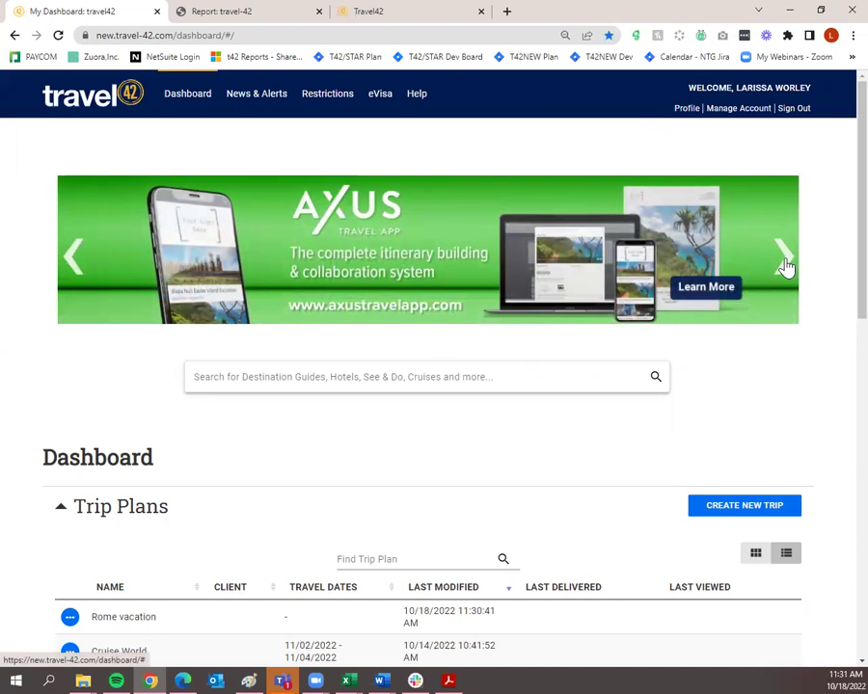
{"action": "left_click", "coordinate": [784, 266]}
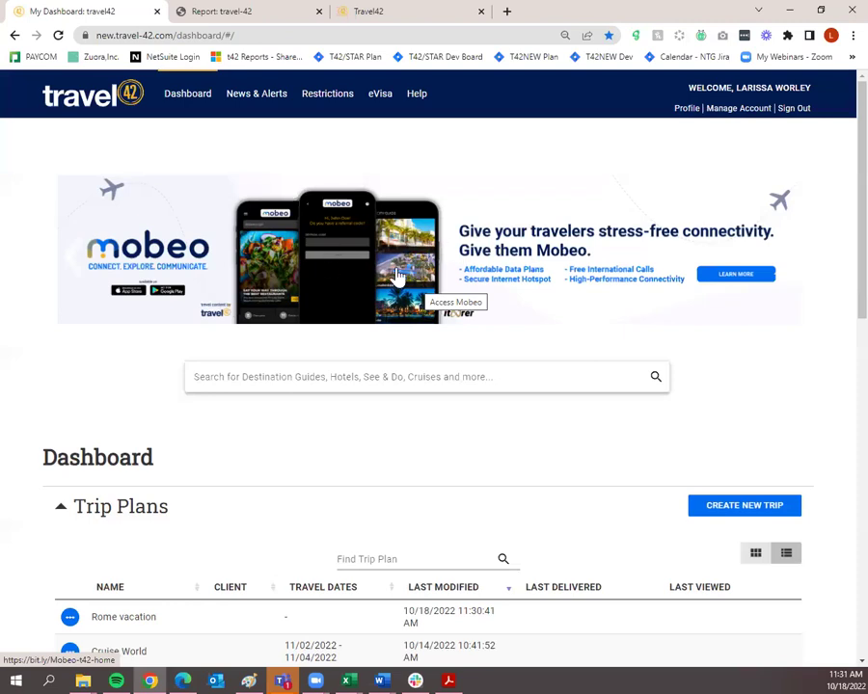
{"action": "left_click", "coordinate": [71, 267]}
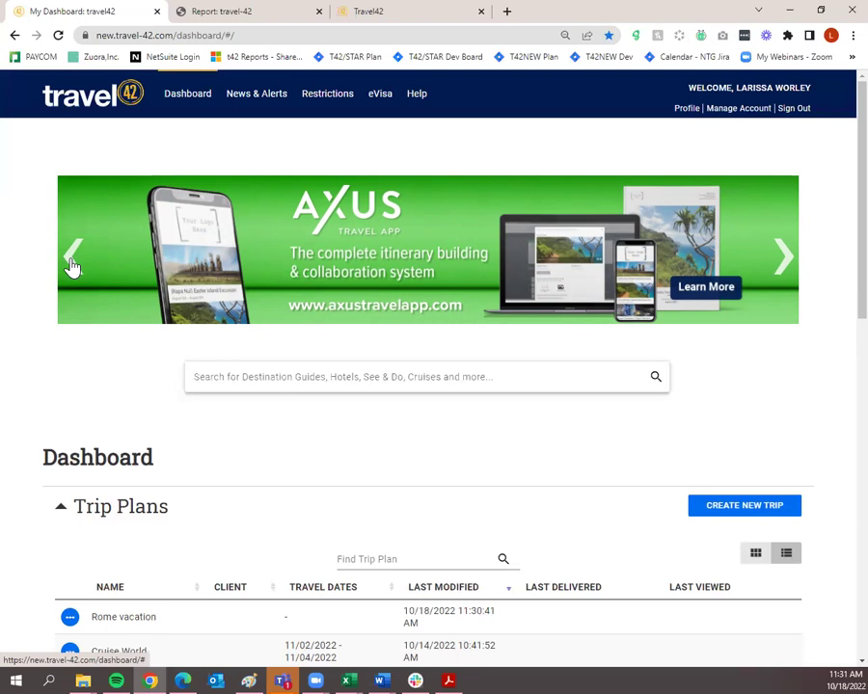
{"action": "left_click", "coordinate": [73, 268]}
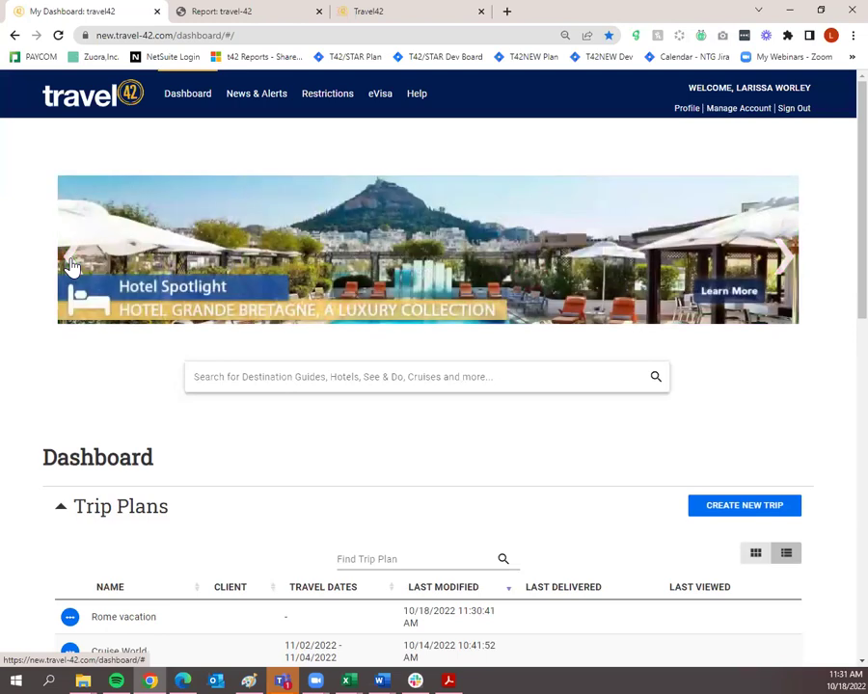
{"action": "left_click", "coordinate": [73, 267]}
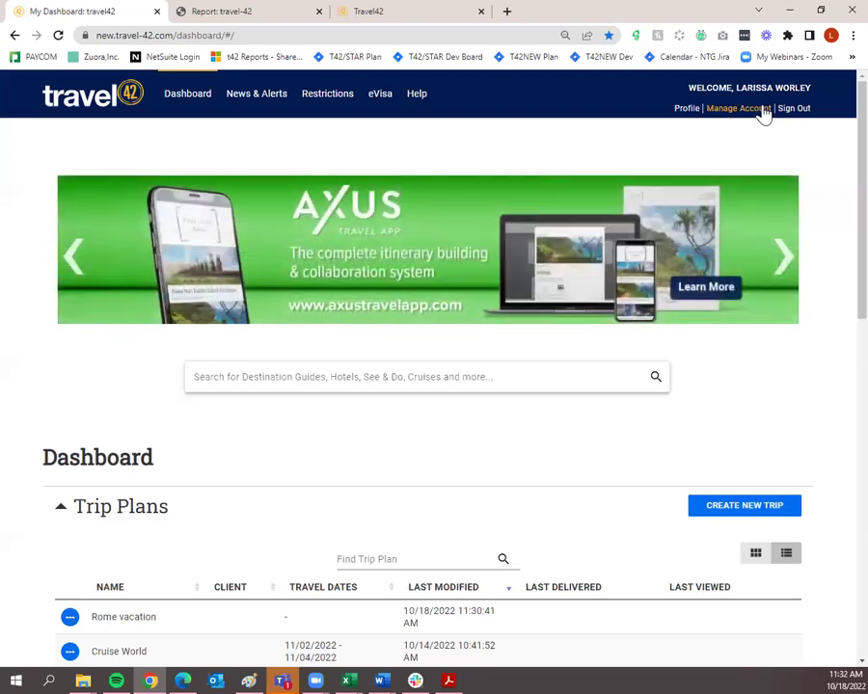
Look over the profile's Business Card form, then switch to Preferences showing the Client View defaults.
{"action": "left_click", "coordinate": [689, 110]}
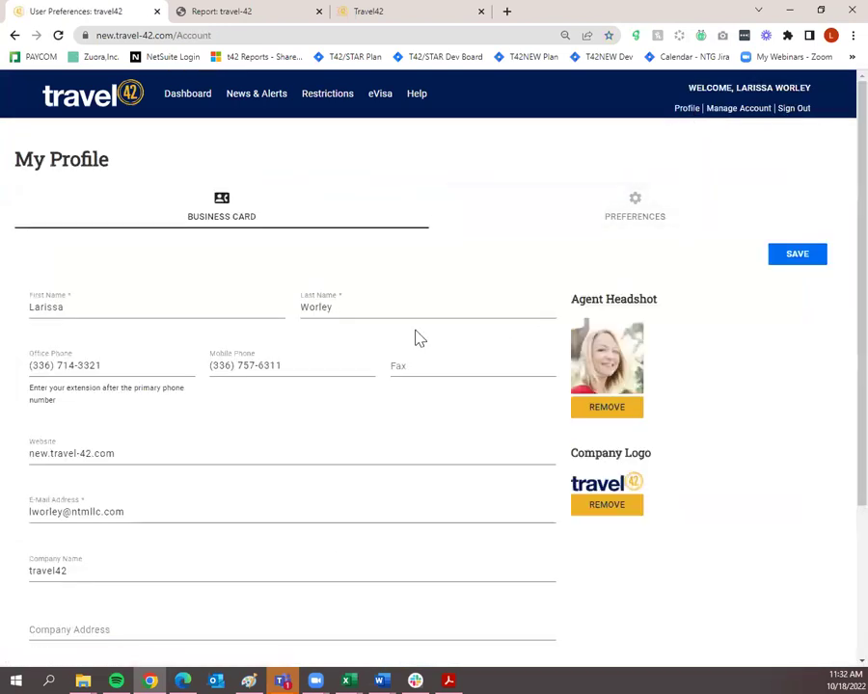
{"action": "scroll", "coordinate": [318, 370], "scroll_direction": "down", "scroll_amount": 3}
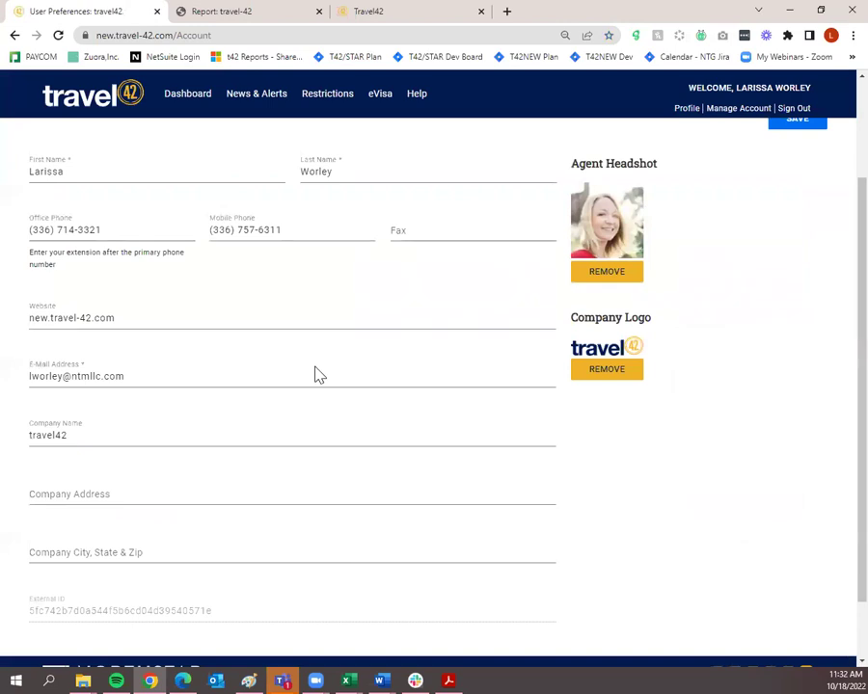
{"action": "scroll", "coordinate": [318, 374], "scroll_direction": "up", "scroll_amount": 3}
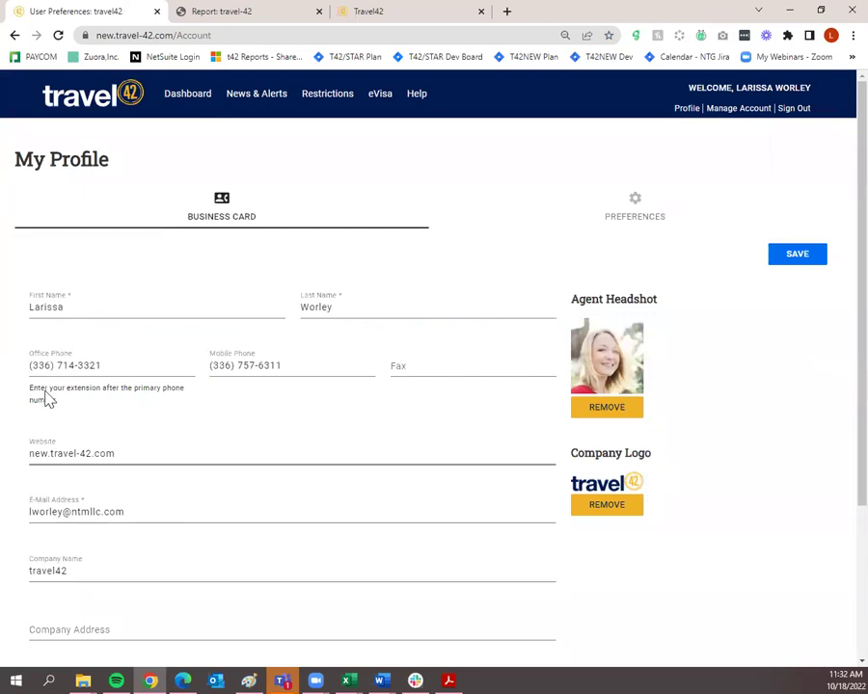
{"action": "scroll", "coordinate": [357, 430], "scroll_direction": "down", "scroll_amount": 1}
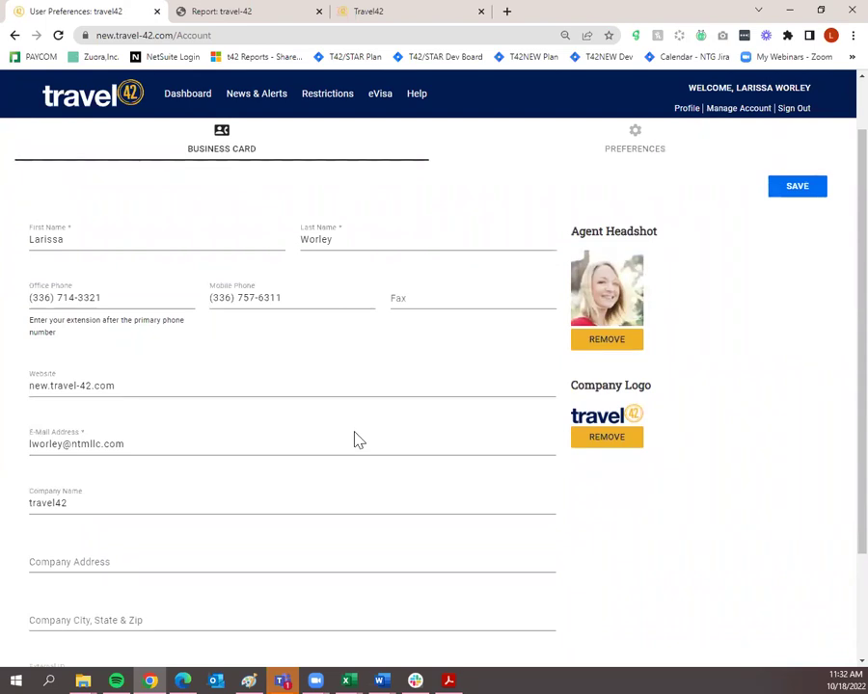
{"action": "scroll", "coordinate": [277, 502], "scroll_direction": "down", "scroll_amount": 3}
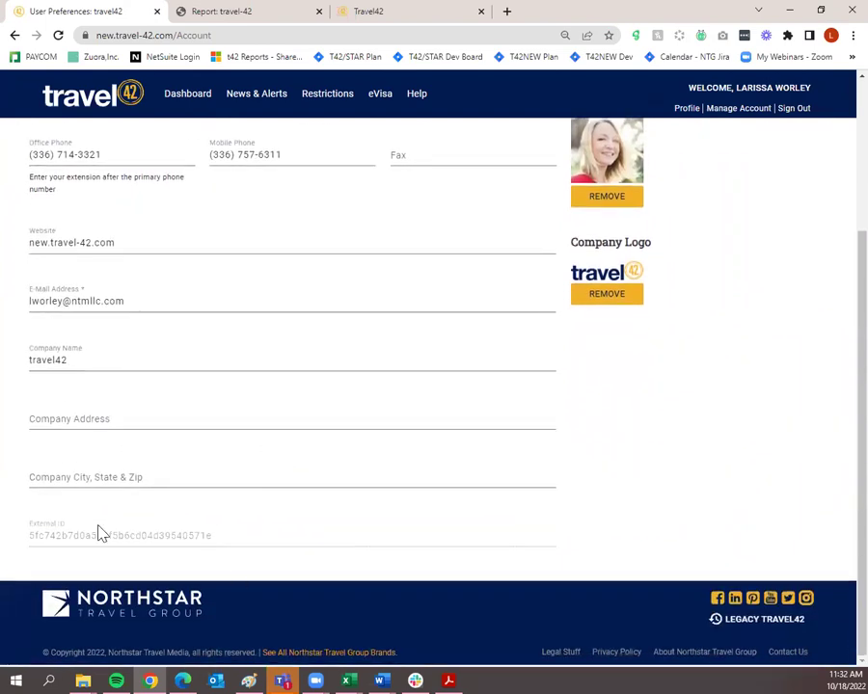
{"action": "scroll", "coordinate": [228, 467], "scroll_direction": "up", "scroll_amount": 3}
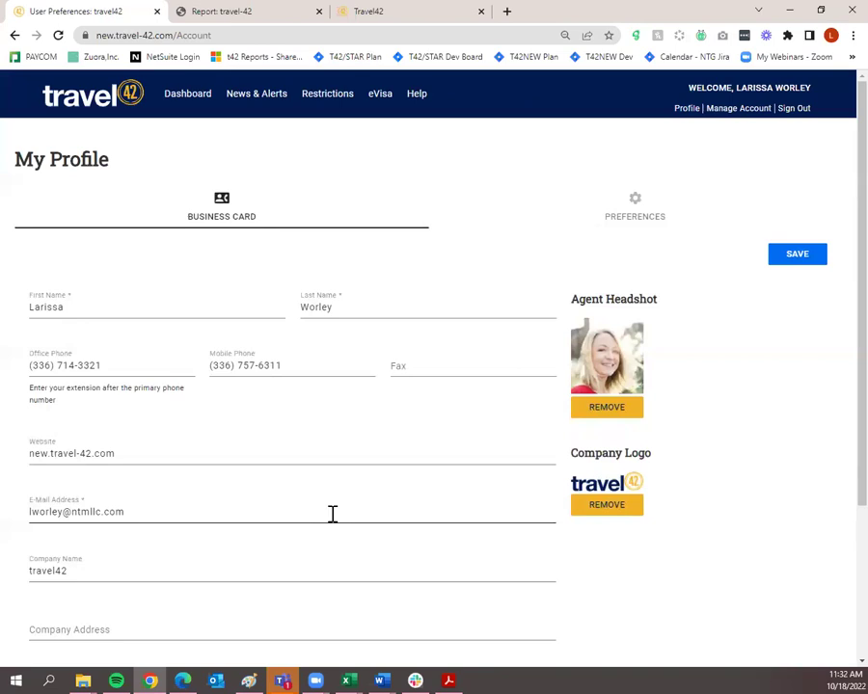
{"action": "left_click", "coordinate": [622, 216]}
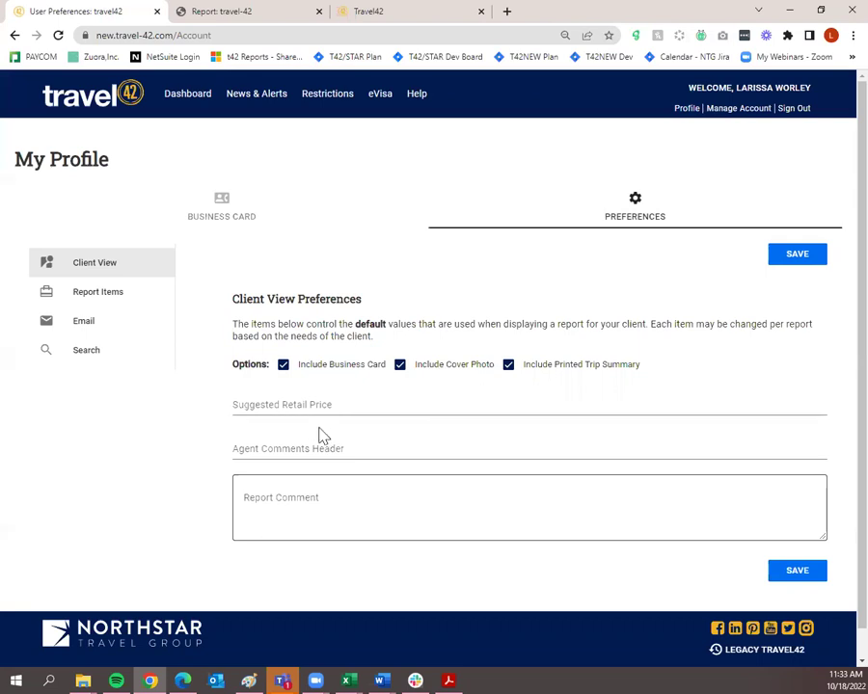
Review the Report Items defaults, keeping the Destination template on Full Guide, then show the Email defaults.
{"action": "left_click", "coordinate": [110, 295]}
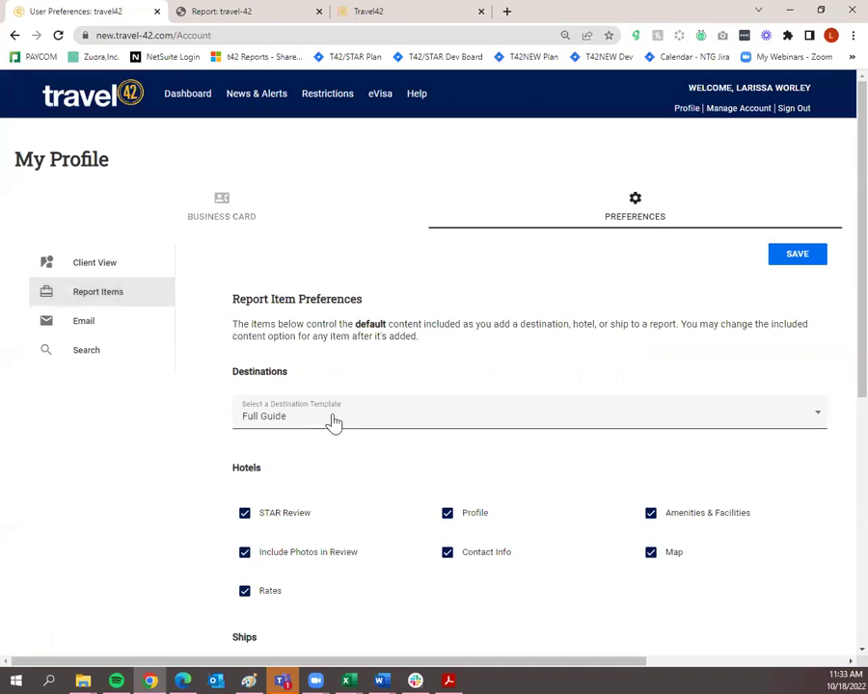
{"action": "left_click", "coordinate": [266, 427]}
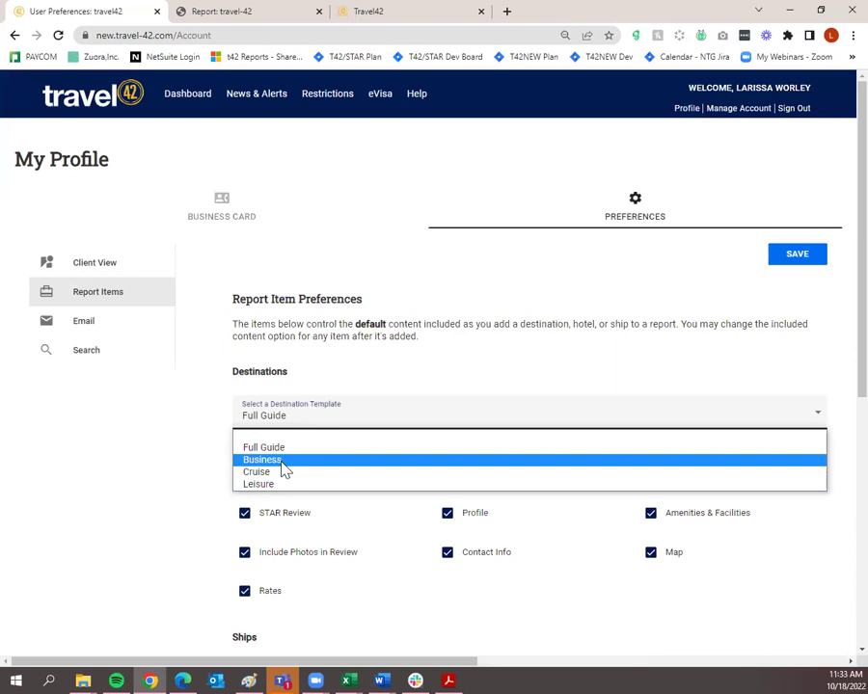
{"action": "left_click", "coordinate": [182, 425]}
{"action": "scroll", "coordinate": [179, 424], "scroll_direction": "down", "scroll_amount": 5}
{"action": "scroll", "coordinate": [183, 424], "scroll_direction": "down", "scroll_amount": 2}
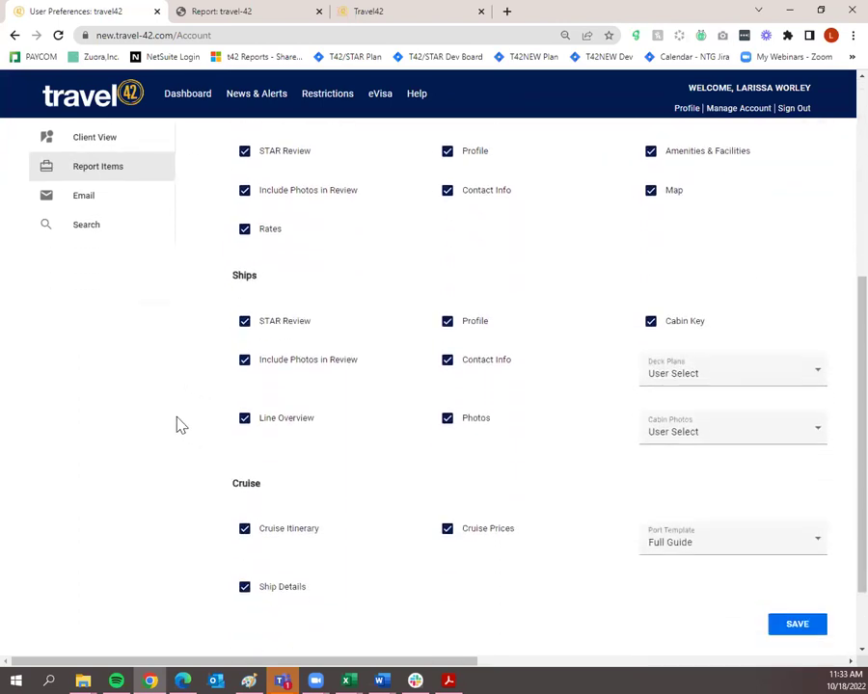
{"action": "scroll", "coordinate": [180, 425], "scroll_direction": "up", "scroll_amount": 3}
{"action": "scroll", "coordinate": [176, 423], "scroll_direction": "up", "scroll_amount": 3}
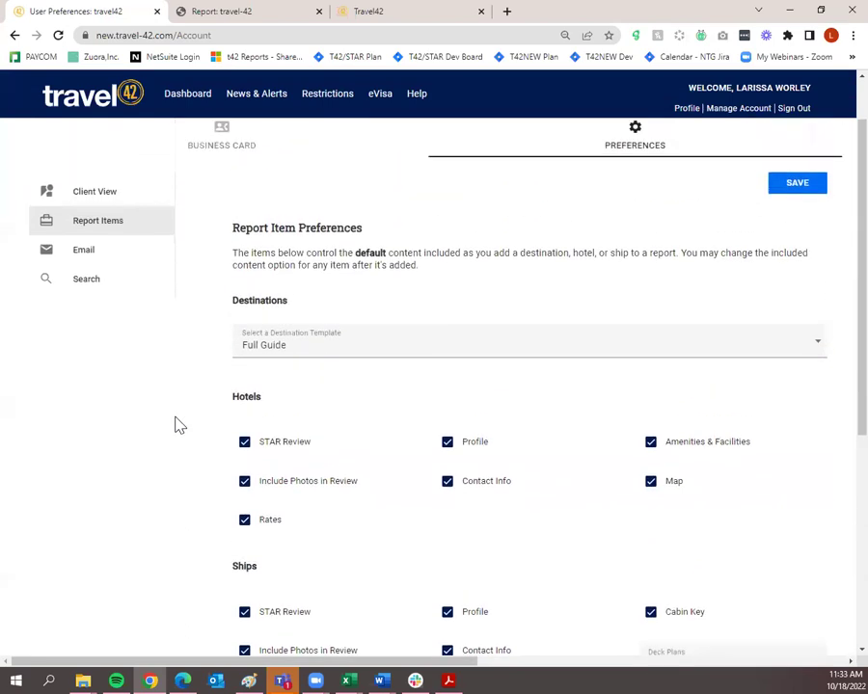
{"action": "left_click", "coordinate": [102, 324]}
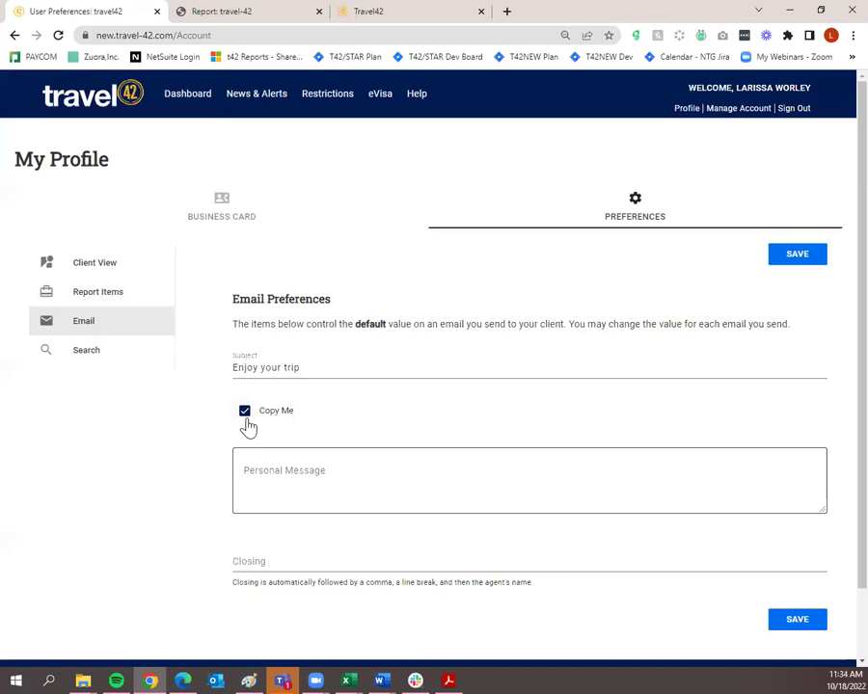
Look over the Search preference defaults, then go back to the Business Card details.
{"action": "left_click", "coordinate": [108, 356]}
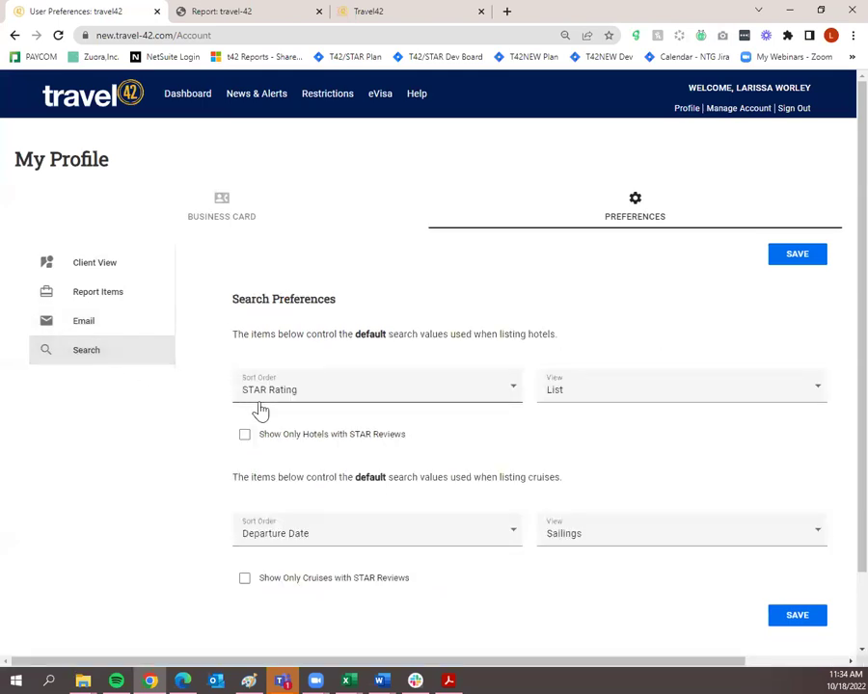
{"action": "scroll", "coordinate": [250, 413], "scroll_direction": "down", "scroll_amount": 2}
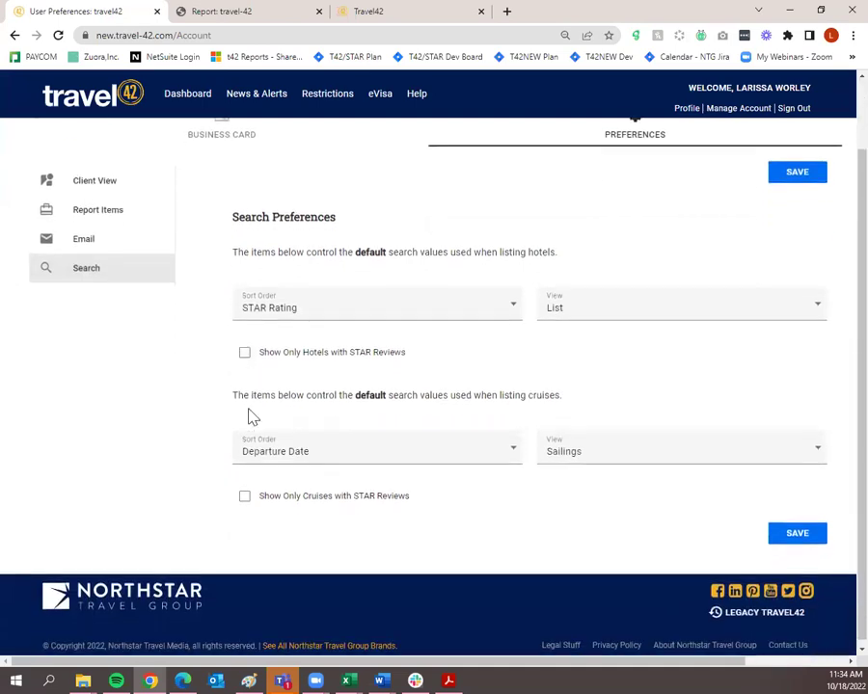
{"action": "scroll", "coordinate": [150, 479], "scroll_direction": "up", "scroll_amount": 1}
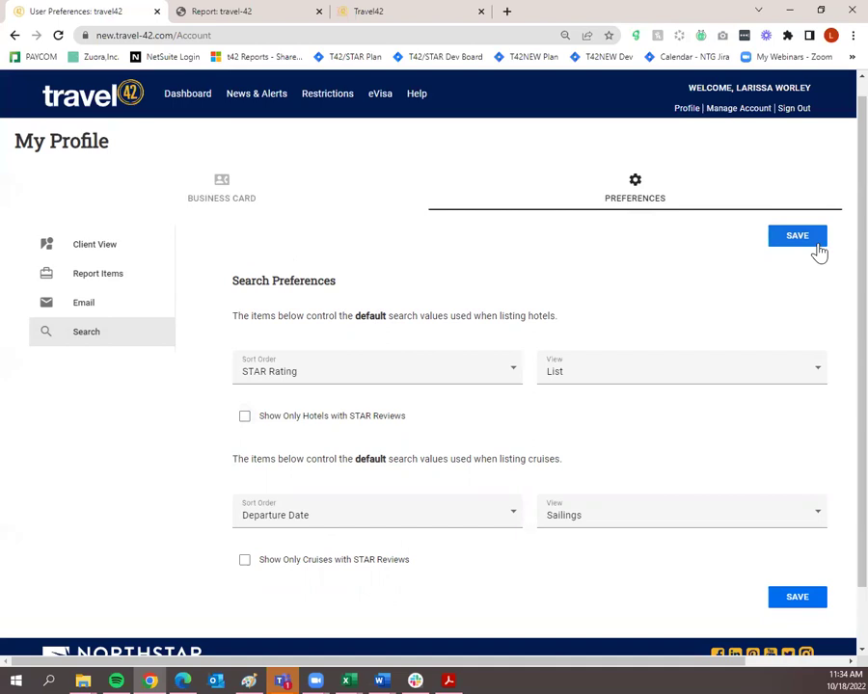
{"action": "left_click", "coordinate": [245, 204]}
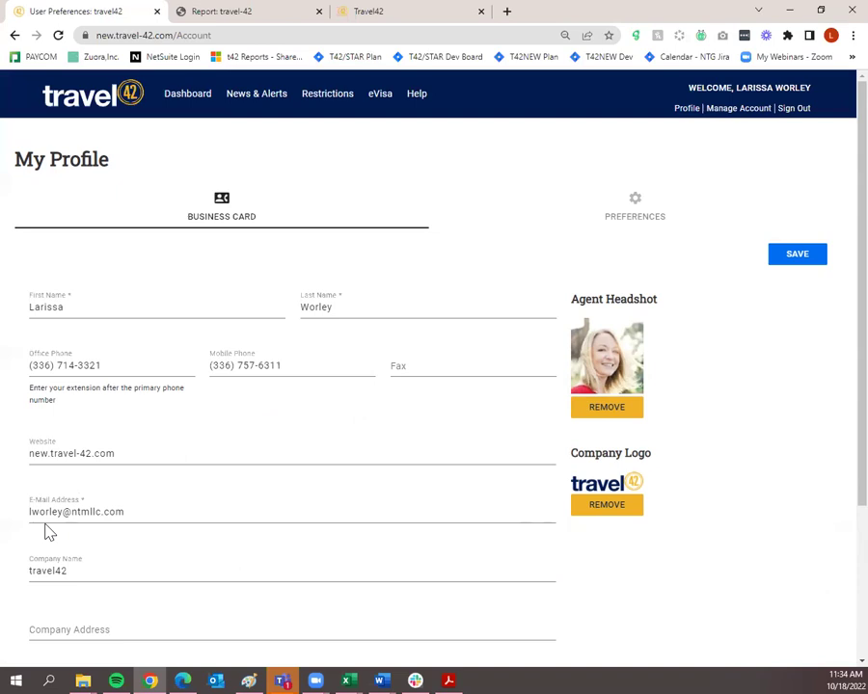
{"action": "scroll", "coordinate": [55, 531], "scroll_direction": "down", "scroll_amount": 1}
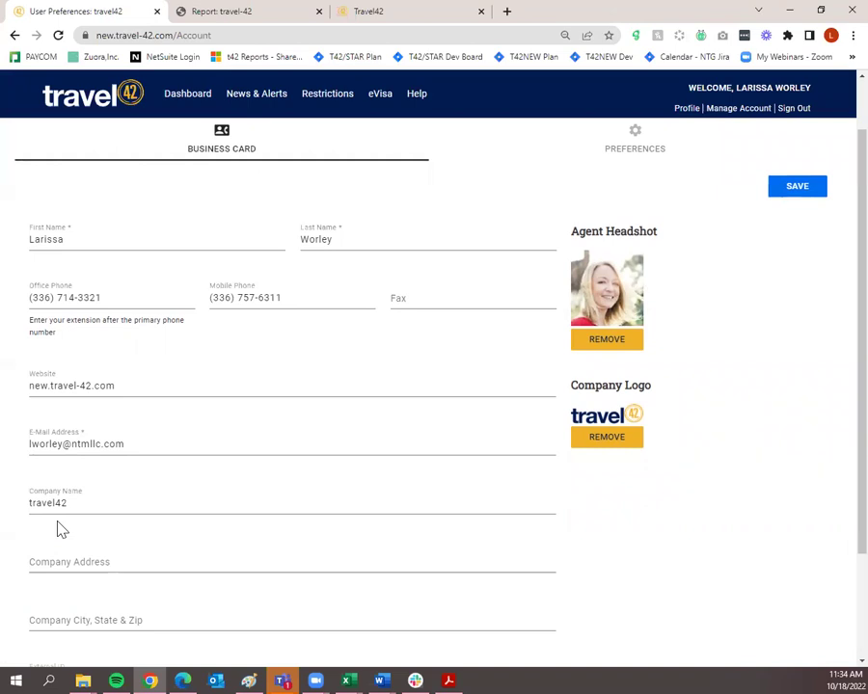
{"action": "scroll", "coordinate": [58, 528], "scroll_direction": "up", "scroll_amount": 1}
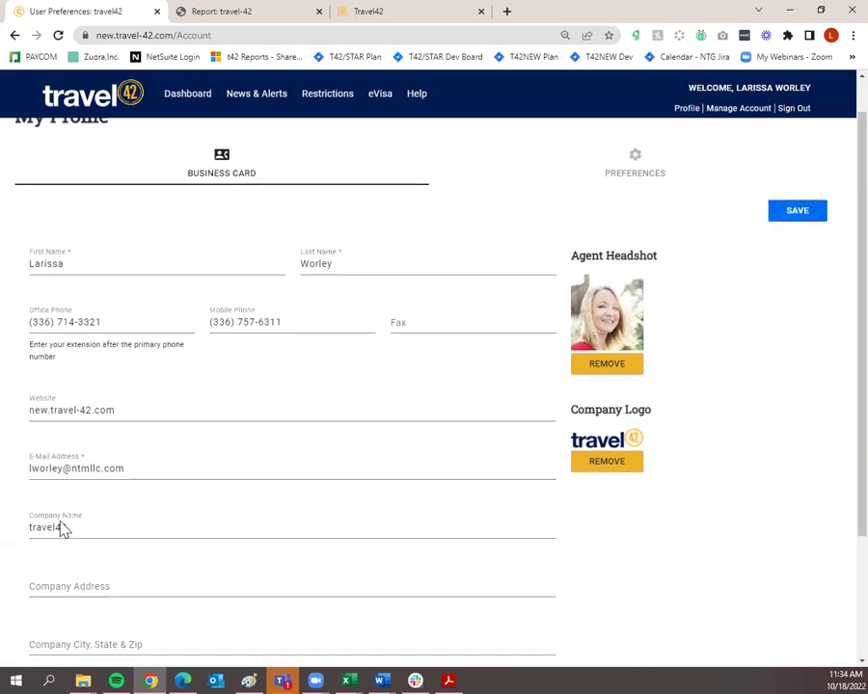